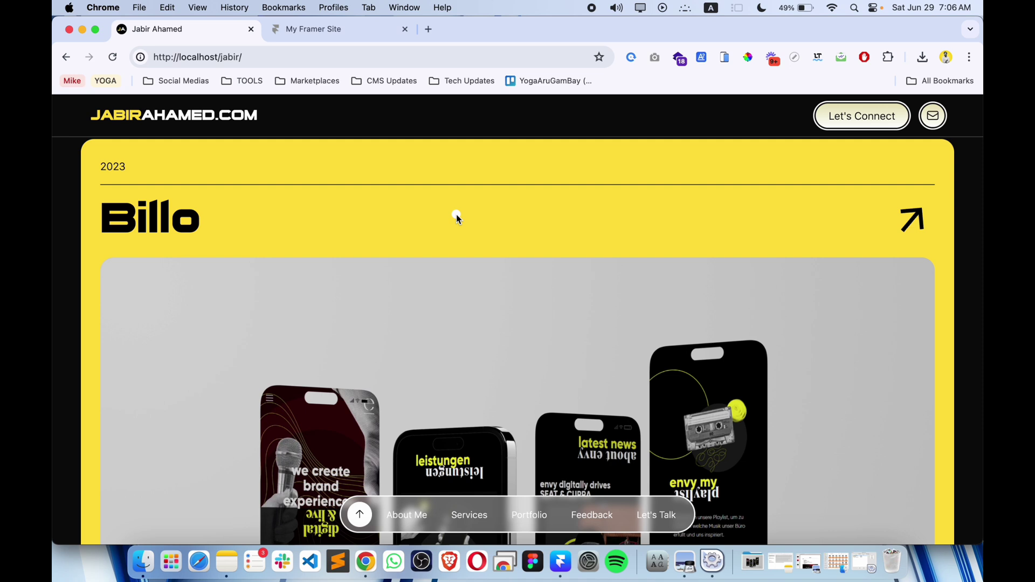
Scroll the localhost portfolio to watch the Billo cards stack, then go to the My Framer Site tab.
{"action": "scroll", "coordinate": [456, 215], "scroll_direction": "down", "scroll_amount": 7}
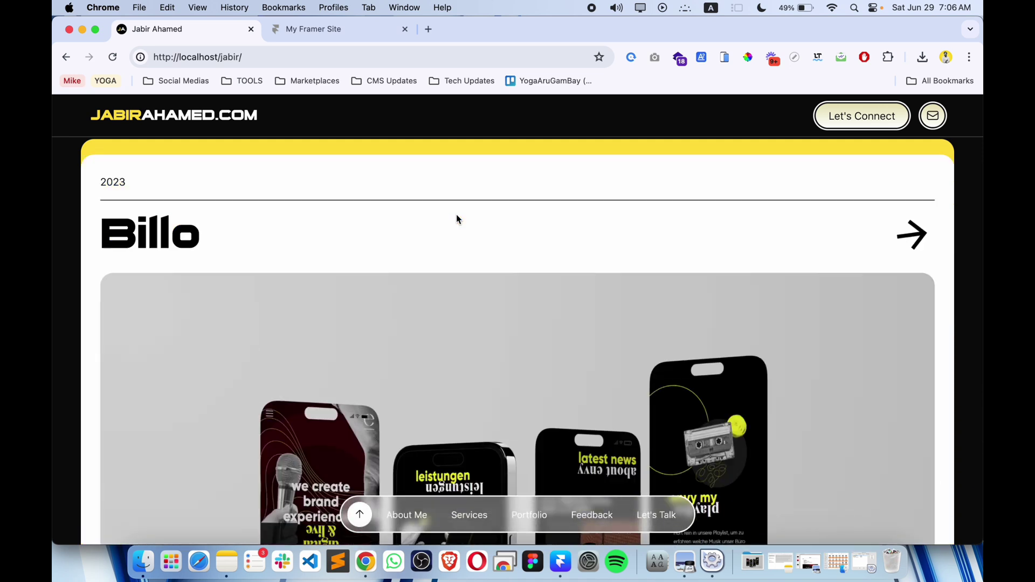
{"action": "scroll", "coordinate": [456, 215], "scroll_direction": "down", "scroll_amount": 5}
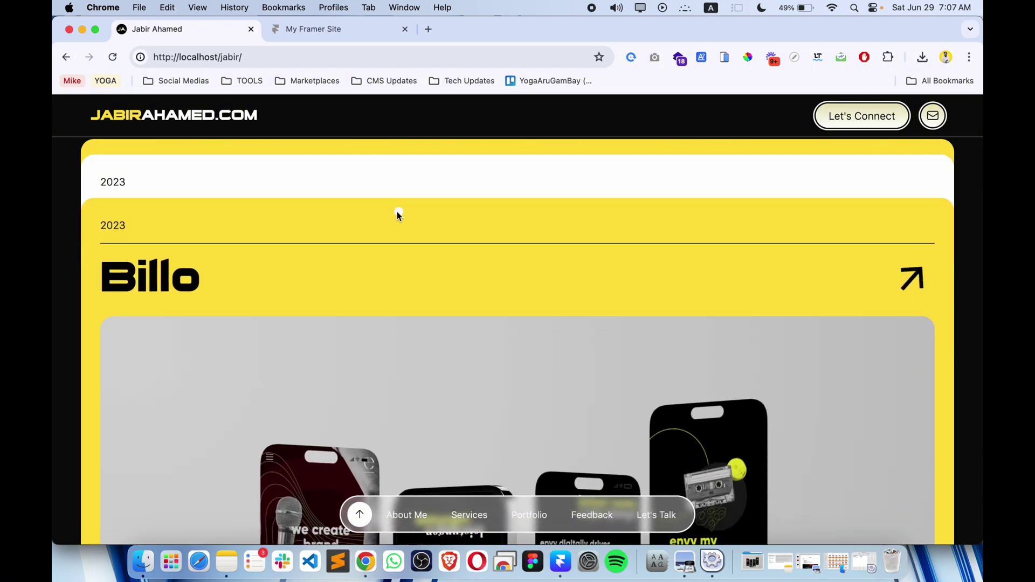
{"action": "scroll", "coordinate": [398, 215], "scroll_direction": "down", "scroll_amount": 8}
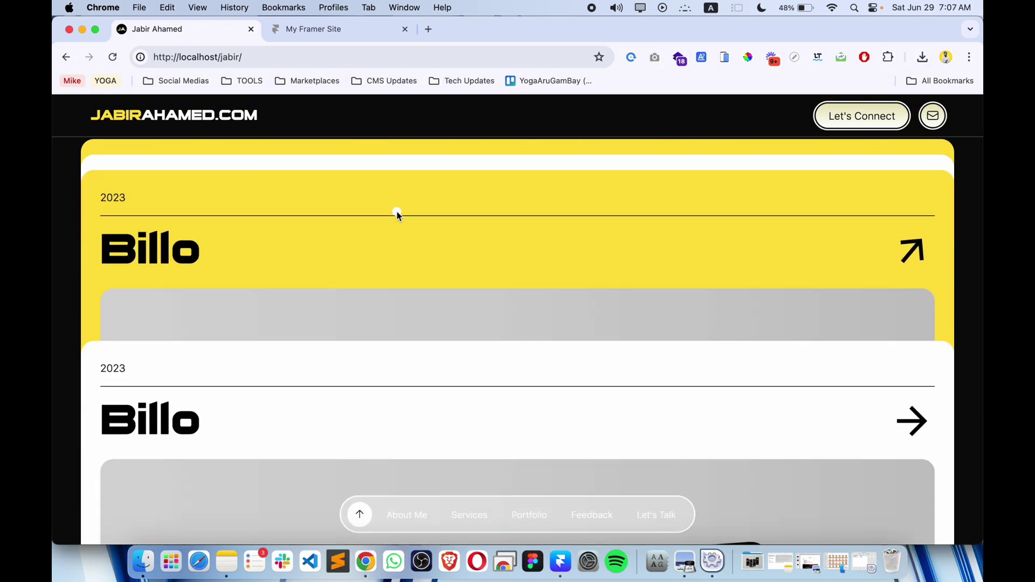
{"action": "scroll", "coordinate": [398, 215], "scroll_direction": "down", "scroll_amount": 5}
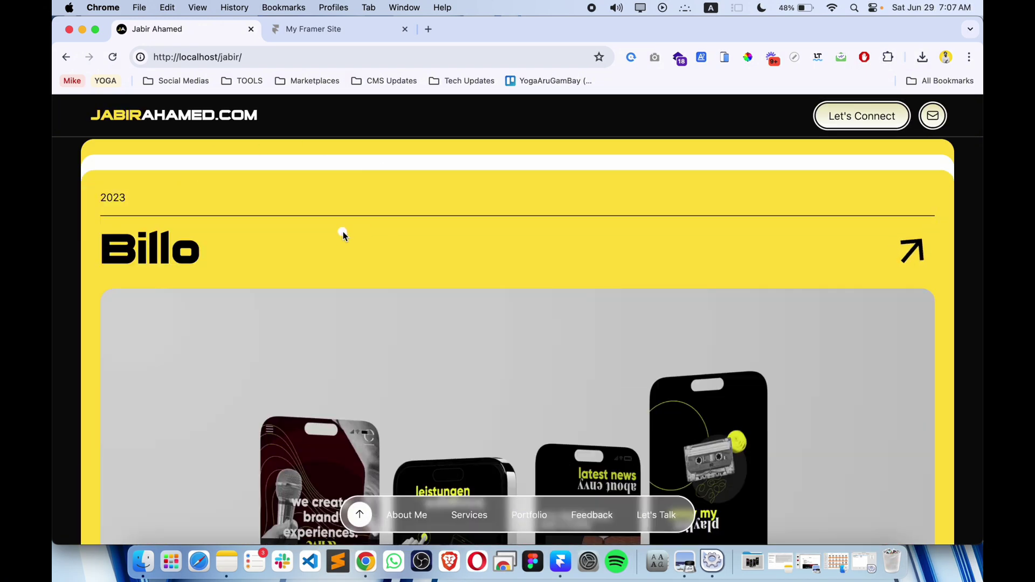
{"action": "scroll", "coordinate": [343, 236], "scroll_direction": "down", "scroll_amount": 15}
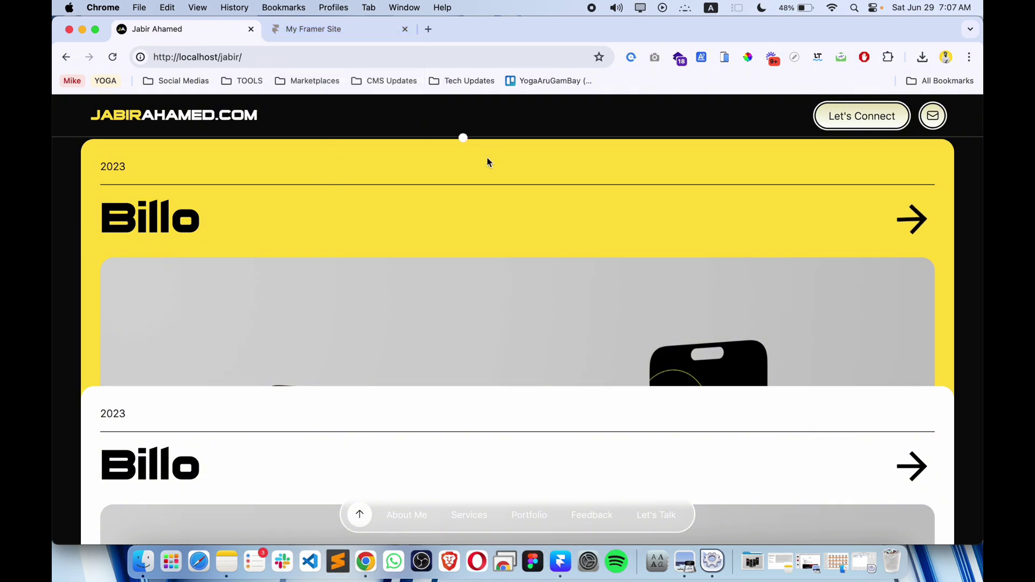
{"action": "left_click", "coordinate": [314, 33]}
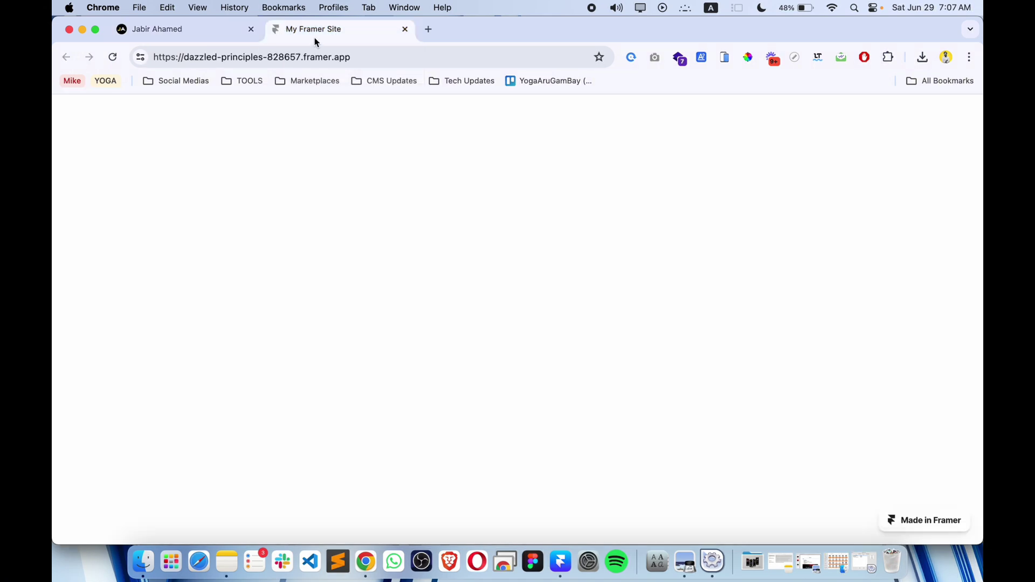
In Framer, draw a new frame at the top of the Desktop page with Fill width.
{"action": "key", "text": "ctrl+Up"}
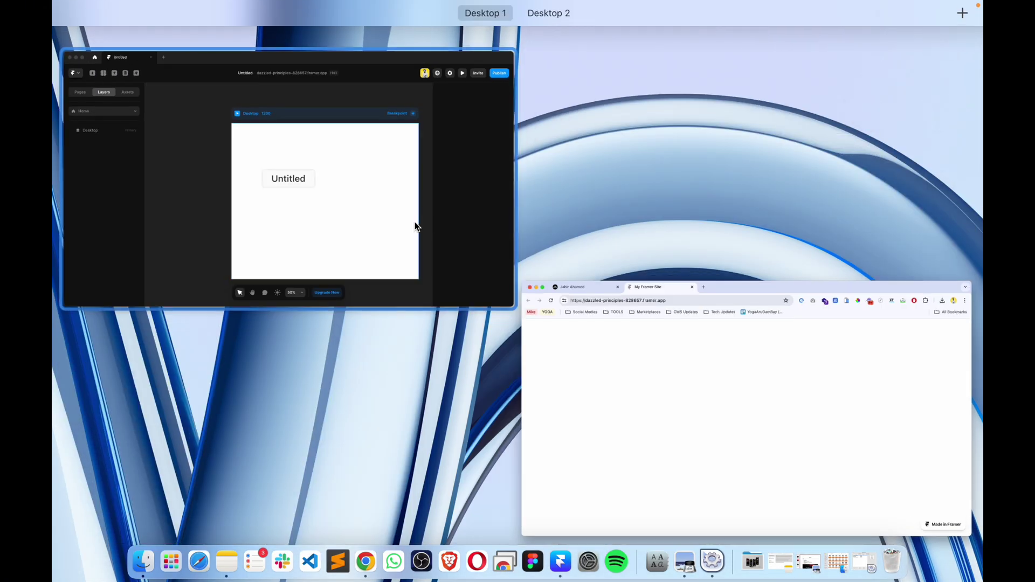
{"action": "left_click", "coordinate": [430, 218]}
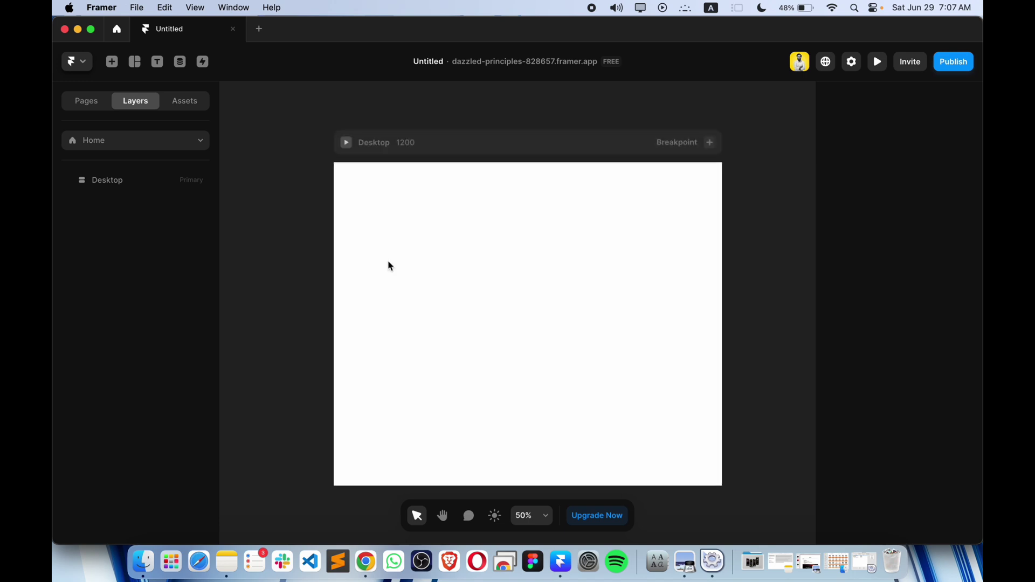
{"action": "key", "text": "f"}
{"action": "mouse_move", "coordinate": [292, 235]}
{"action": "left_mouse_down"}
{"action": "mouse_move", "coordinate": [345, 267]}
{"action": "mouse_move", "coordinate": [451, 246]}
{"action": "left_mouse_up"}
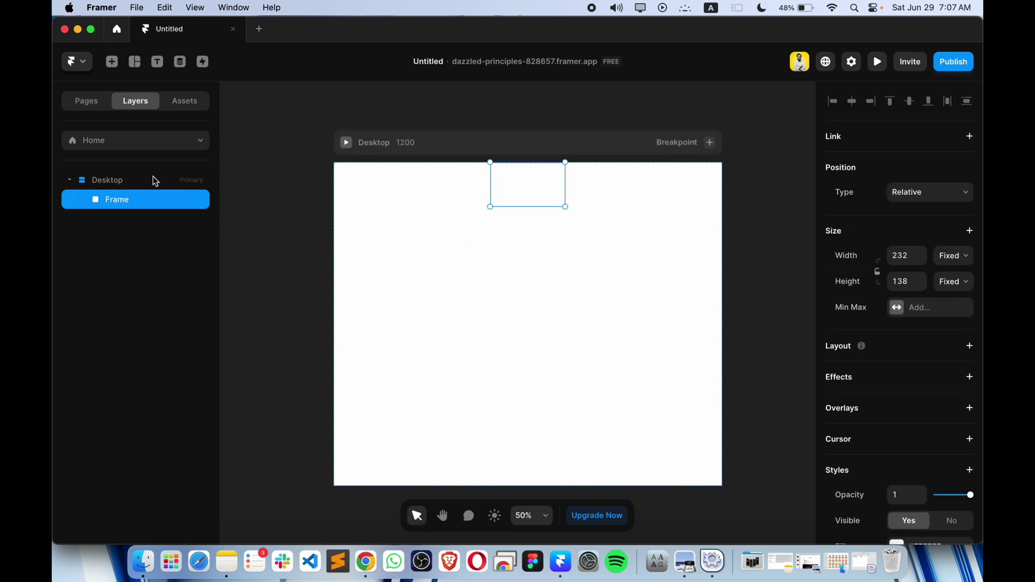
{"action": "left_click", "coordinate": [956, 260]}
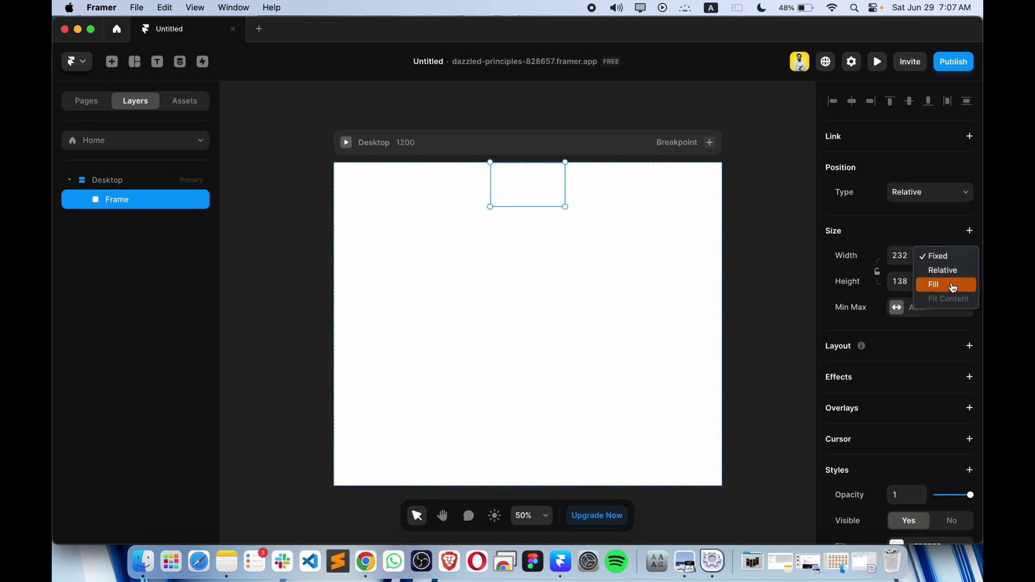
{"action": "left_click", "coordinate": [952, 285]}
Stretch the frame's height to 628.
{"action": "left_click", "coordinate": [953, 281]}
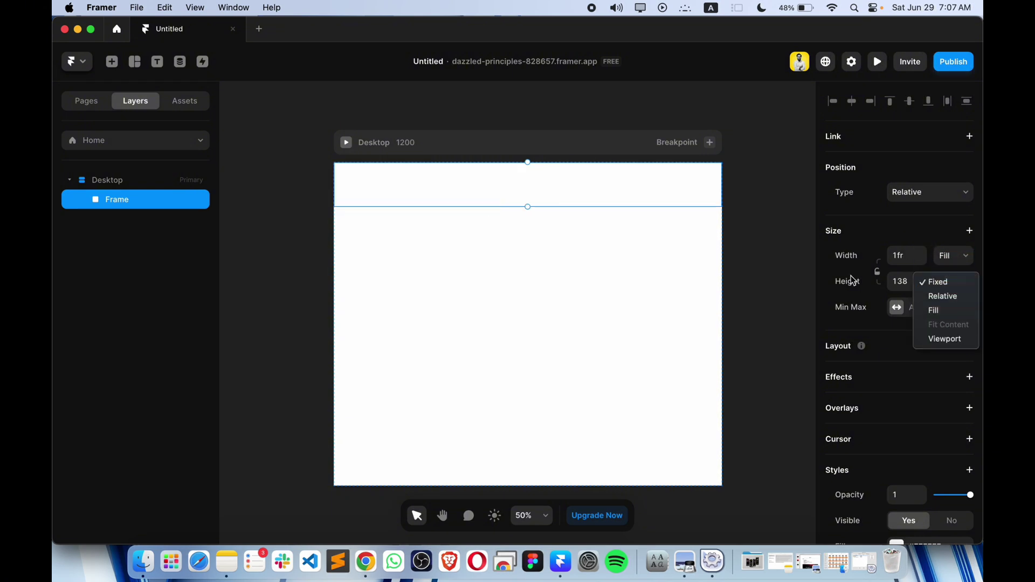
{"action": "key", "text": "Escape"}
{"action": "left_click_drag", "start_coordinate": [527, 208], "coordinate": [527, 366]}
{"action": "left_click", "coordinate": [300, 225]}
{"action": "left_click", "coordinate": [426, 226]}
Fill the frame with black #000000.
{"action": "scroll", "coordinate": [948, 288], "scroll_direction": "down", "scroll_amount": 5}
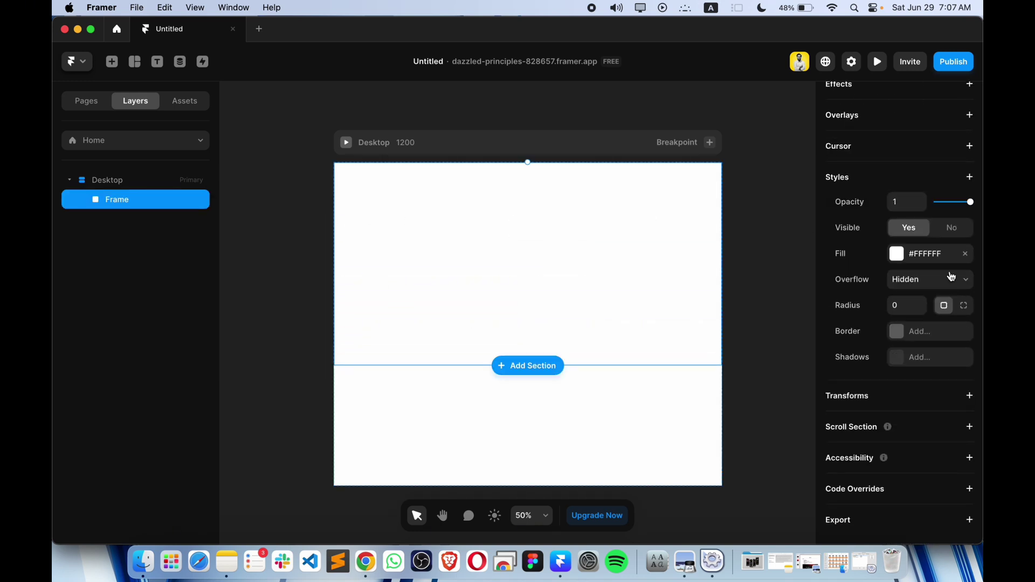
{"action": "left_click", "coordinate": [896, 254]}
{"action": "left_click_drag", "start_coordinate": [663, 371], "coordinate": [589, 415]}
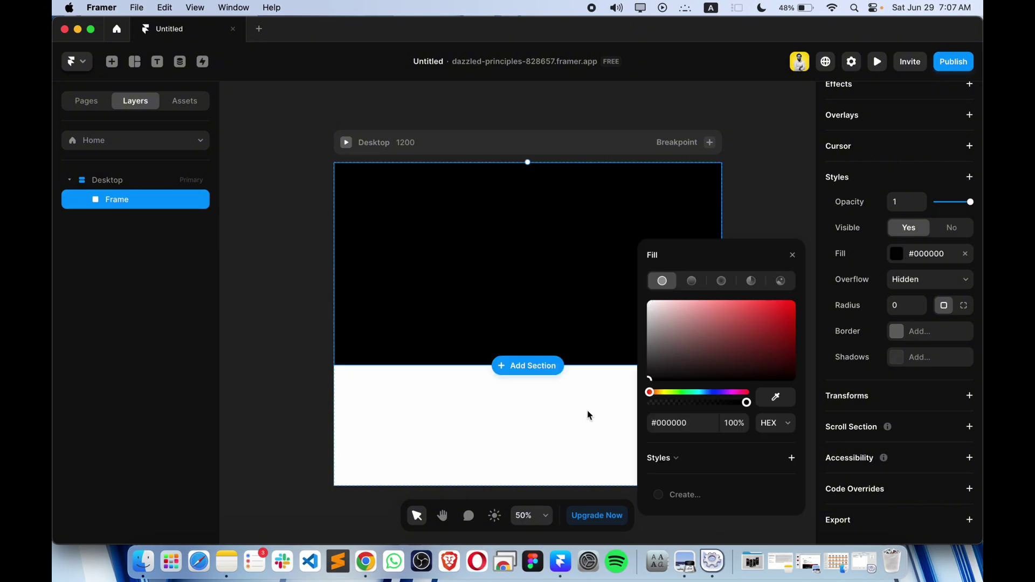
{"action": "left_click", "coordinate": [233, 348]}
{"action": "key", "text": "ctrl+Up"}
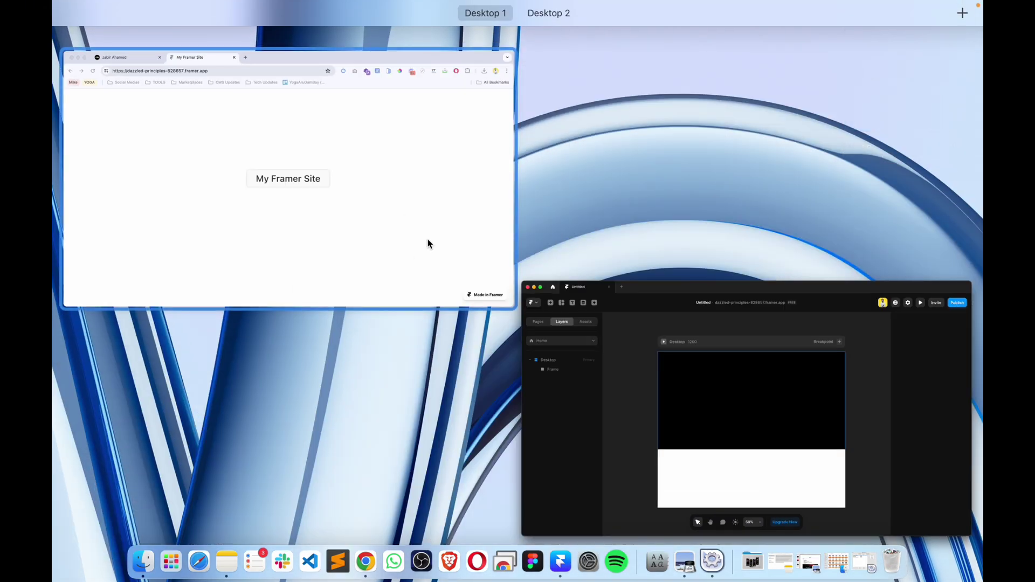
{"action": "left_click", "coordinate": [424, 244]}
{"action": "left_click", "coordinate": [176, 31]}
{"action": "scroll", "coordinate": [276, 204], "scroll_direction": "up", "scroll_amount": 5}
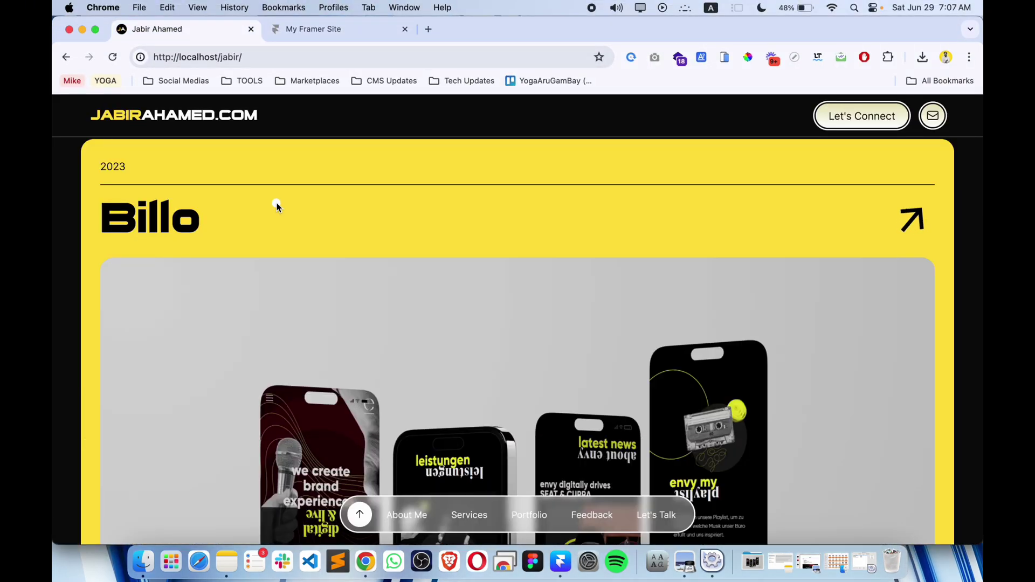
{"action": "scroll", "coordinate": [277, 204], "scroll_direction": "down", "scroll_amount": 5}
{"action": "key", "text": "ctrl+Up"}
{"action": "left_click", "coordinate": [363, 276]}
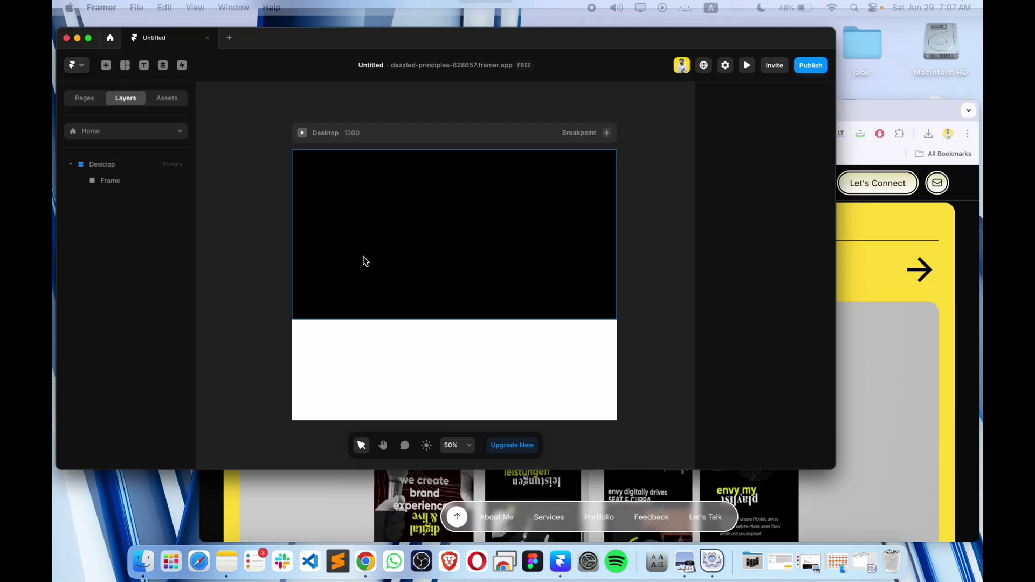
{"action": "key", "text": "ctrl+Up"}
{"action": "left_click", "coordinate": [281, 219]}
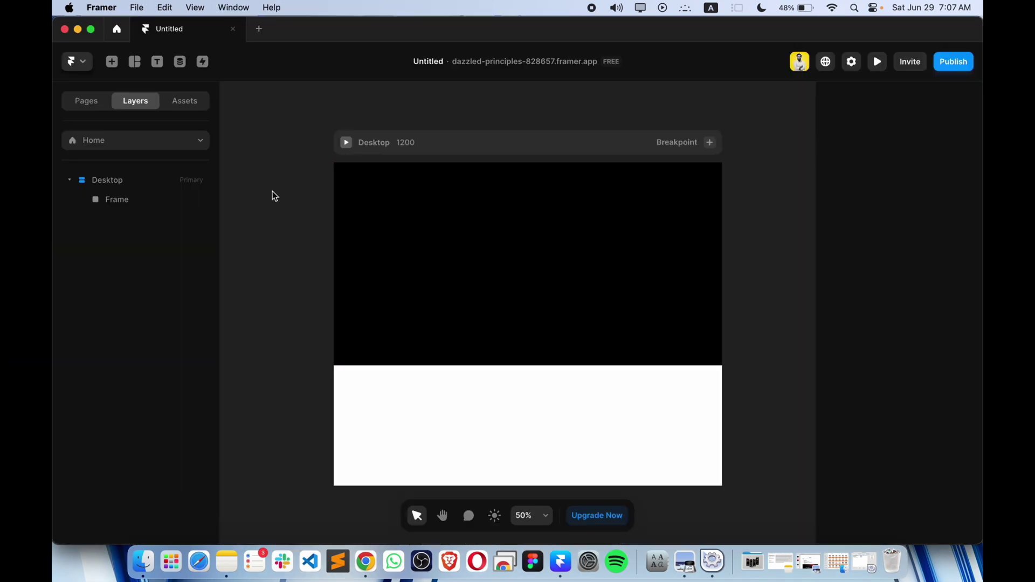
Draw a 302×178 white frame and move it inside the black section.
{"action": "key", "text": "f"}
{"action": "left_click_drag", "start_coordinate": [299, 203], "coordinate": [398, 260]}
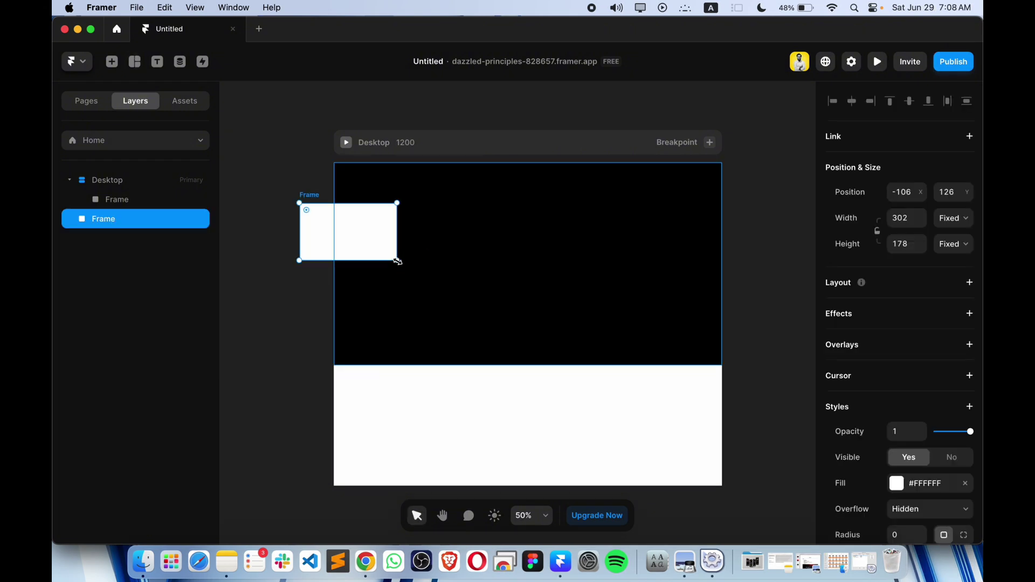
{"action": "left_click_drag", "start_coordinate": [346, 236], "coordinate": [490, 238]}
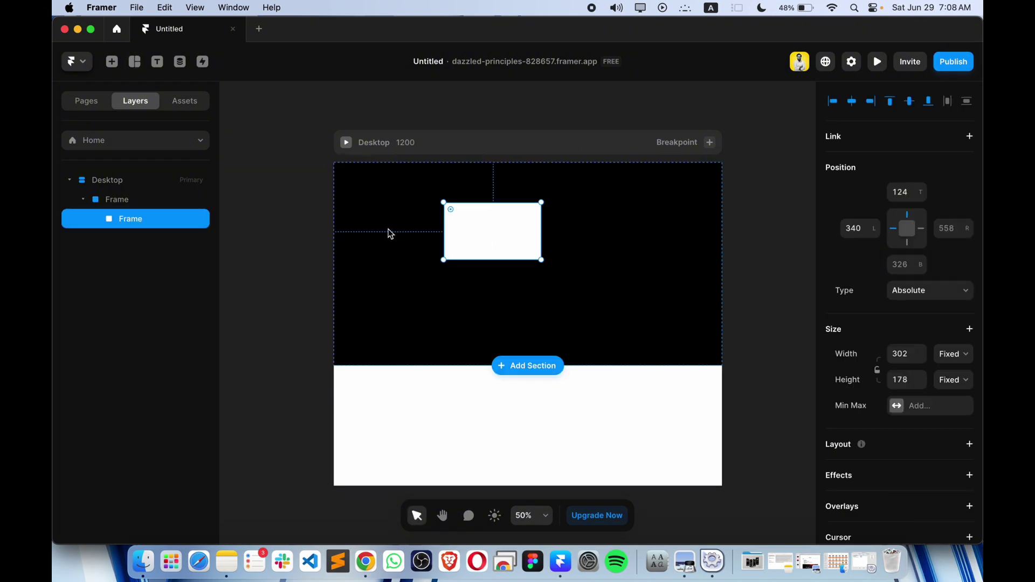
Give the black section a Stack layout.
{"action": "left_click", "coordinate": [106, 202]}
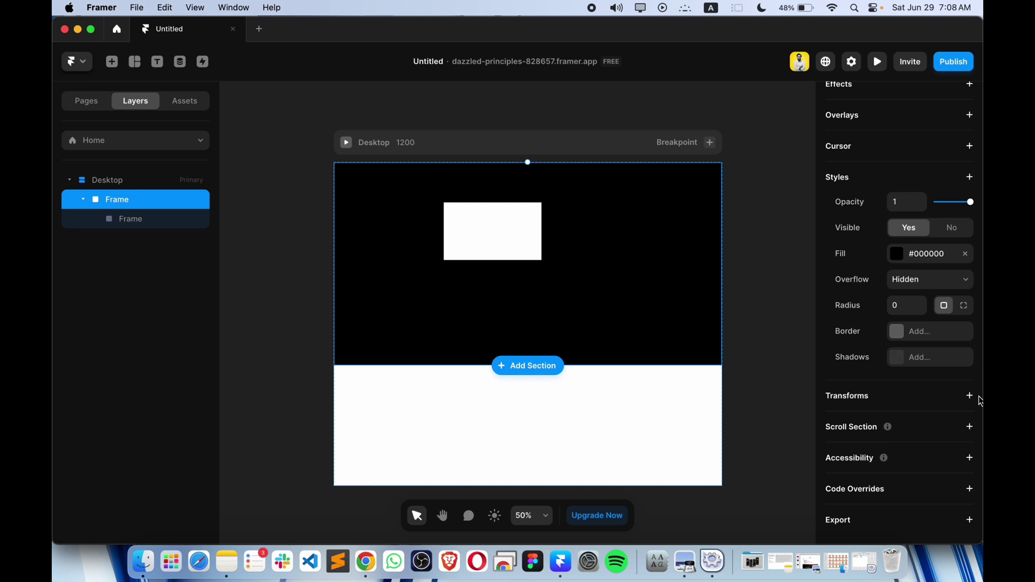
{"action": "scroll", "coordinate": [959, 411], "scroll_direction": "up", "scroll_amount": 6}
{"action": "left_click", "coordinate": [970, 344]}
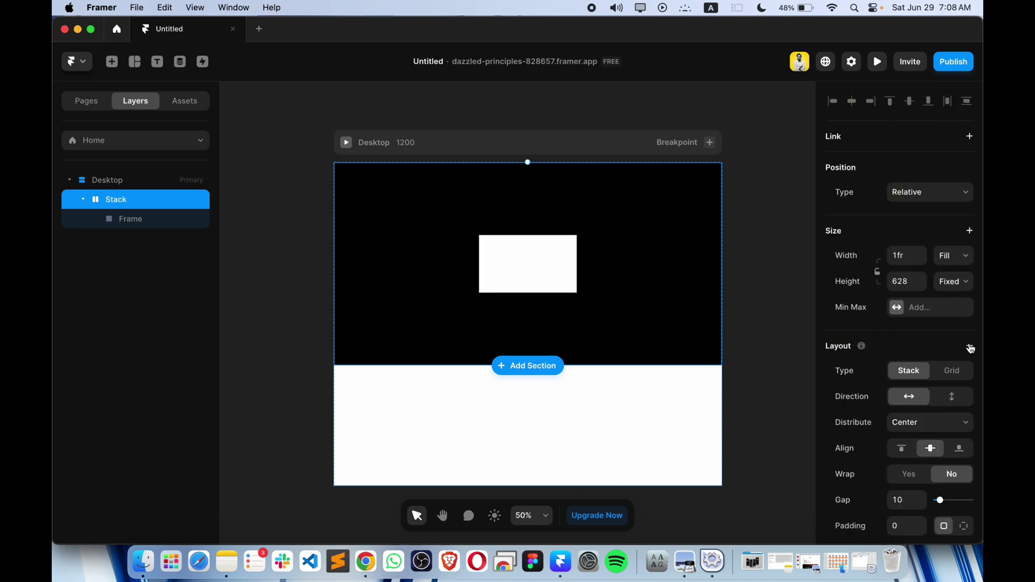
Add a vertical Stack layout to the white card.
{"action": "left_click", "coordinate": [134, 219]}
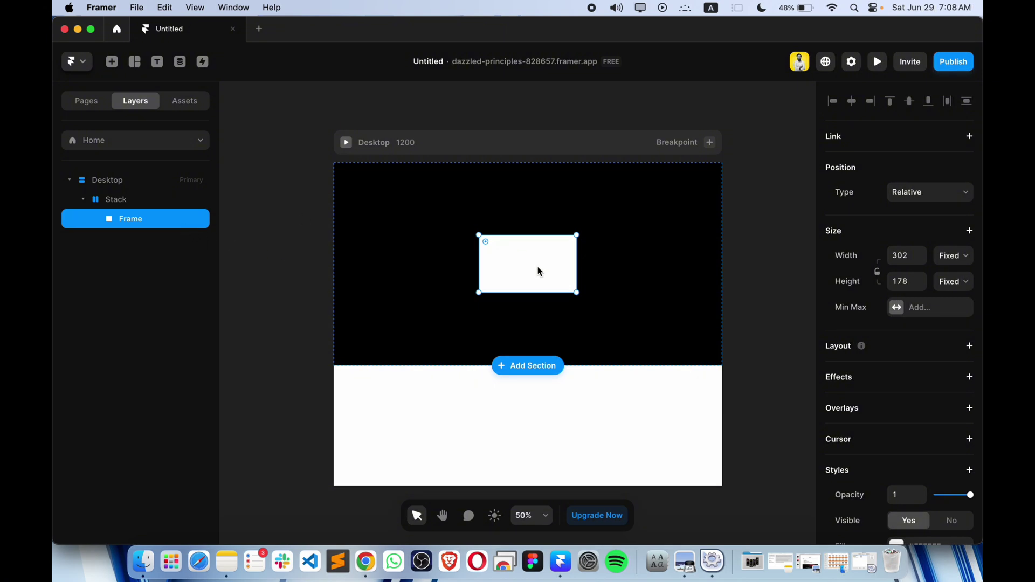
{"action": "scroll", "coordinate": [954, 341], "scroll_direction": "down", "scroll_amount": 4}
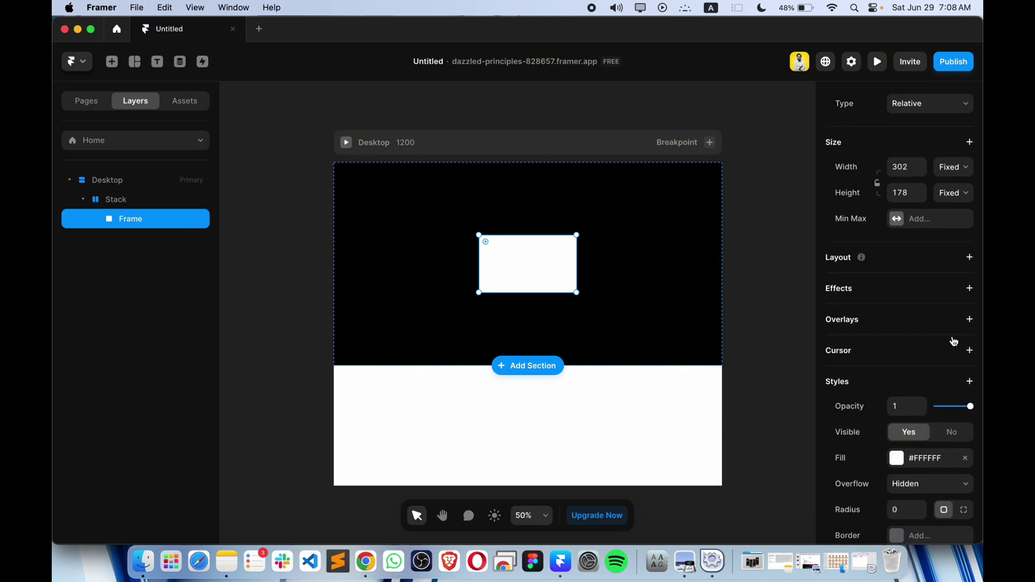
{"action": "left_click", "coordinate": [971, 249]}
{"action": "left_click", "coordinate": [959, 299]}
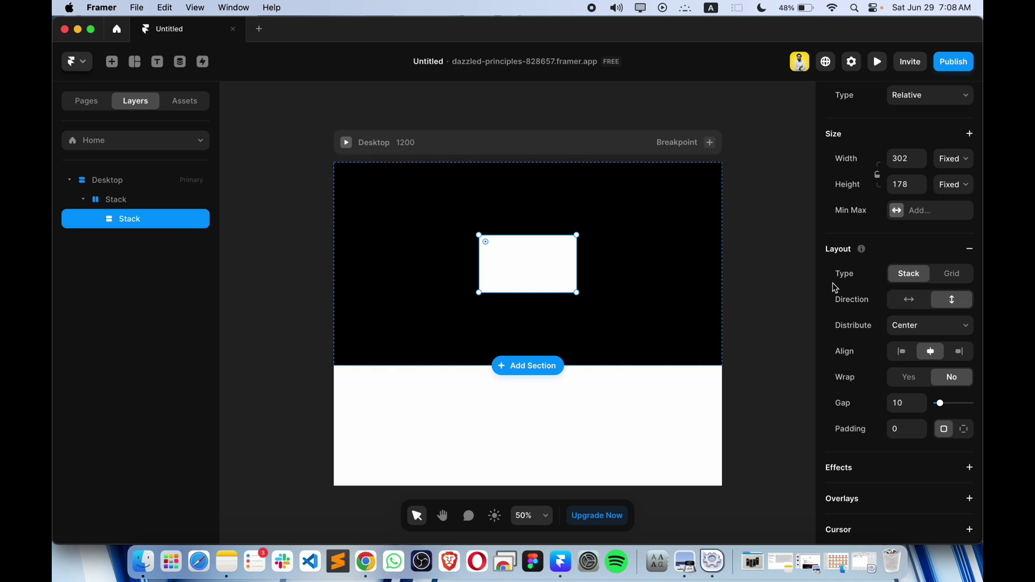
{"action": "left_click_drag", "start_coordinate": [539, 280], "coordinate": [485, 268]}
Set the card's width to Relative, 80% of the black section.
{"action": "left_click", "coordinate": [952, 160]}
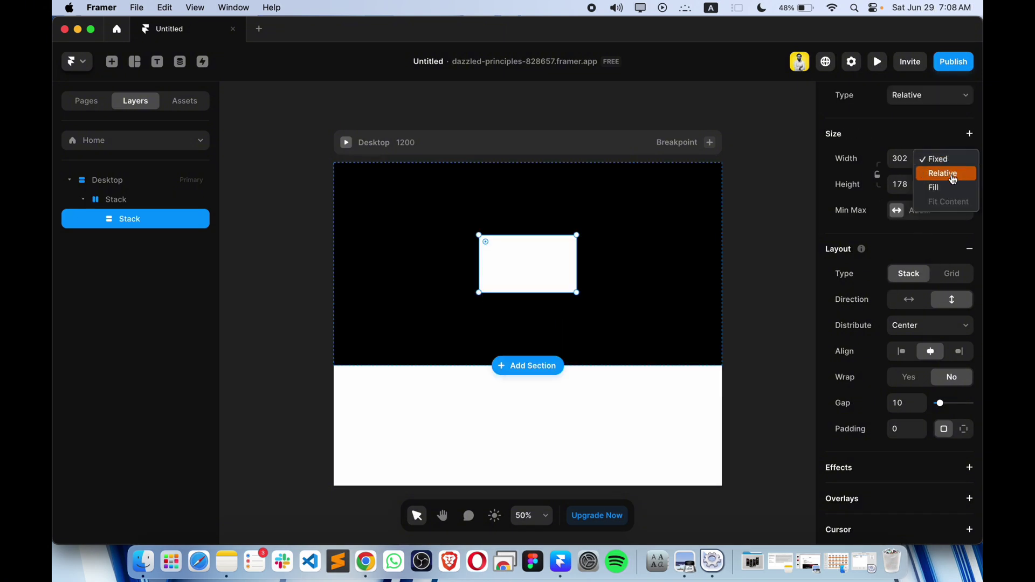
{"action": "left_click", "coordinate": [943, 174]}
{"action": "key", "text": "Up"}
{"action": "key", "text": "Up"}
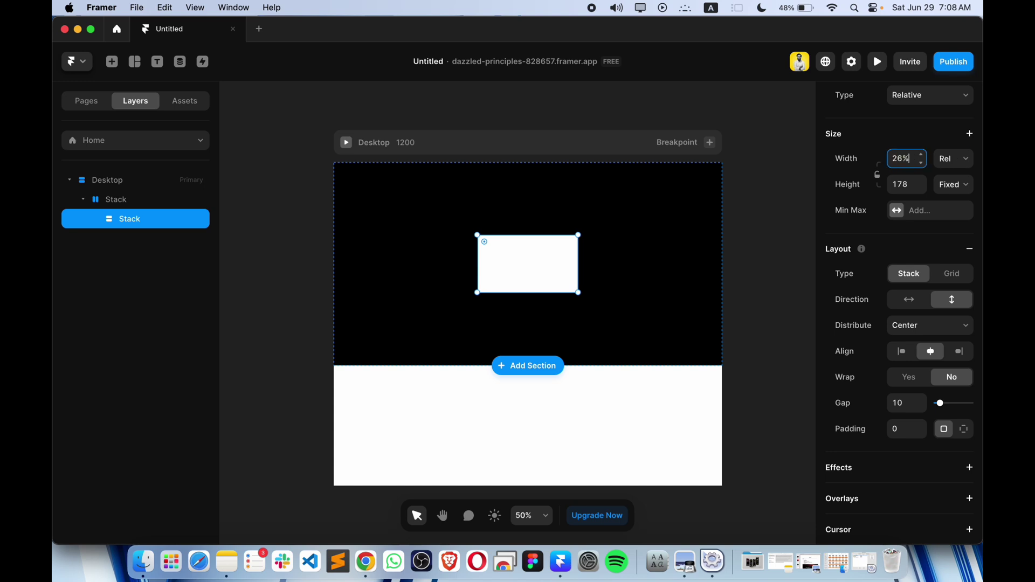
{"action": "key", "text": "Up"}
{"action": "key", "text": "Up"}
{"action": "key", "text": "Up"}
{"action": "key", "text": "Up"}
{"action": "key", "text": "Up"}
{"action": "key", "text": "Up"}
{"action": "key", "text": "Up"}
{"action": "key", "text": "Up"}
{"action": "key", "text": "Up"}
{"action": "key", "text": "Up"}
{"action": "key", "text": "Up"}
{"action": "key", "text": "Up"}
{"action": "key", "text": "Up"}
{"action": "key", "text": "Up"}
{"action": "key", "text": "Up"}
{"action": "key", "text": "Up"}
{"action": "key", "text": "Up"}
{"action": "key", "text": "Up"}
{"action": "key", "text": "Up"}
{"action": "key", "text": "Up"}
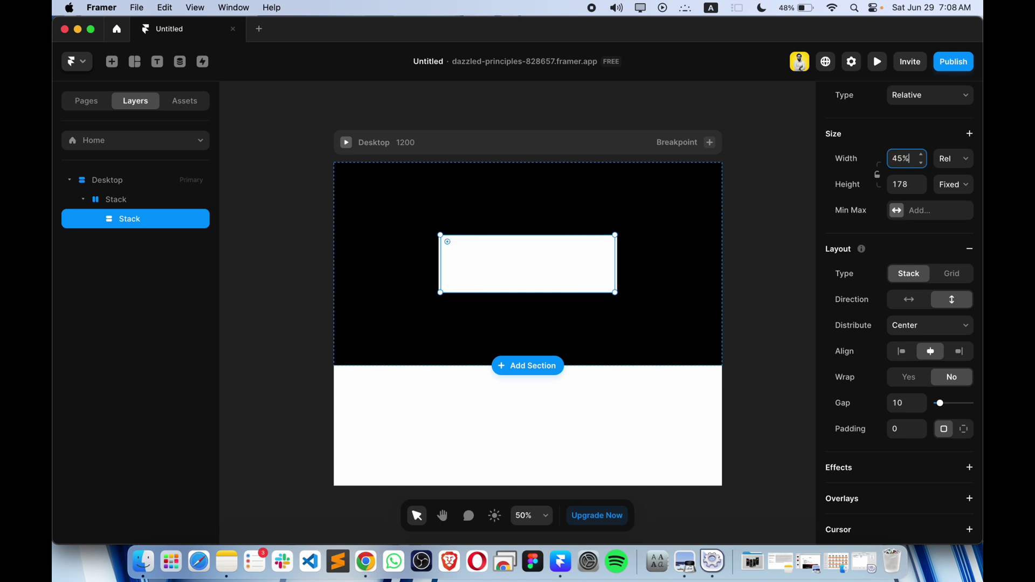
{"action": "key", "text": "Up"}
{"action": "key", "text": "Up"}
{"action": "key", "text": "Up"}
{"action": "key", "text": "Up"}
{"action": "key", "text": "Up"}
{"action": "key", "text": "Up"}
{"action": "key", "text": "Up"}
{"action": "key", "text": "Up"}
{"action": "key", "text": "Up"}
{"action": "key", "text": "Up"}
{"action": "key", "text": "Up"}
{"action": "key", "text": "Up"}
{"action": "key", "text": "Up"}
{"action": "key", "text": "Up"}
{"action": "key", "text": "Up"}
{"action": "key", "text": "Up"}
{"action": "key", "text": "Up"}
{"action": "key", "text": "Up"}
{"action": "key", "text": "Up"}
{"action": "key", "text": "Up"}
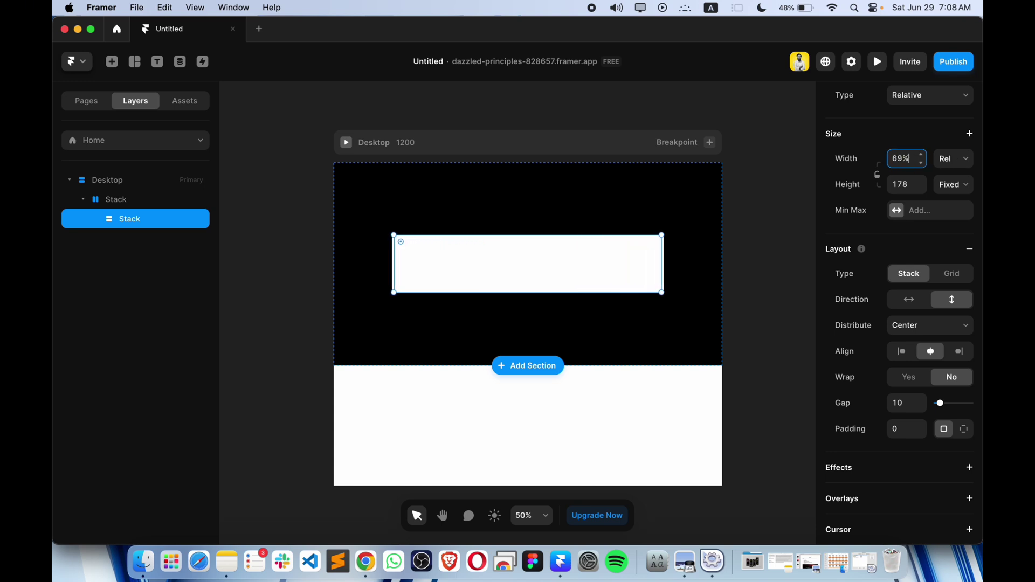
{"action": "key", "text": "Up"}
{"action": "key", "text": "Up"}
{"action": "key", "text": "Up"}
{"action": "key", "text": "Up"}
{"action": "key", "text": "Up"}
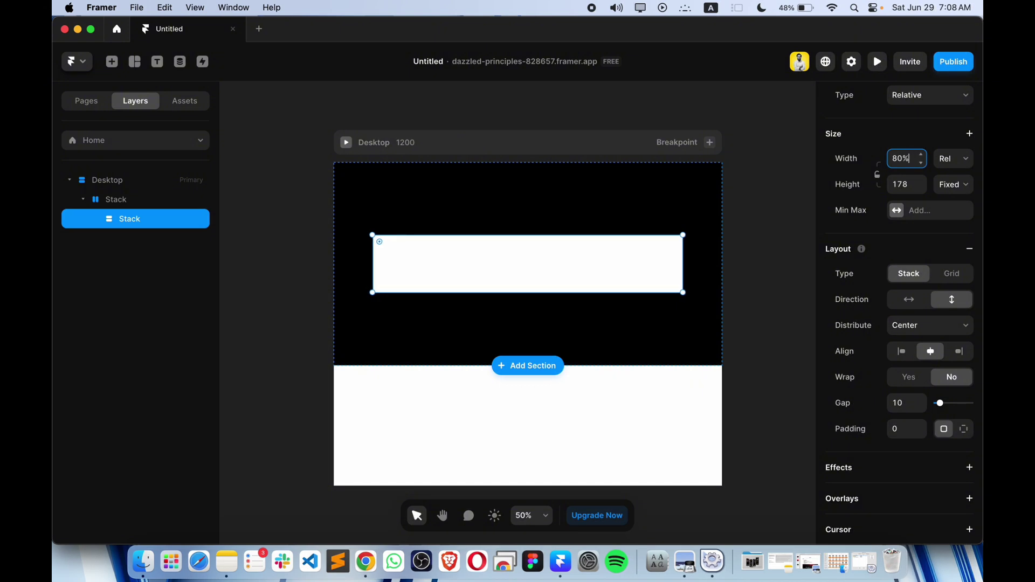
Remove the card's white fill.
{"action": "scroll", "coordinate": [950, 361], "scroll_direction": "down", "scroll_amount": 3}
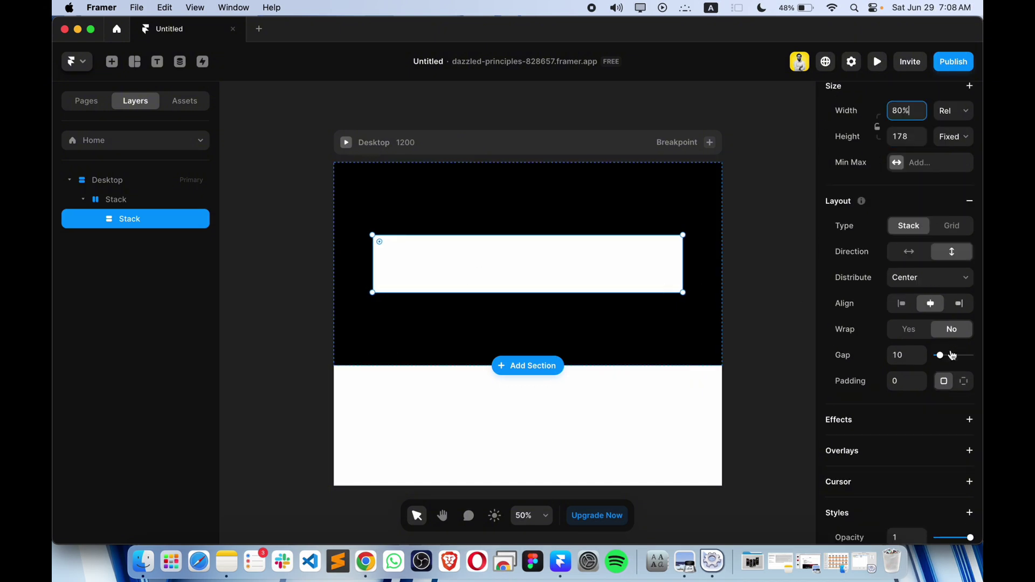
{"action": "scroll", "coordinate": [950, 352], "scroll_direction": "up", "scroll_amount": 4}
{"action": "scroll", "coordinate": [951, 353], "scroll_direction": "down", "scroll_amount": 5}
{"action": "scroll", "coordinate": [952, 355], "scroll_direction": "down", "scroll_amount": 2}
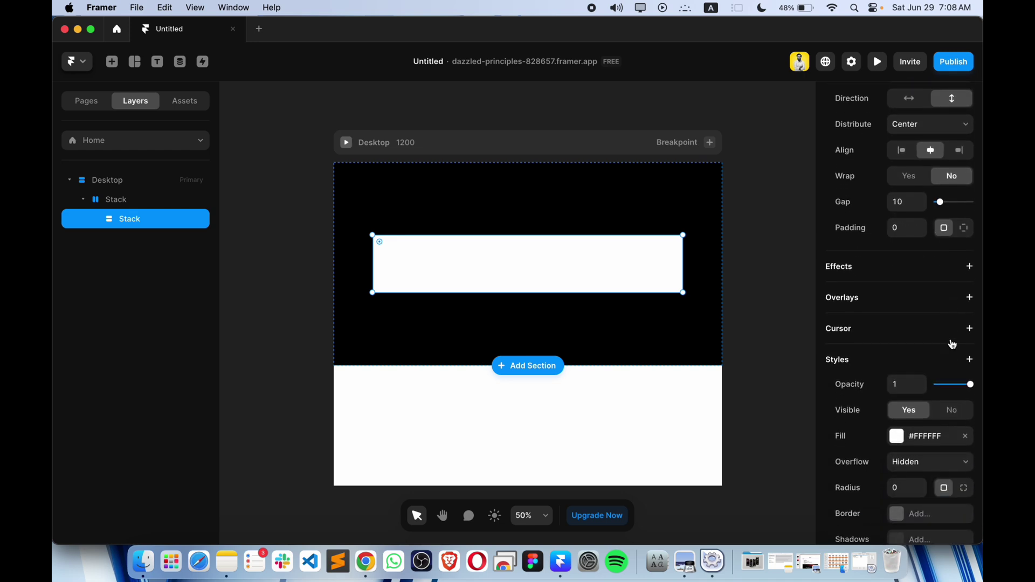
{"action": "scroll", "coordinate": [970, 259], "scroll_direction": "down", "scroll_amount": 5}
{"action": "left_click", "coordinate": [965, 291]}
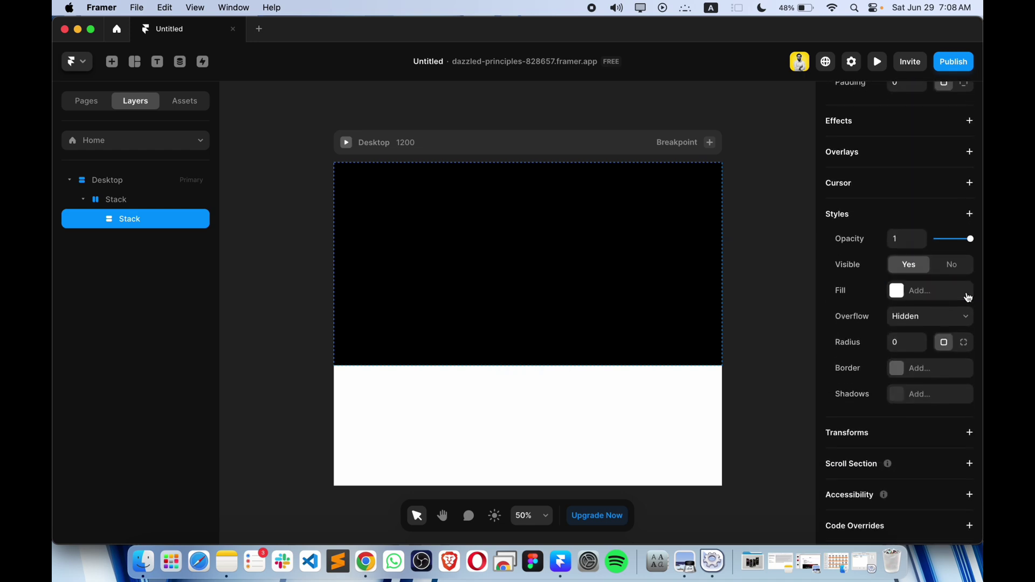
Add a fill to the card, sample the Billo card's yellow FFE041 in Chrome with ColorPick, and return to Framer.
{"action": "left_click", "coordinate": [908, 292]}
{"action": "key", "text": "ctrl+Up"}
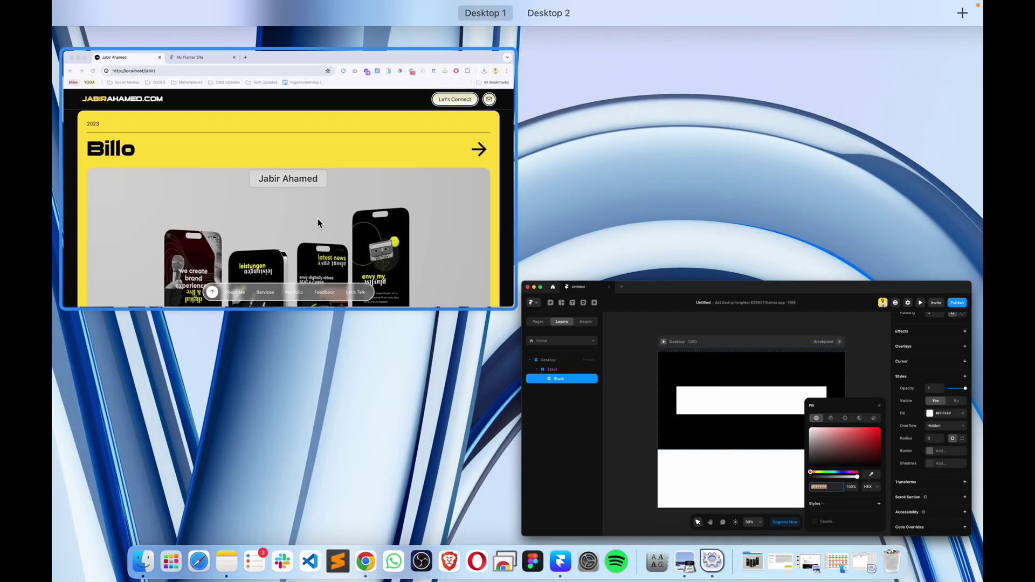
{"action": "left_click", "coordinate": [318, 218]}
{"action": "left_click", "coordinate": [748, 57]}
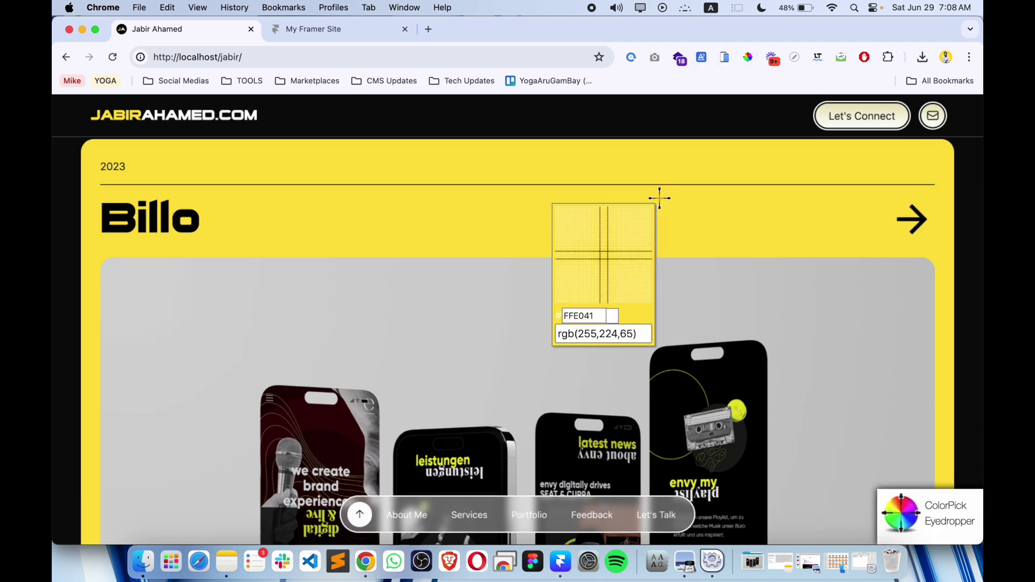
{"action": "left_click", "coordinate": [659, 197]}
{"action": "key", "text": "super+c"}
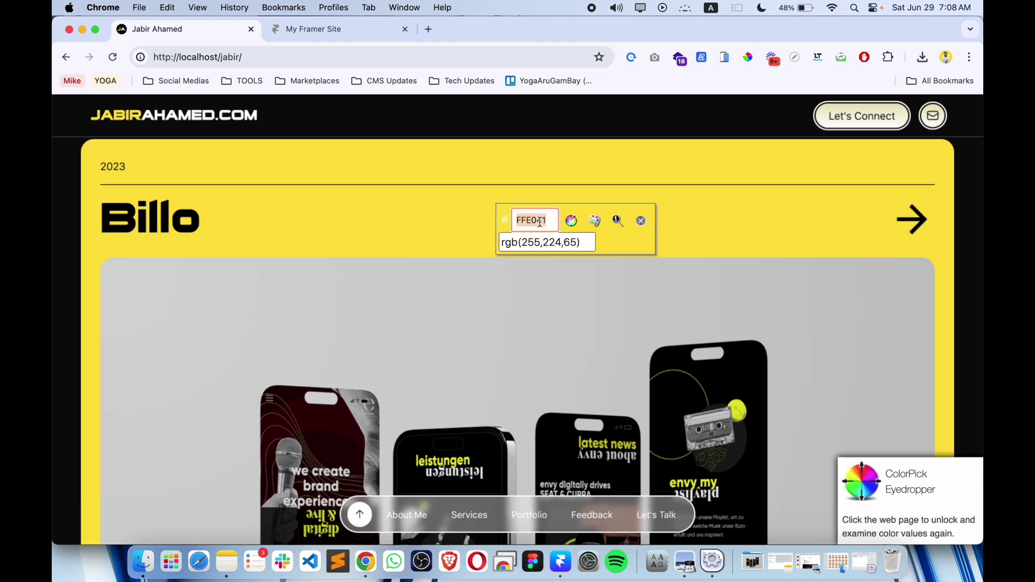
{"action": "key", "text": "ctrl+Up"}
{"action": "left_click", "coordinate": [439, 157]}
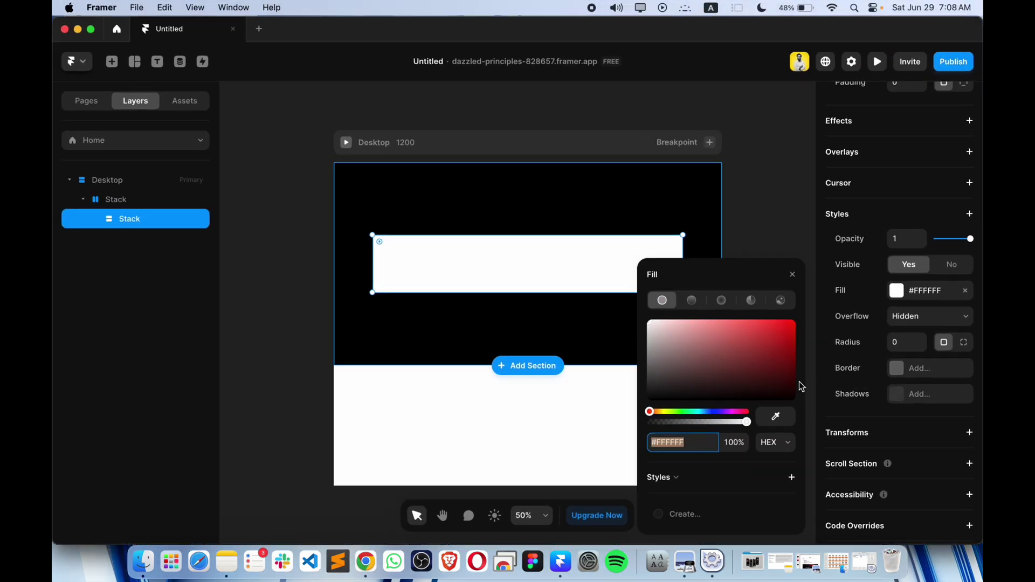
Fill the card with the pasted yellow #FFE041.
{"action": "key", "text": "super+v"}
{"action": "key", "text": "Return"}
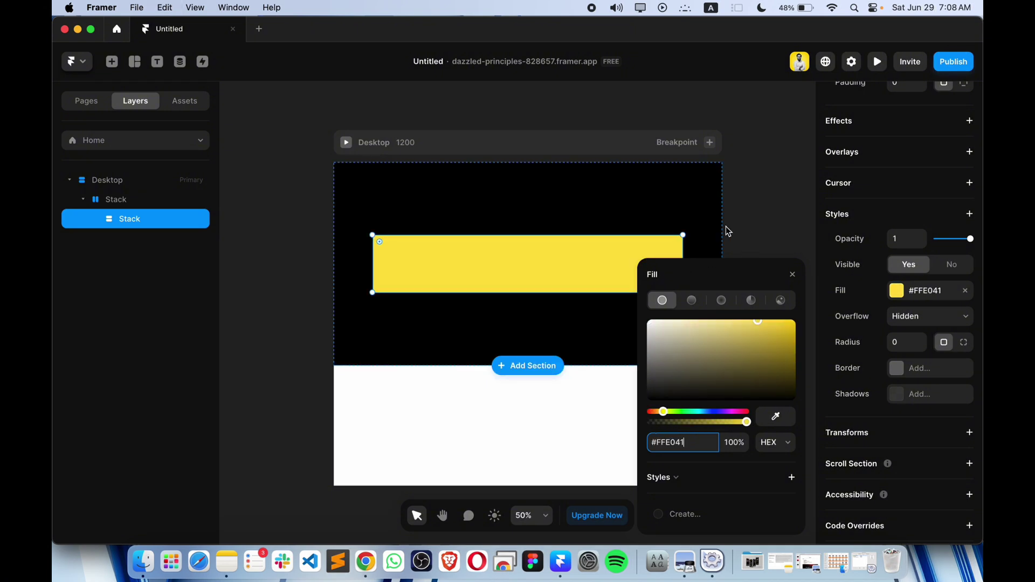
{"action": "scroll", "coordinate": [874, 310], "scroll_direction": "down", "scroll_amount": 1}
{"action": "left_click", "coordinate": [873, 310]}
Round the yellow card's corners to a radius of 36.
{"action": "left_click", "coordinate": [906, 306]}
{"action": "type", "text": "16"}
{"action": "key", "text": "BackSpace"}
{"action": "key", "text": "BackSpace"}
{"action": "type", "text": "22"}
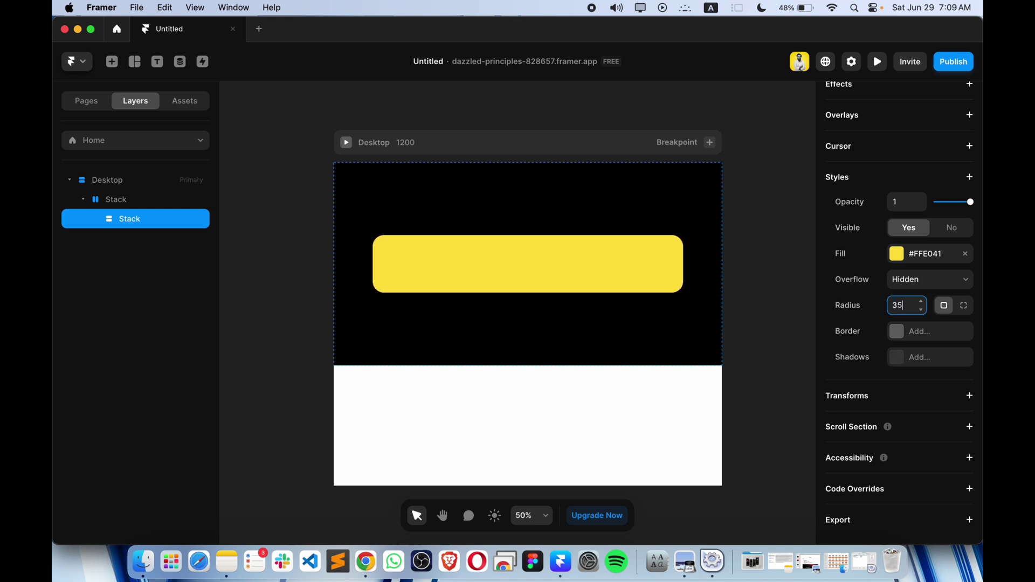
{"action": "key", "text": "Up"}
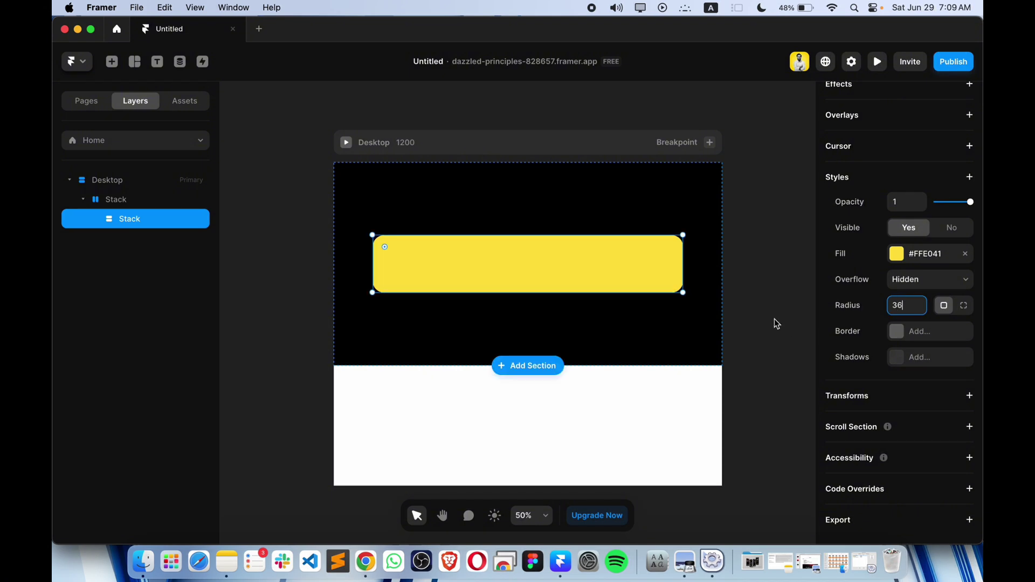
{"action": "left_click", "coordinate": [774, 319]}
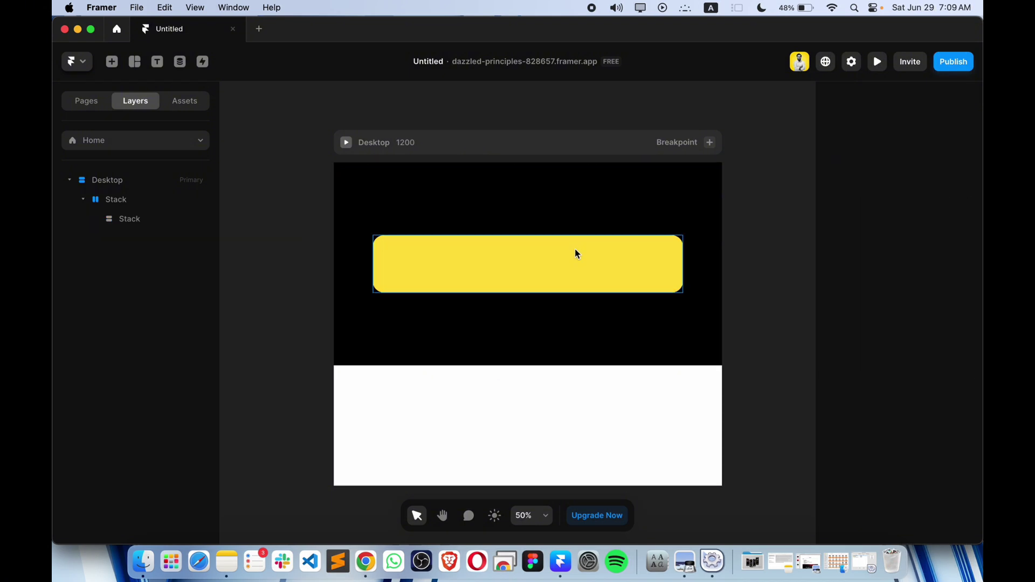
{"action": "left_click", "coordinate": [134, 221]}
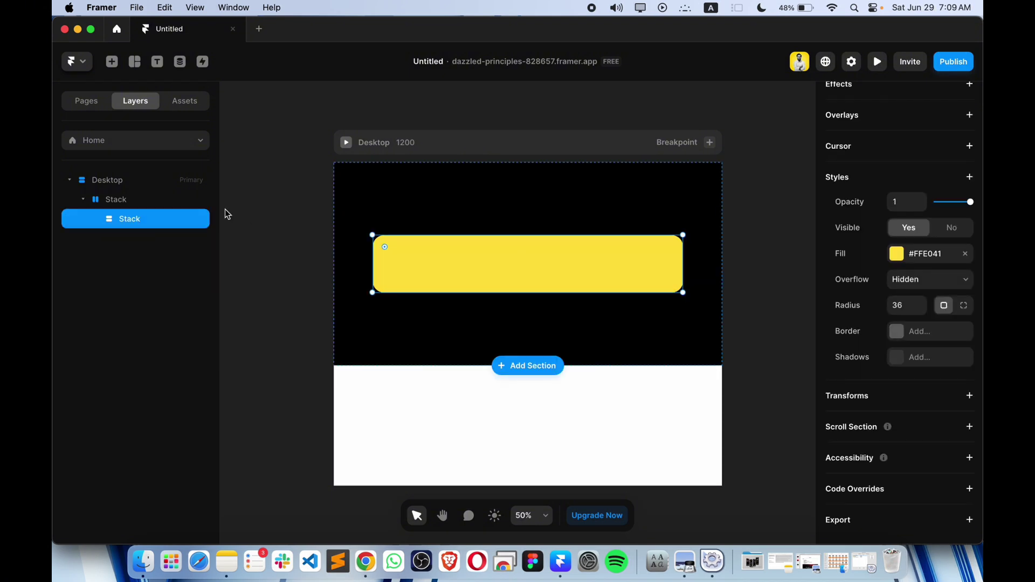
{"action": "key", "text": "ctrl+Up"}
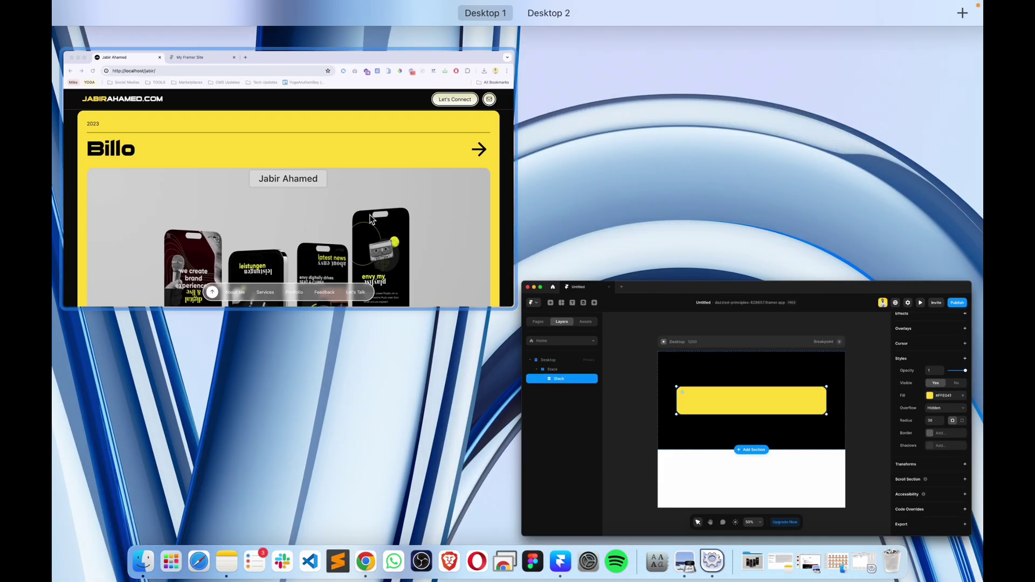
{"action": "left_click", "coordinate": [429, 258]}
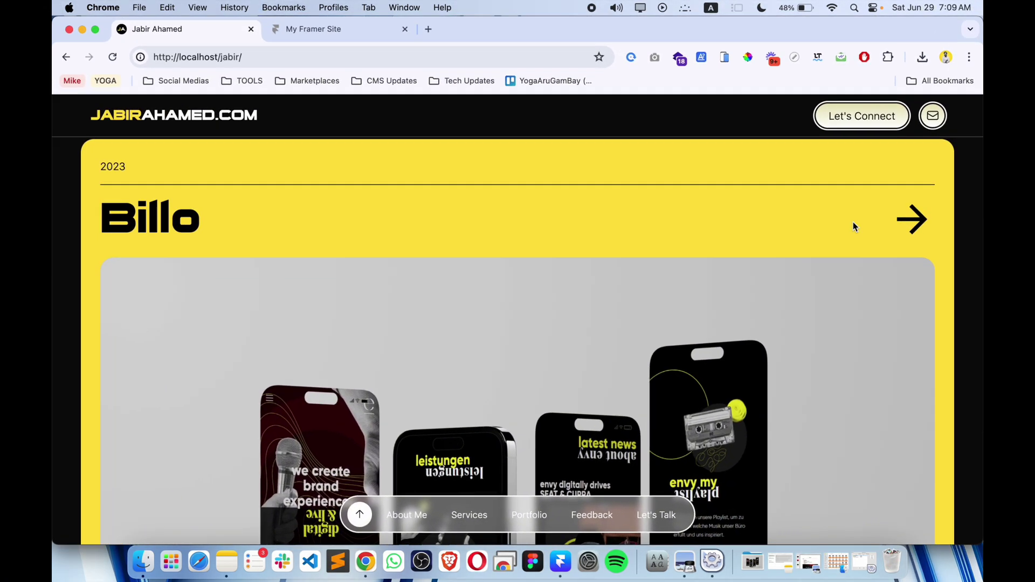
{"action": "key", "text": "ctrl+Up"}
{"action": "left_click", "coordinate": [409, 201]}
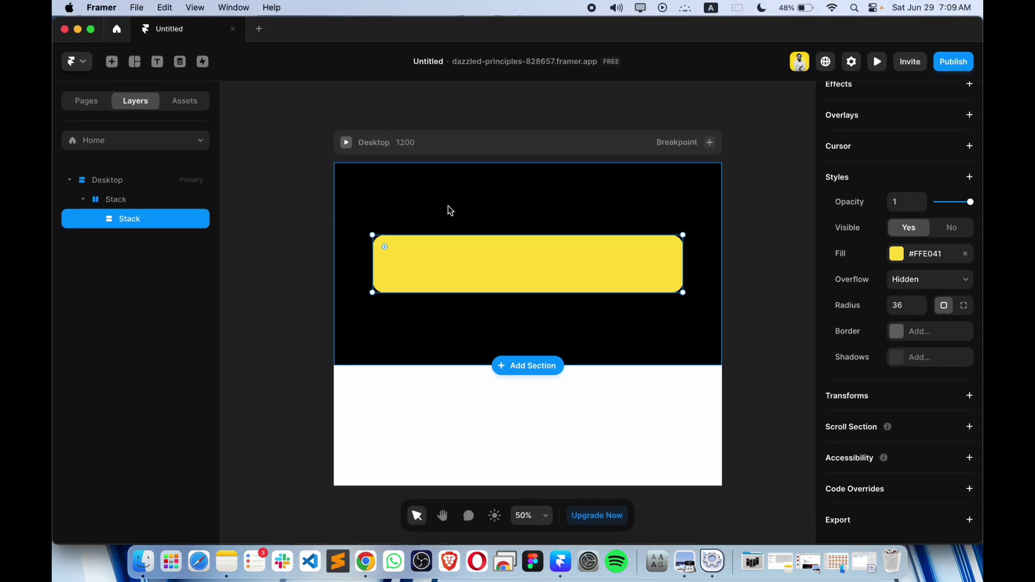
{"action": "scroll", "coordinate": [270, 222], "scroll_direction": "left", "scroll_amount": 5}
Create a '2024' text layer and move it into the yellow card stack.
{"action": "key", "text": "t"}
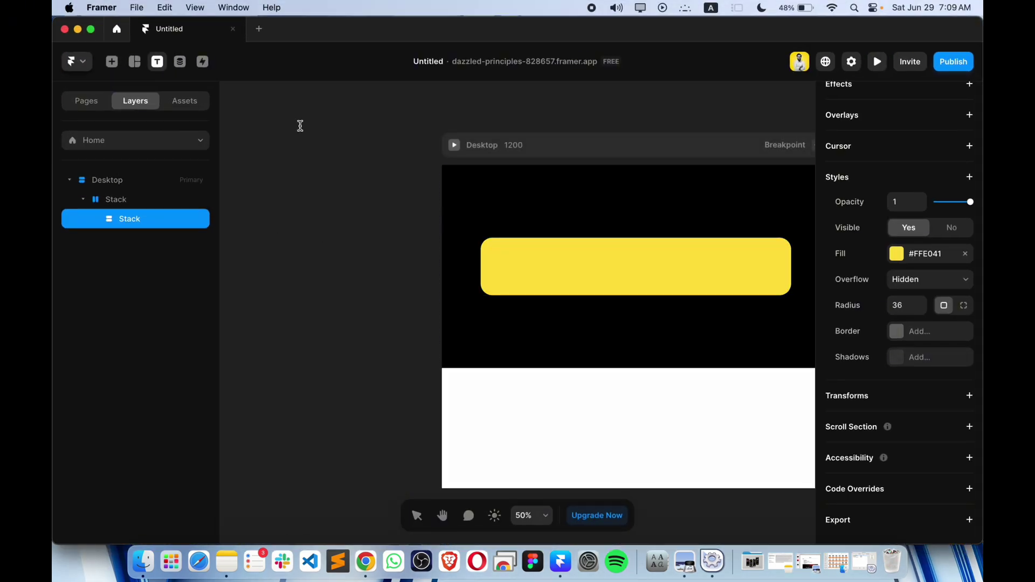
{"action": "left_click_drag", "start_coordinate": [317, 151], "coordinate": [385, 167]}
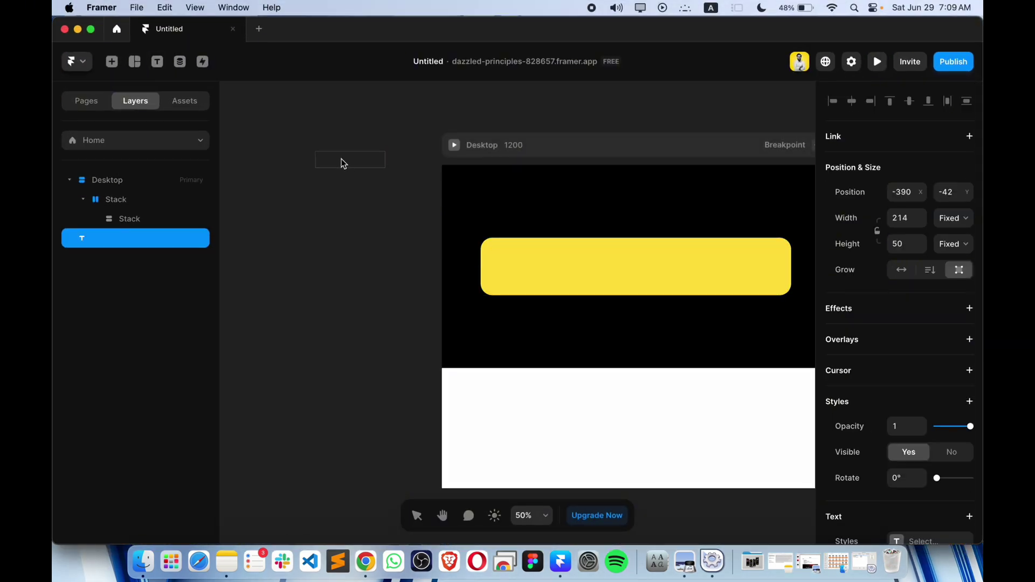
{"action": "type", "text": "2024"}
{"action": "key", "text": "Escape"}
{"action": "left_click_drag", "start_coordinate": [340, 160], "coordinate": [542, 265]}
{"action": "scroll", "coordinate": [486, 251], "scroll_direction": "right", "scroll_amount": 5}
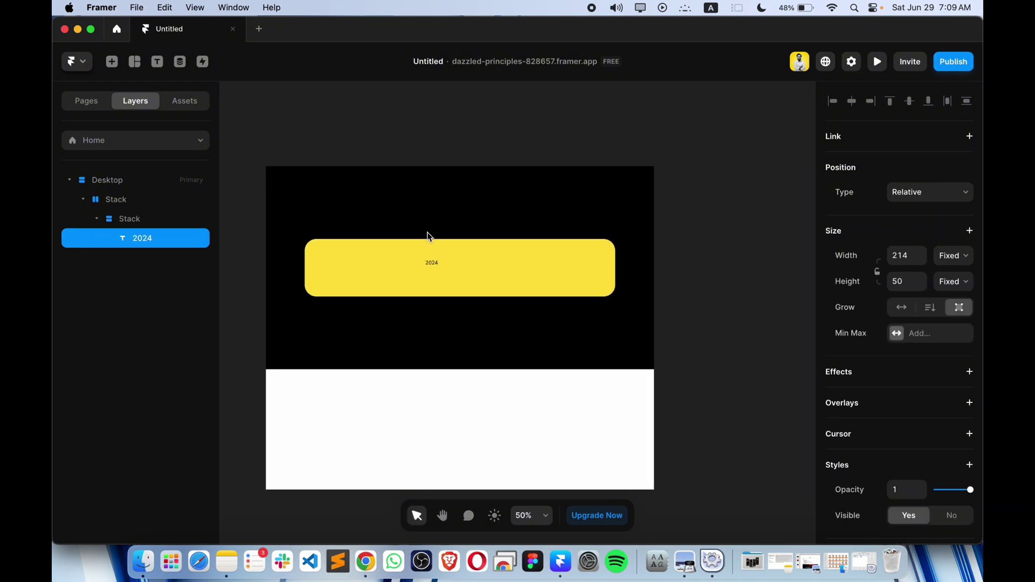
{"action": "left_click", "coordinate": [163, 218]}
{"action": "scroll", "coordinate": [925, 285], "scroll_direction": "up", "scroll_amount": 10}
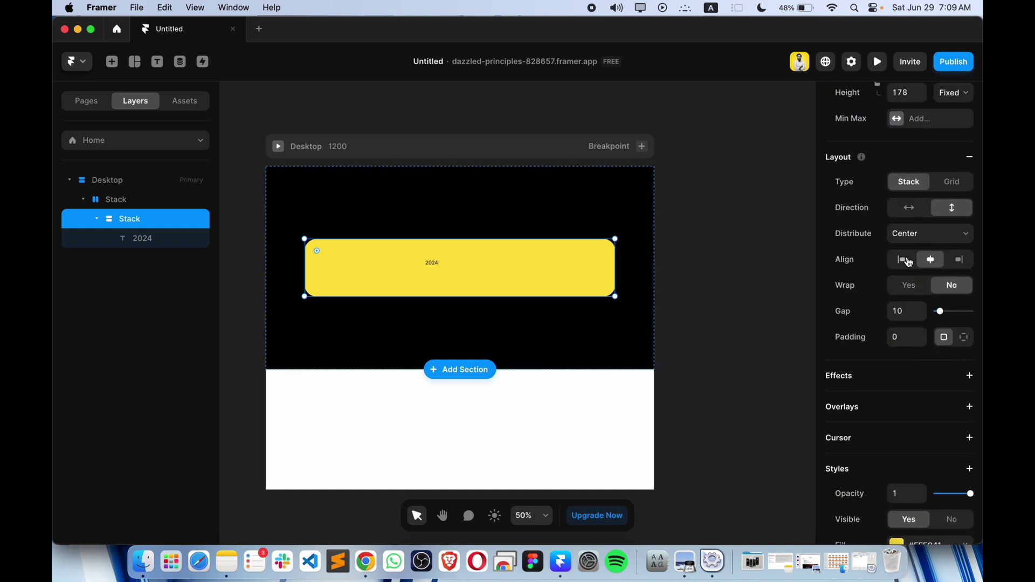
Left-align the card's contents and set its height to Fit Content.
{"action": "left_click", "coordinate": [909, 262]}
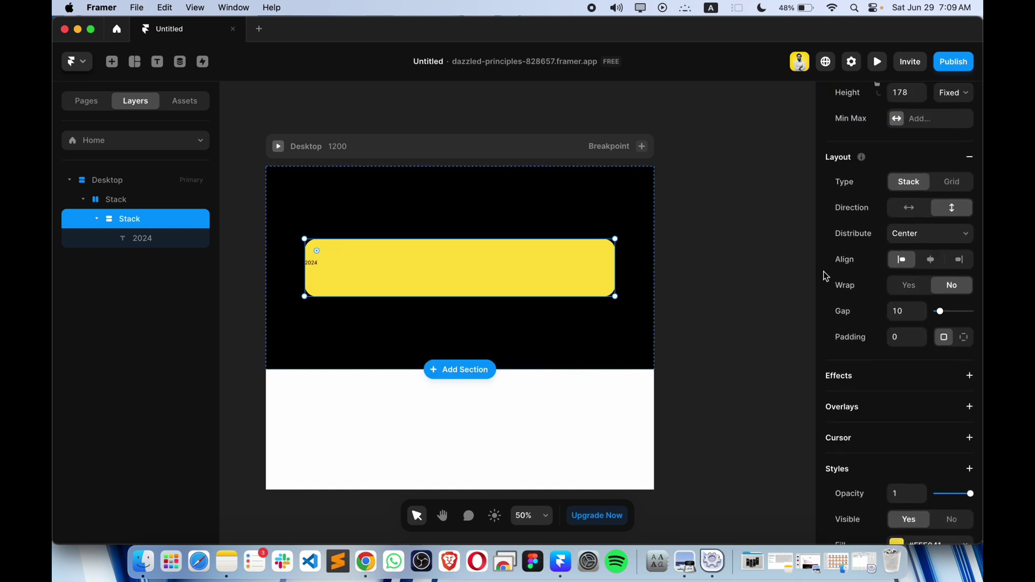
{"action": "left_click", "coordinate": [901, 335]}
{"action": "scroll", "coordinate": [897, 322], "scroll_direction": "up", "scroll_amount": 5}
{"action": "left_click", "coordinate": [952, 272]}
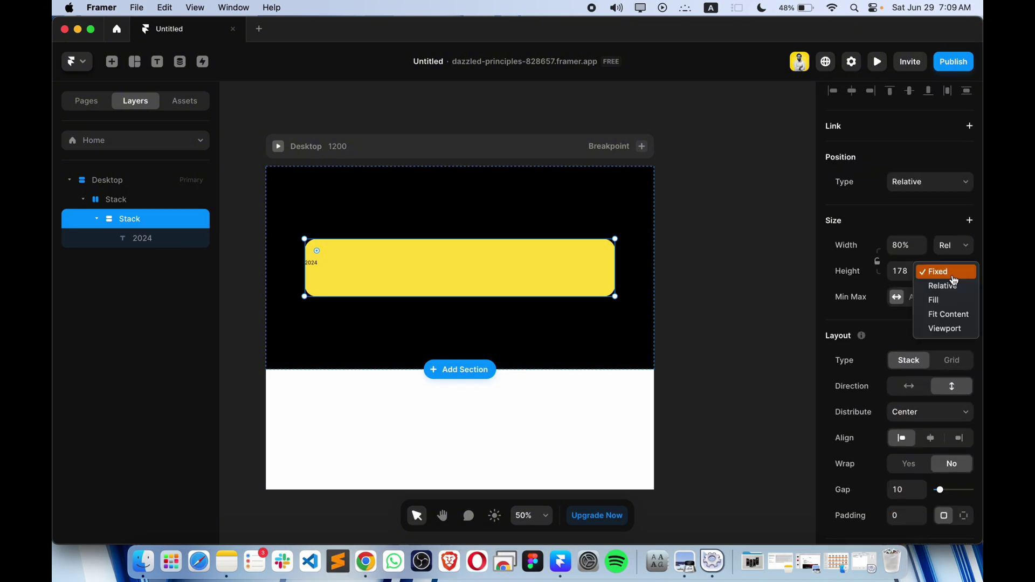
{"action": "left_click", "coordinate": [949, 315]}
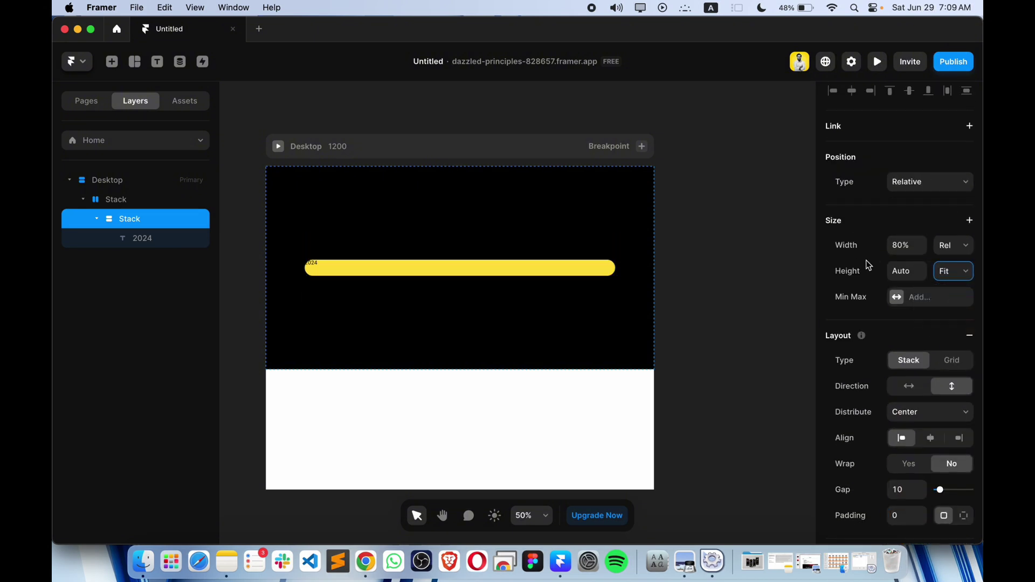
{"action": "scroll", "coordinate": [335, 272], "scroll_direction": "up", "scroll_amount": 5}
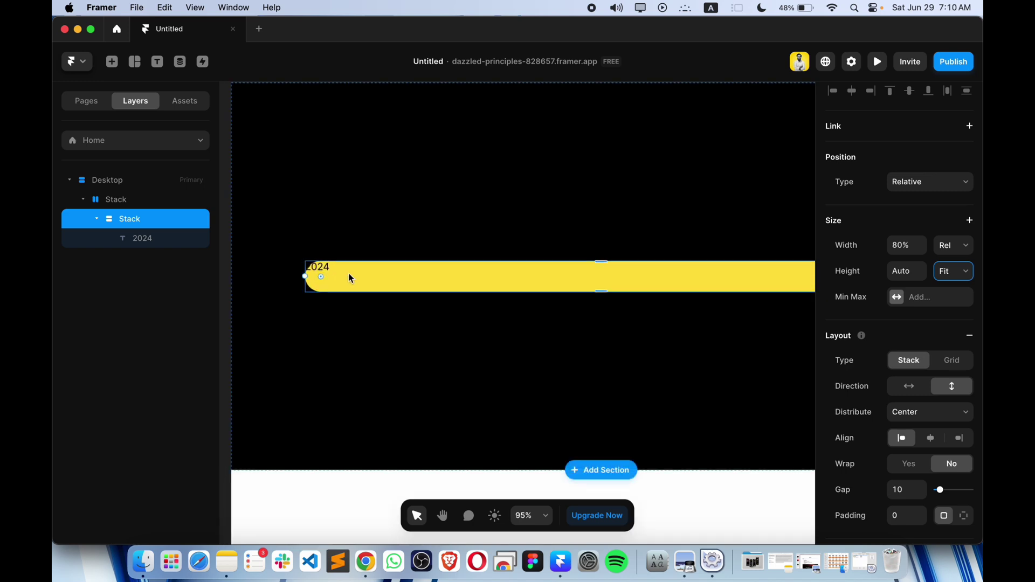
{"action": "scroll", "coordinate": [931, 319], "scroll_direction": "down", "scroll_amount": 2}
Give the card per-side padding of 80 top and bottom, 35 left and right.
{"action": "left_click", "coordinate": [909, 452]}
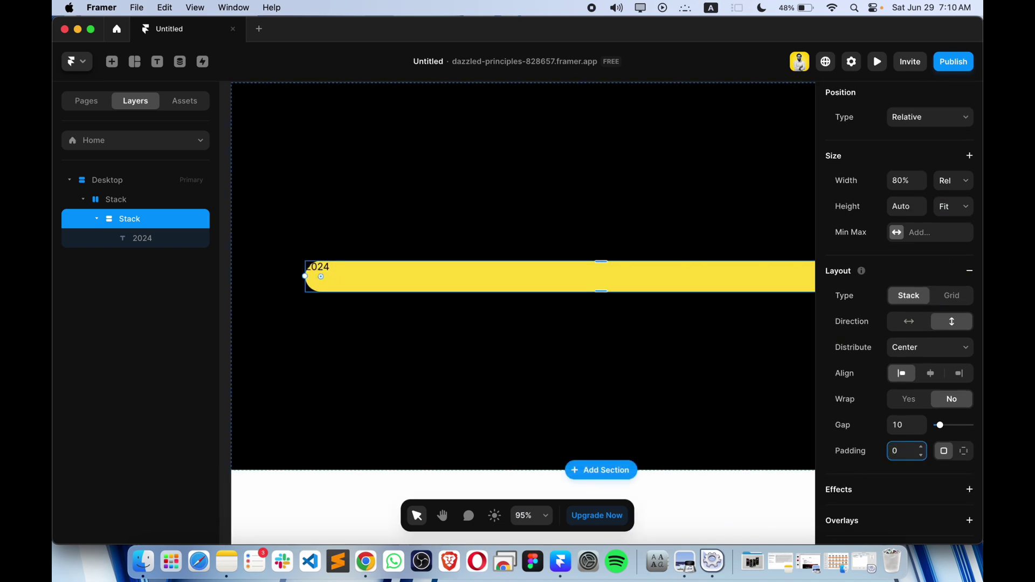
{"action": "left_click", "coordinate": [966, 450]}
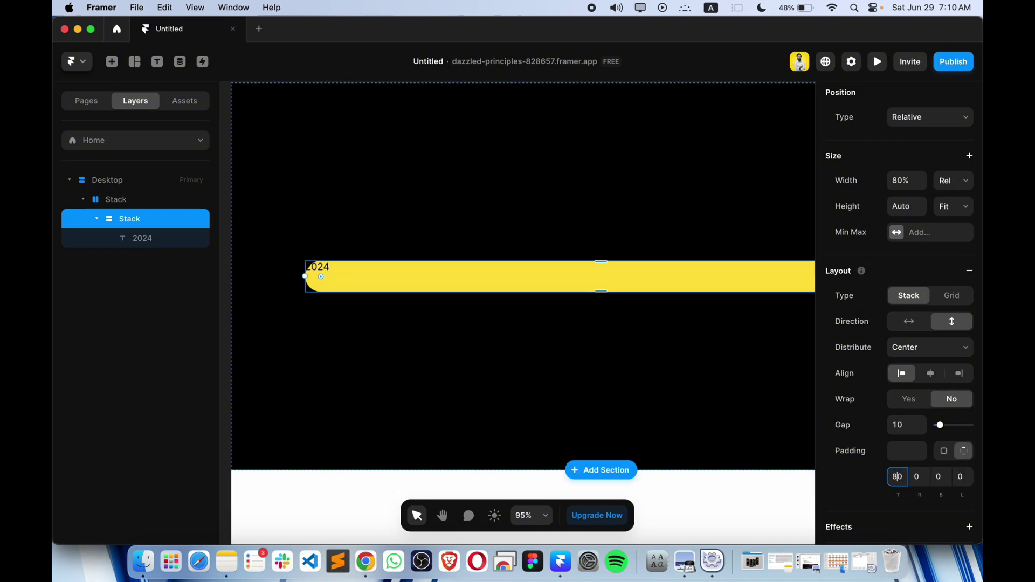
{"action": "type", "text": "80"}
{"action": "key", "text": "Return"}
{"action": "left_click", "coordinate": [941, 476]}
{"action": "type", "text": "80"}
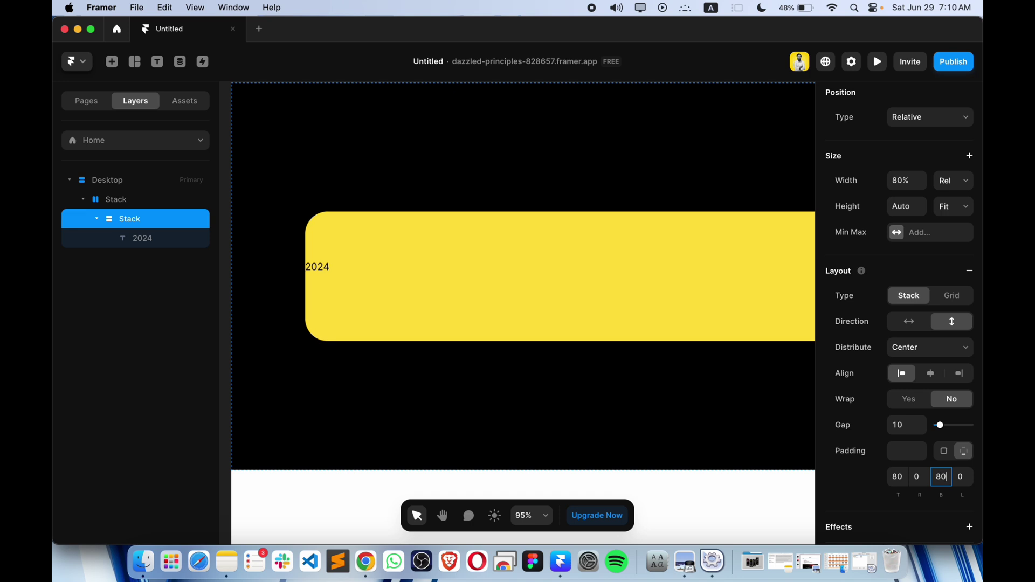
{"action": "left_click", "coordinate": [911, 473]}
{"action": "key", "text": "Return"}
{"action": "left_click", "coordinate": [962, 476]}
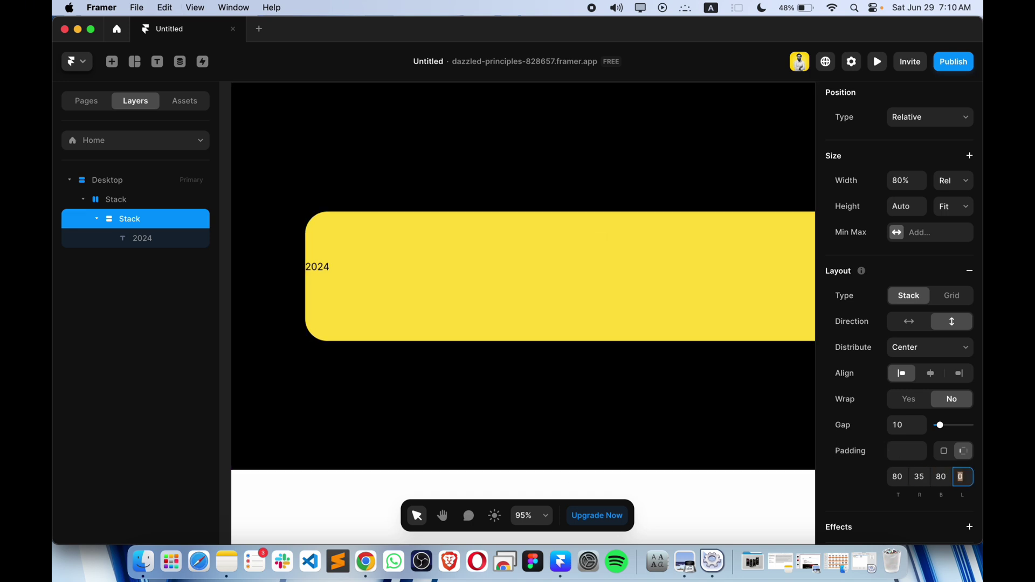
{"action": "type", "text": "35"}
{"action": "key", "text": "Return"}
{"action": "scroll", "coordinate": [453, 320], "scroll_direction": "down", "scroll_amount": 2}
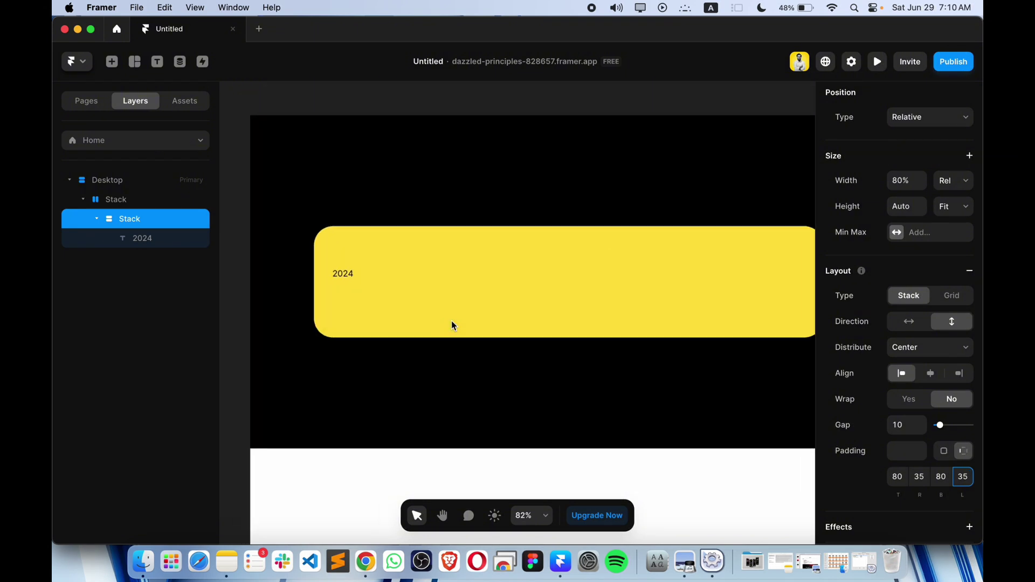
{"action": "scroll", "coordinate": [339, 277], "scroll_direction": "left", "scroll_amount": 3}
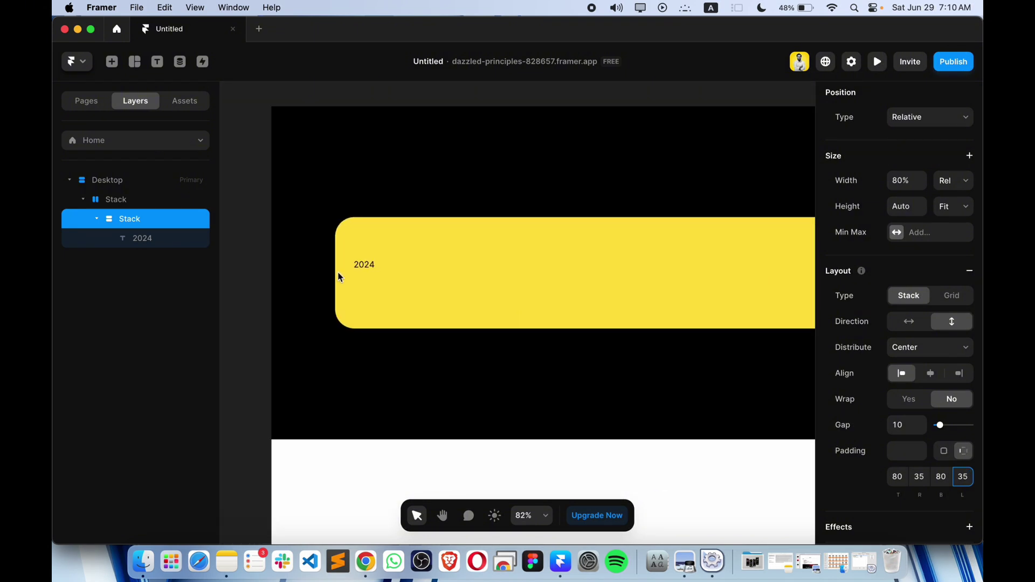
{"action": "left_click", "coordinate": [345, 277]}
{"action": "left_click_drag", "start_coordinate": [421, 290], "coordinate": [419, 289]}
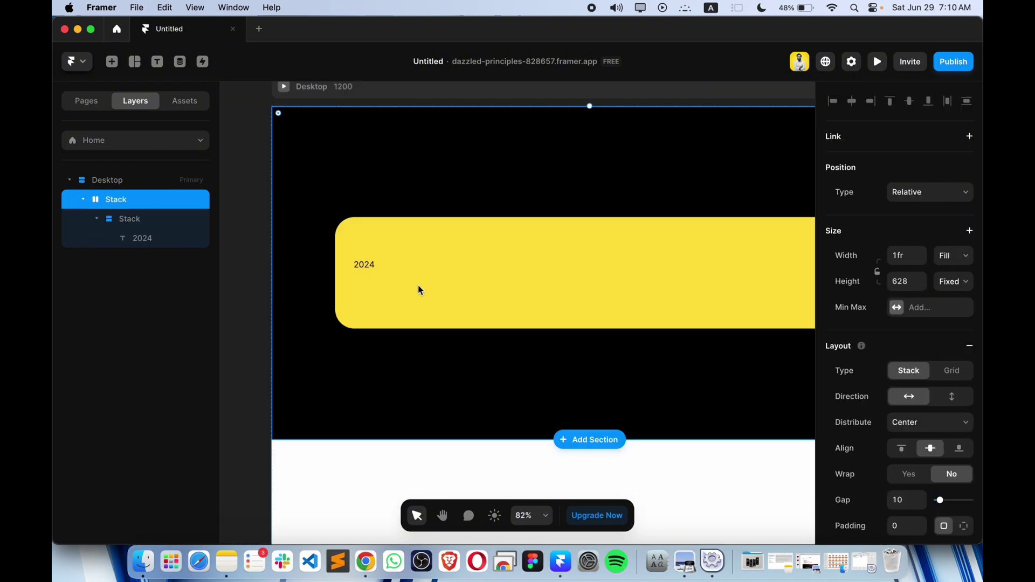
Draw a thin line frame and place it inside the yellow card below 2024.
{"action": "scroll", "coordinate": [418, 289], "scroll_direction": "left", "scroll_amount": 5}
{"action": "left_click", "coordinate": [359, 266]}
{"action": "key", "text": "f"}
{"action": "left_click_drag", "start_coordinate": [362, 249], "coordinate": [459, 250]}
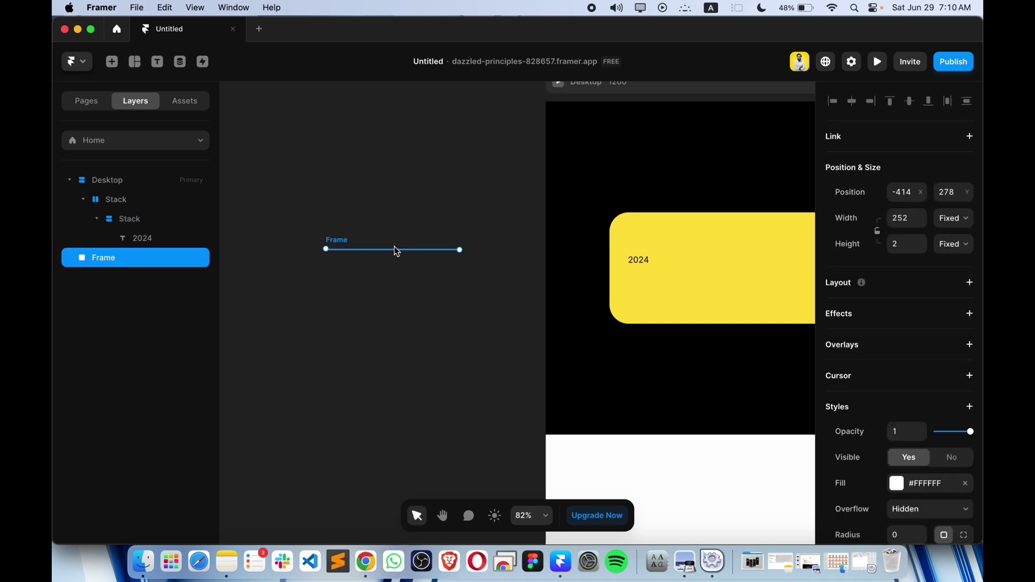
{"action": "left_click_drag", "start_coordinate": [394, 252], "coordinate": [664, 268]}
{"action": "scroll", "coordinate": [665, 268], "scroll_direction": "right", "scroll_amount": 5}
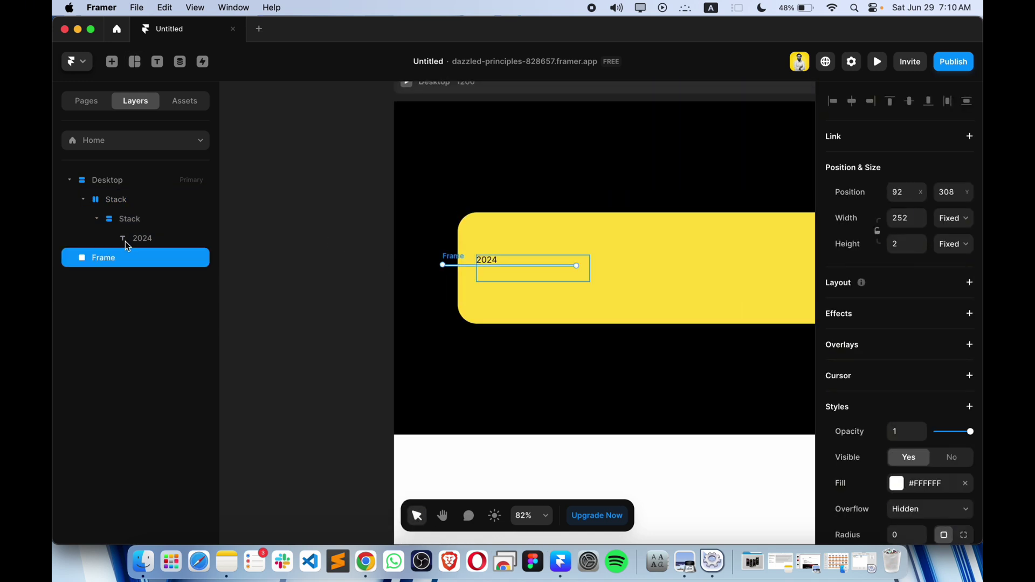
{"action": "left_click_drag", "start_coordinate": [125, 259], "coordinate": [133, 244]}
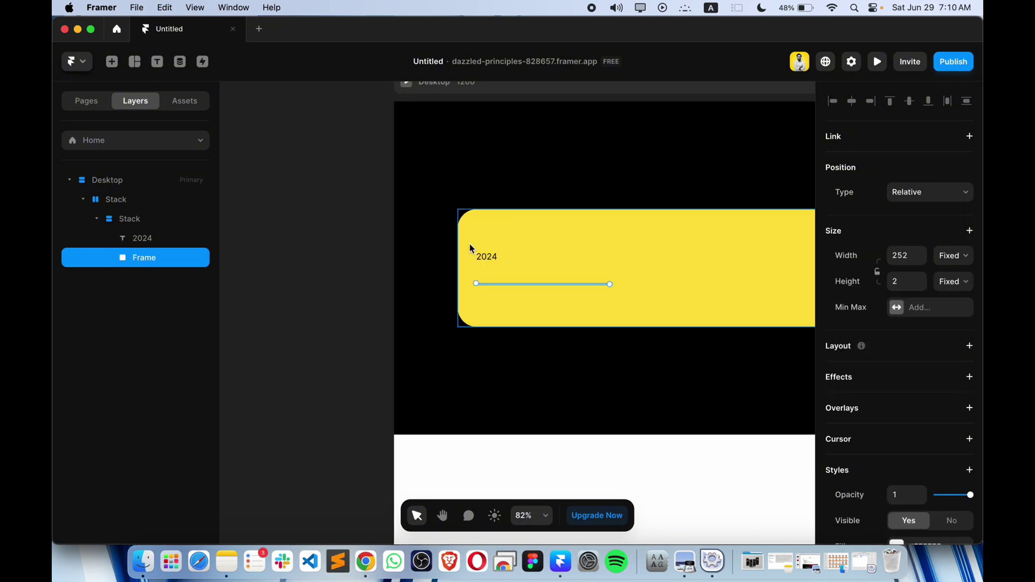
Reduce the gap between the yellow card's items to 0.
{"action": "scroll", "coordinate": [470, 244], "scroll_direction": "right", "scroll_amount": 3}
{"action": "left_click", "coordinate": [137, 219]}
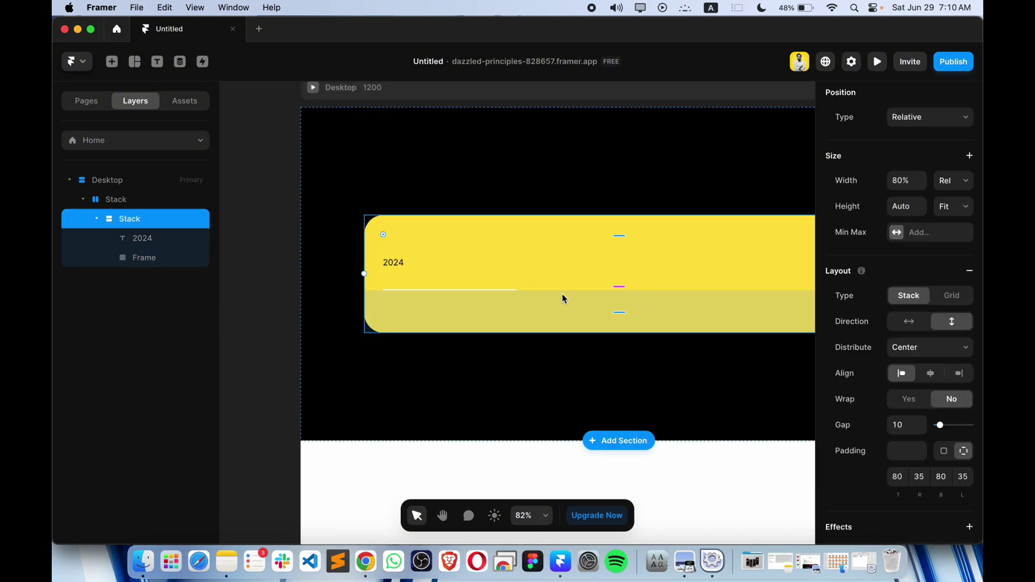
{"action": "scroll", "coordinate": [620, 283], "scroll_direction": "up", "scroll_amount": 5}
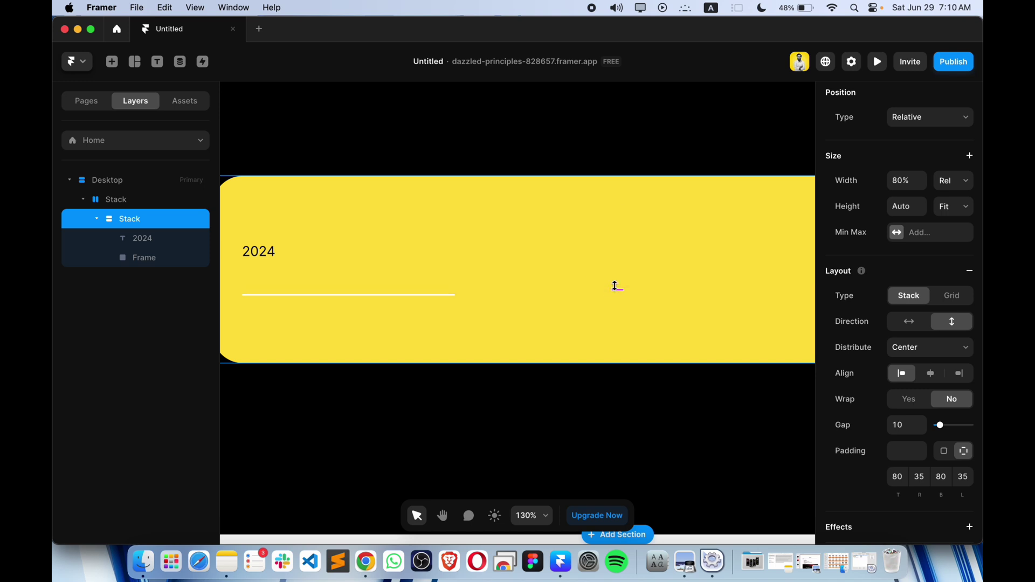
{"action": "left_click_drag", "start_coordinate": [615, 289], "coordinate": [612, 258]}
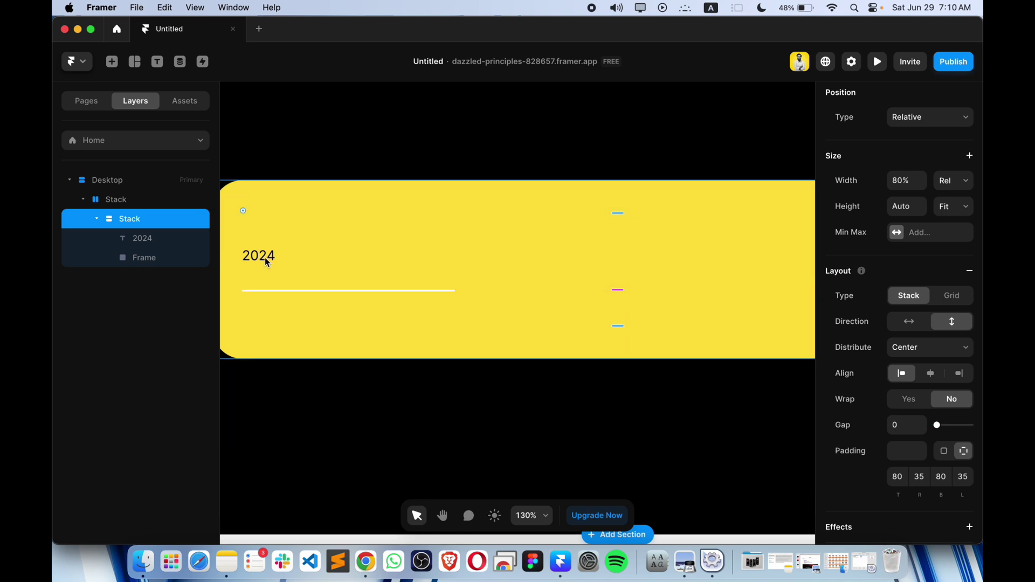
Set the 2024 text's height to Fit Content.
{"action": "left_click", "coordinate": [151, 239]}
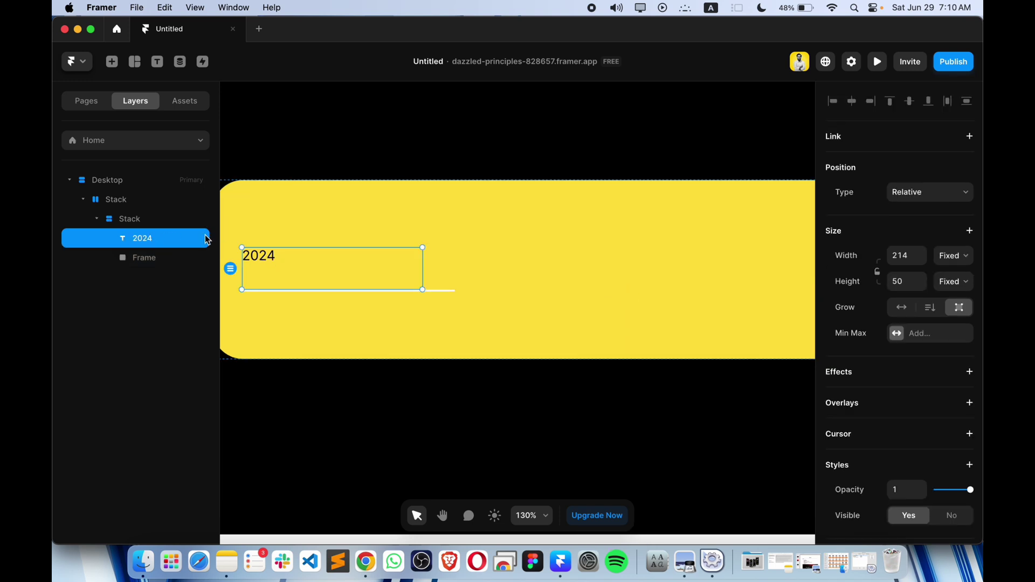
{"action": "scroll", "coordinate": [262, 260], "scroll_direction": "up", "scroll_amount": 3}
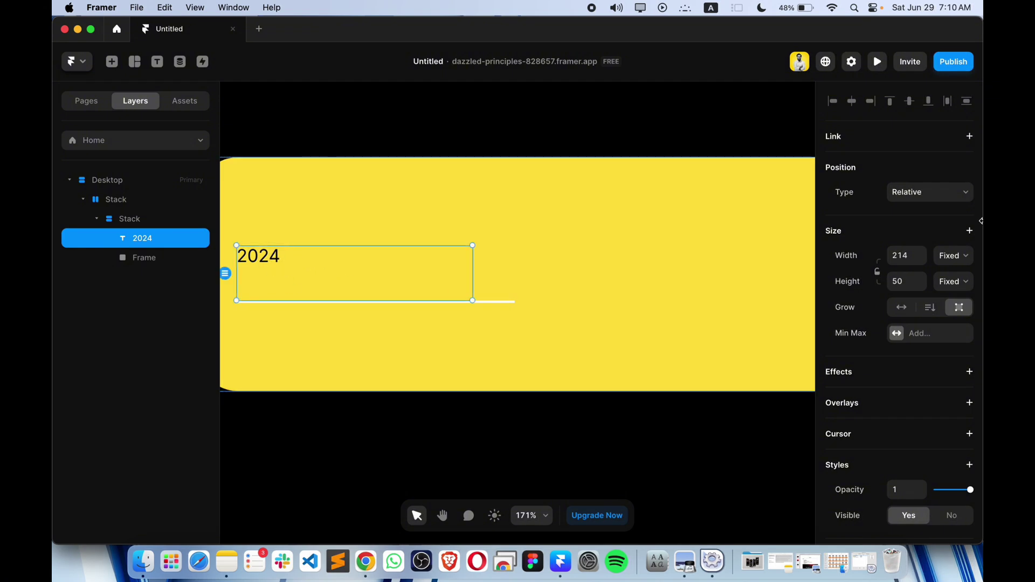
{"action": "left_click", "coordinate": [963, 281]}
{"action": "left_click", "coordinate": [950, 324]}
{"action": "scroll", "coordinate": [421, 276], "scroll_direction": "down", "scroll_amount": 2}
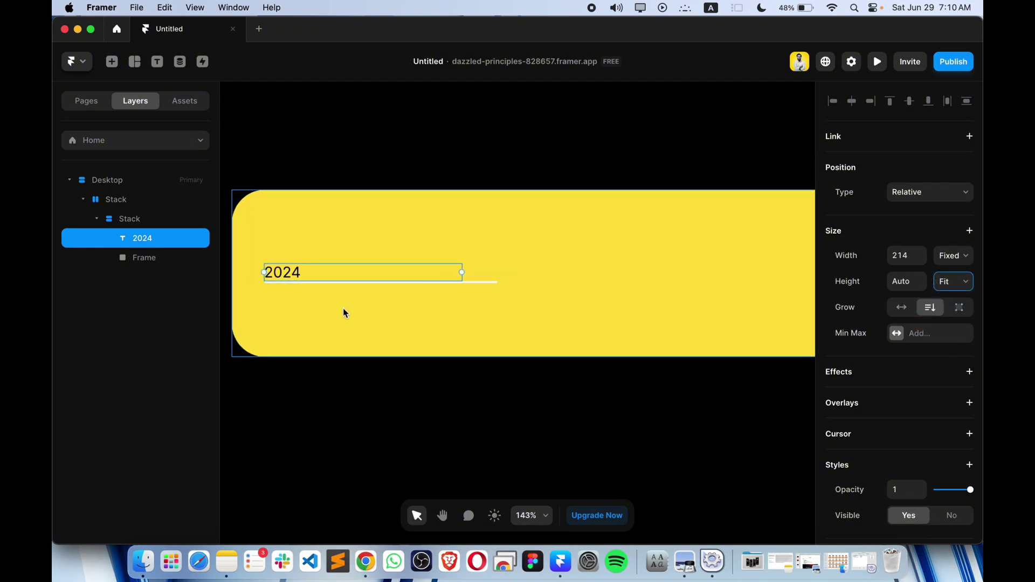
Set the inner card stack's gap between the year and the line to 8.
{"action": "left_click", "coordinate": [150, 224]}
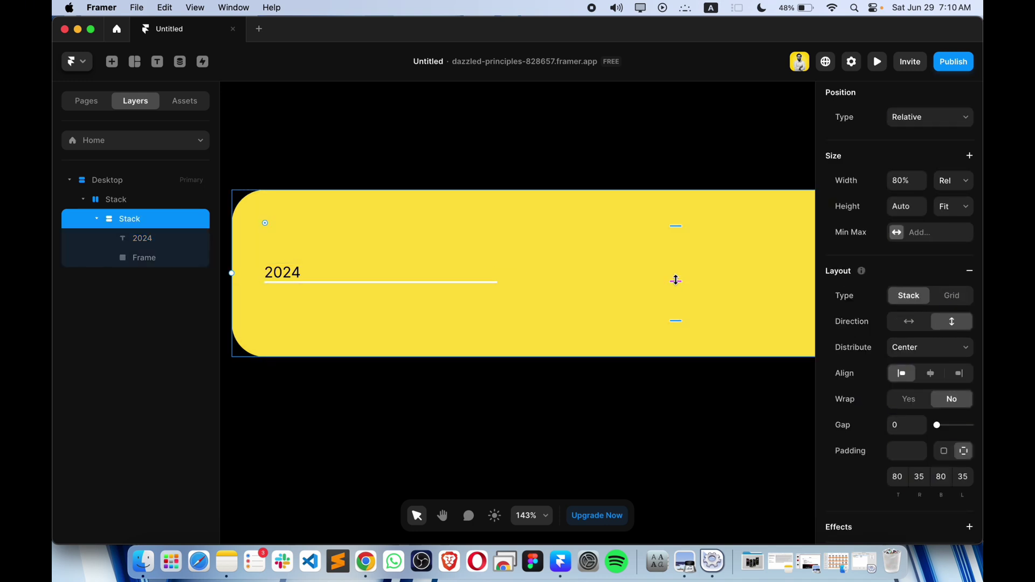
{"action": "left_click_drag", "start_coordinate": [675, 280], "coordinate": [676, 287]}
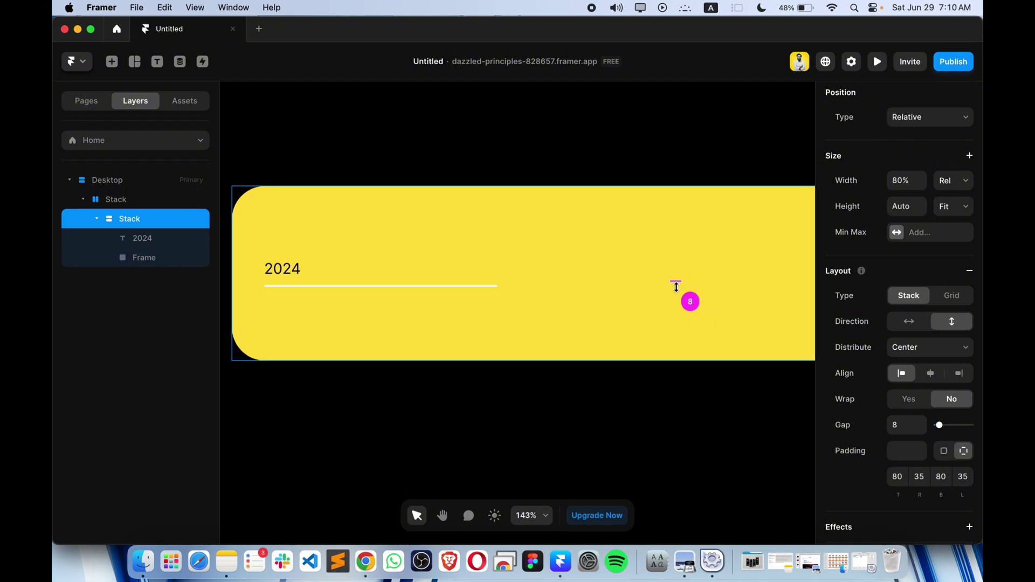
{"action": "left_click", "coordinate": [144, 261]}
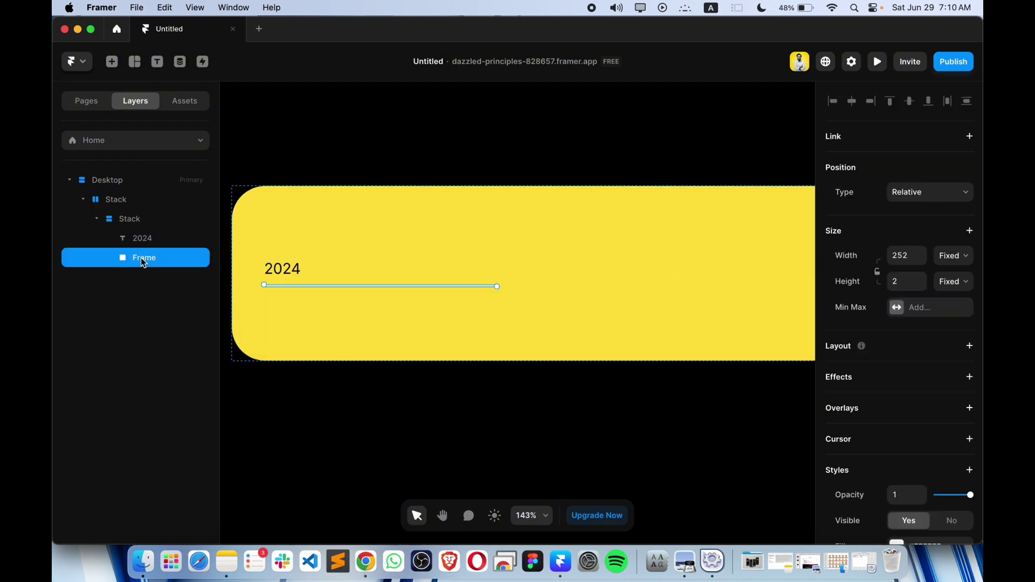
Set the divider line's width to Fill across the card.
{"action": "left_click", "coordinate": [954, 256]}
{"action": "left_click", "coordinate": [953, 284]}
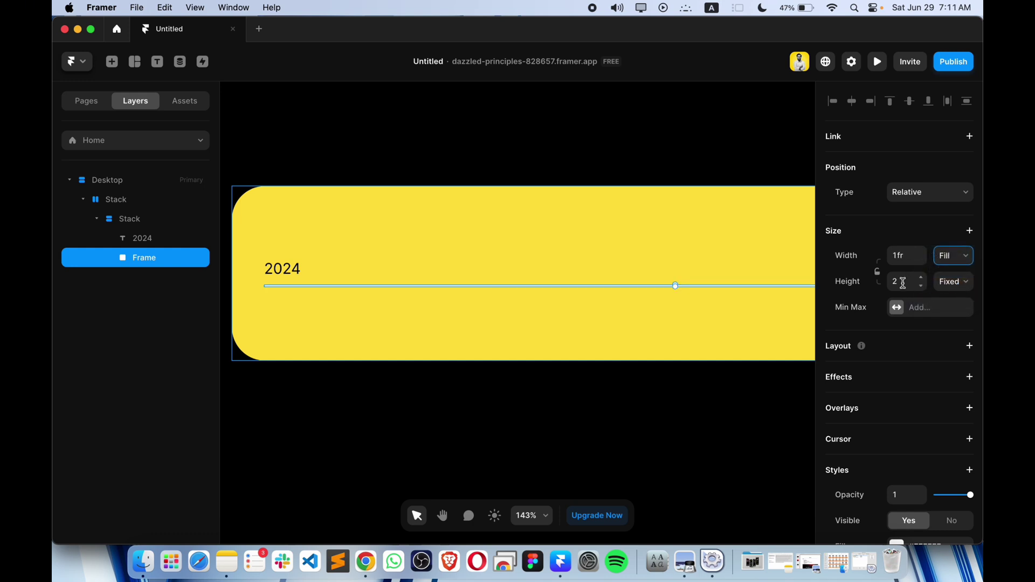
{"action": "scroll", "coordinate": [903, 283], "scroll_direction": "down", "scroll_amount": 6}
Colour the divider line black #000000.
{"action": "left_click", "coordinate": [895, 363]}
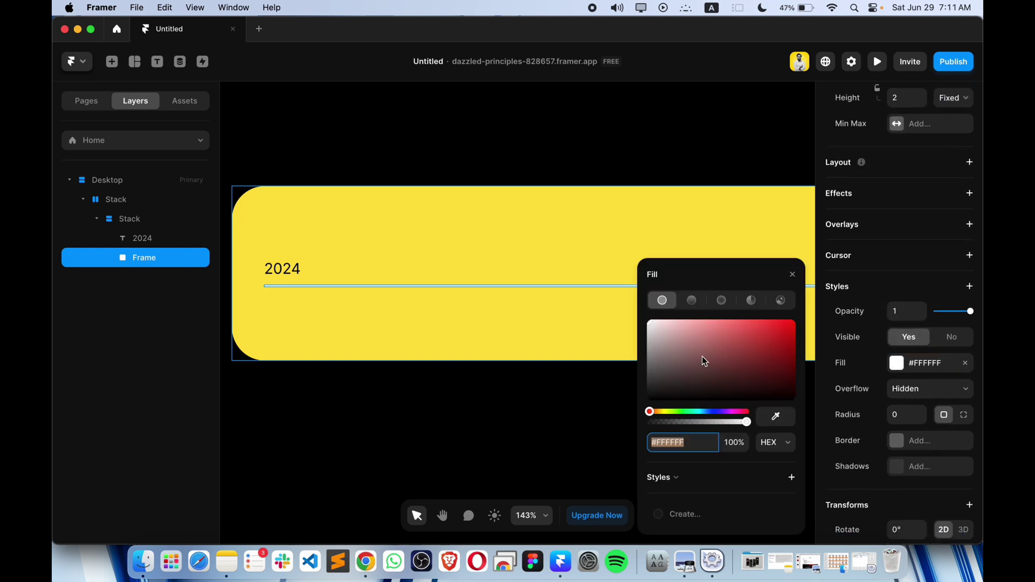
{"action": "left_click_drag", "start_coordinate": [698, 371], "coordinate": [608, 438]}
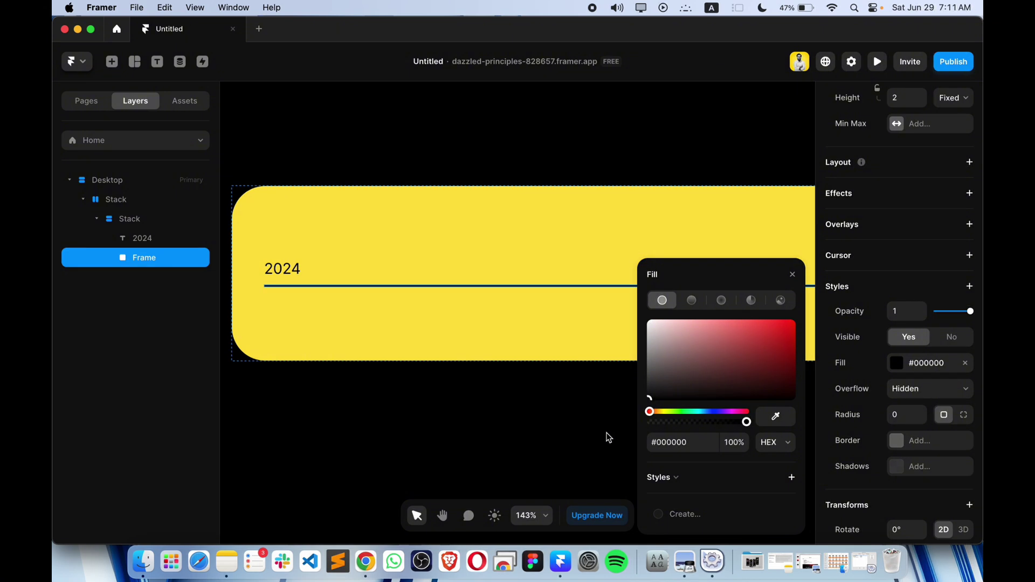
{"action": "scroll", "coordinate": [905, 286], "scroll_direction": "up", "scroll_amount": 6}
{"action": "left_click", "coordinate": [908, 283]}
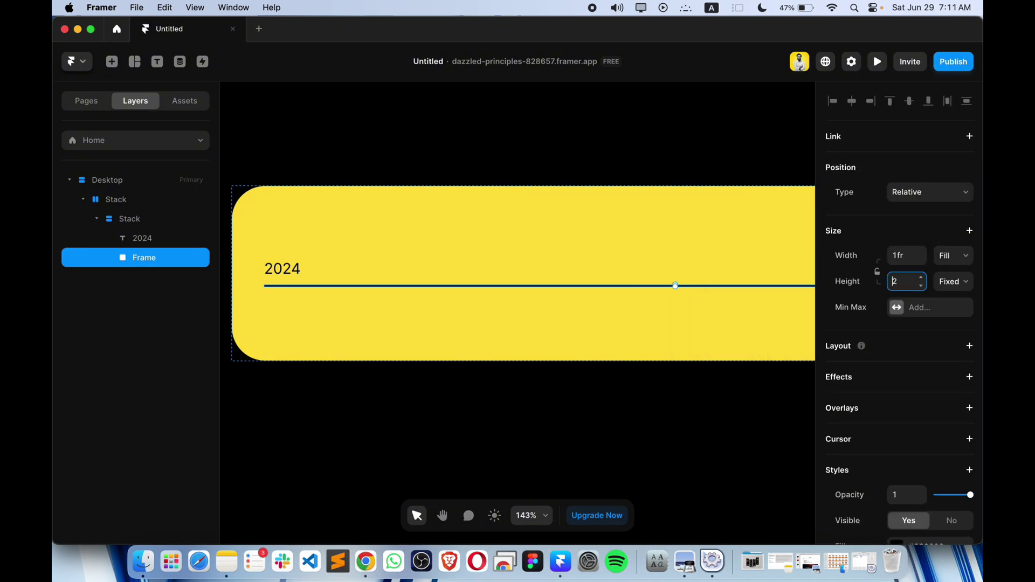
{"action": "key", "text": "Escape"}
{"action": "scroll", "coordinate": [490, 429], "scroll_direction": "down", "scroll_amount": 5}
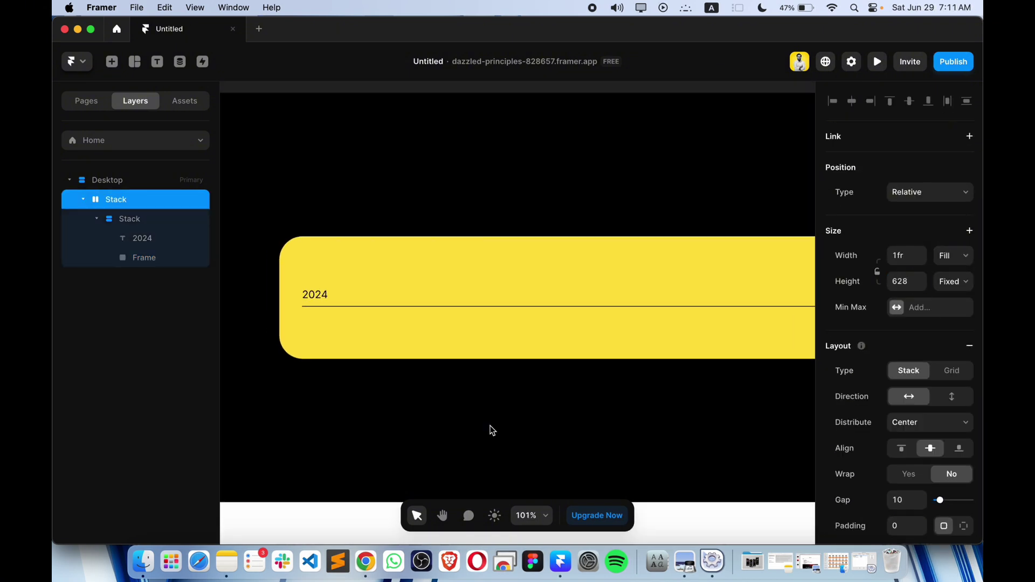
{"action": "left_click", "coordinate": [283, 230]}
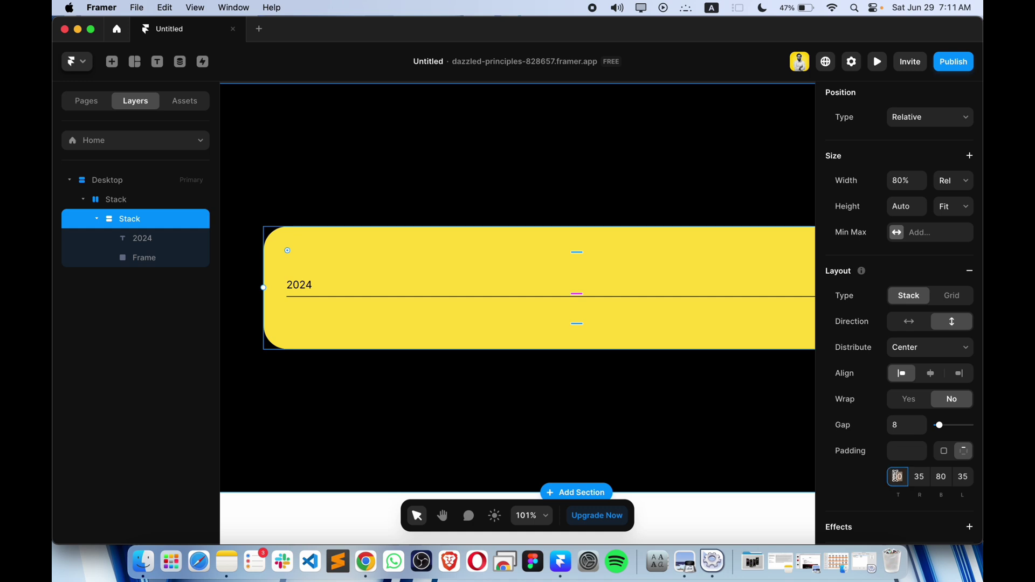
Set the inner Stack's top and bottom padding to 50.
{"action": "key", "text": "Return"}
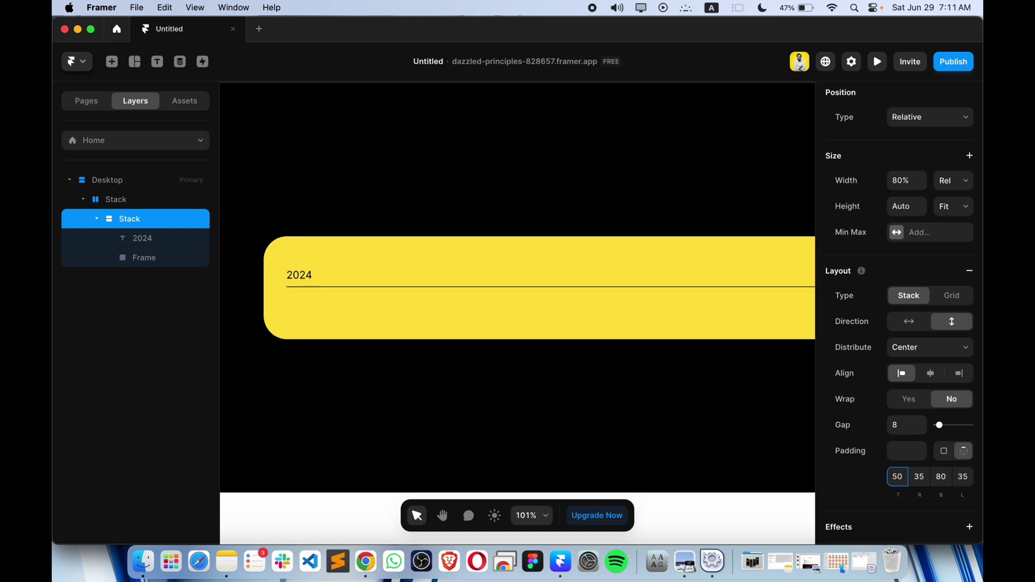
{"action": "type", "text": "50"}
{"action": "key", "text": "Return"}
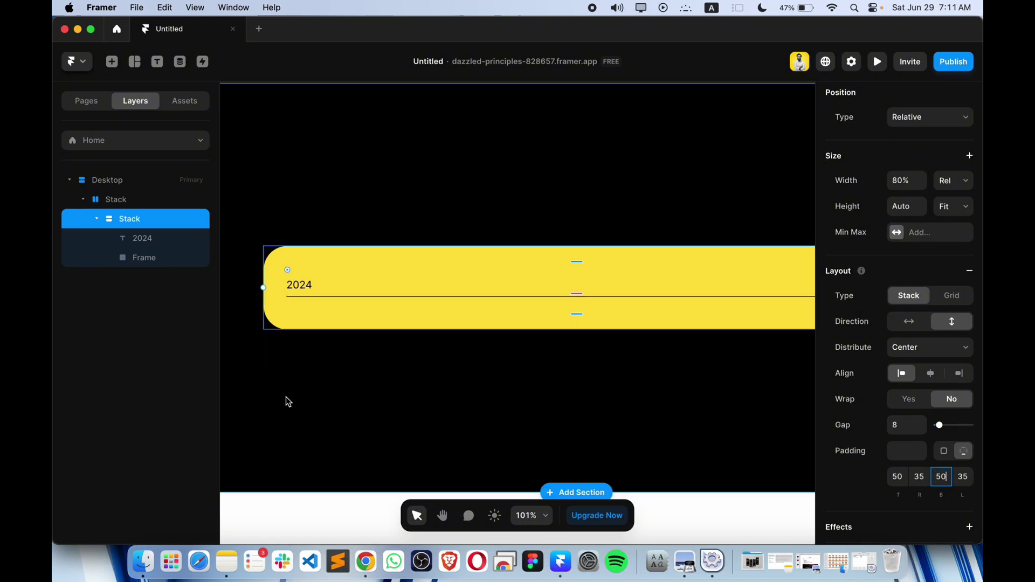
{"action": "left_click", "coordinate": [305, 395]}
Compare the card with the reference site in Chrome, then return to Framer.
{"action": "key", "text": "ctrl+Up"}
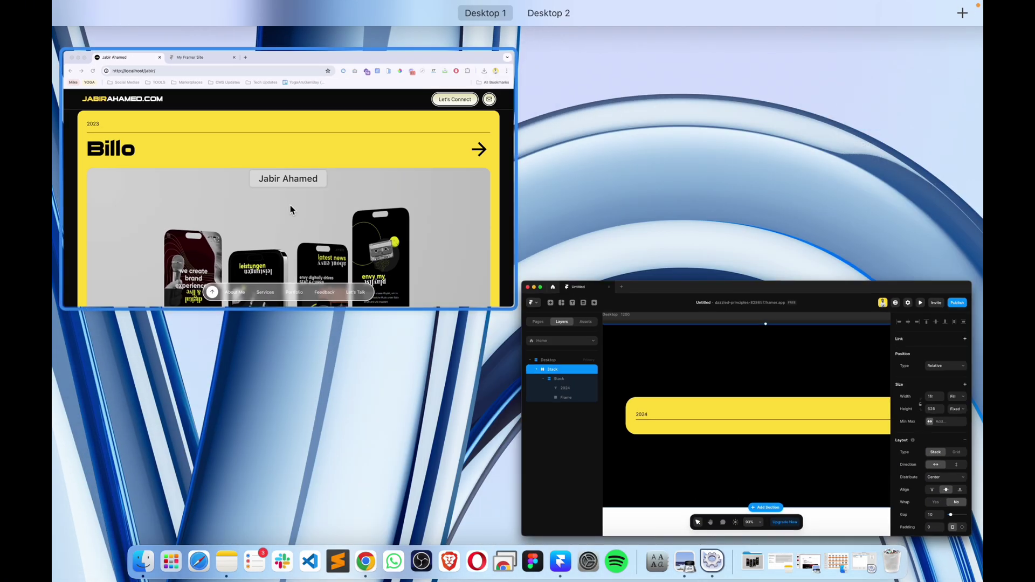
{"action": "left_click", "coordinate": [290, 205]}
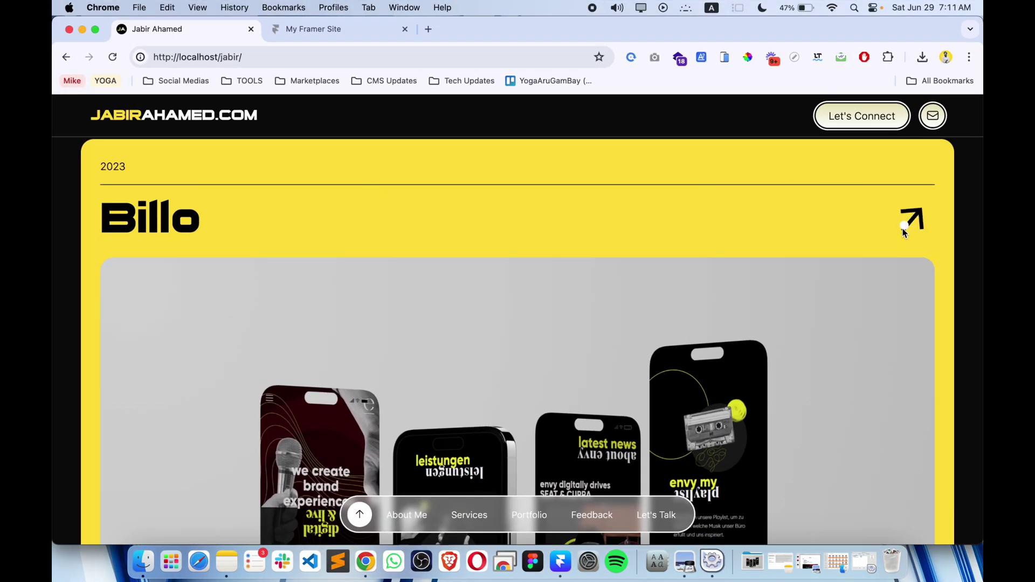
{"action": "key", "text": "ctrl+Up"}
{"action": "left_click", "coordinate": [268, 211]}
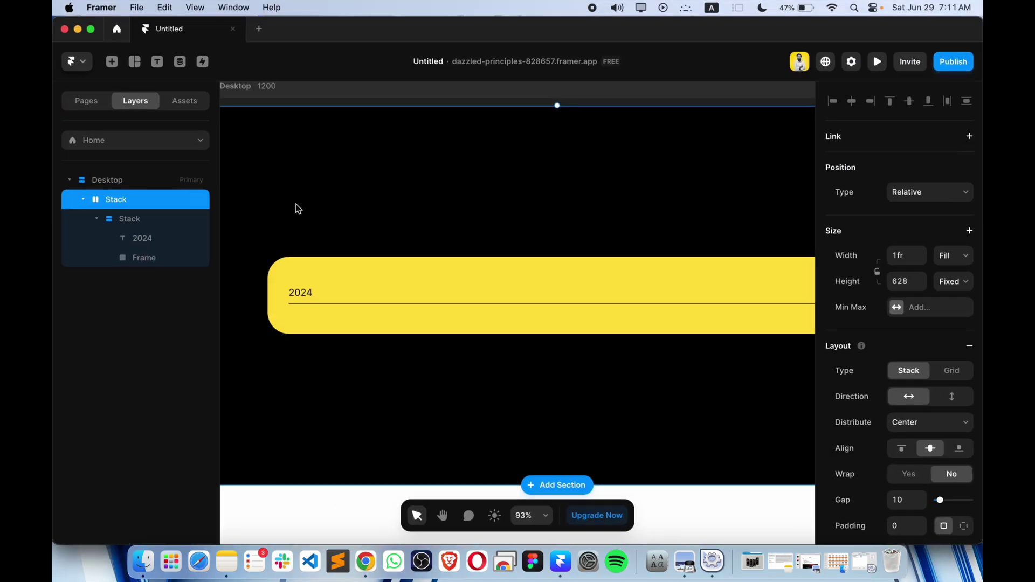
Draw a frame below the divider, make it a full-width Stack, and remove its fill.
{"action": "scroll", "coordinate": [280, 188], "scroll_direction": "left", "scroll_amount": 6}
{"action": "left_click", "coordinate": [318, 213]}
{"action": "key", "text": "f"}
{"action": "mouse_move", "coordinate": [296, 215]}
{"action": "left_mouse_down"}
{"action": "mouse_move", "coordinate": [408, 243]}
{"action": "mouse_move", "coordinate": [549, 240]}
{"action": "mouse_move", "coordinate": [712, 308]}
{"action": "left_mouse_up"}
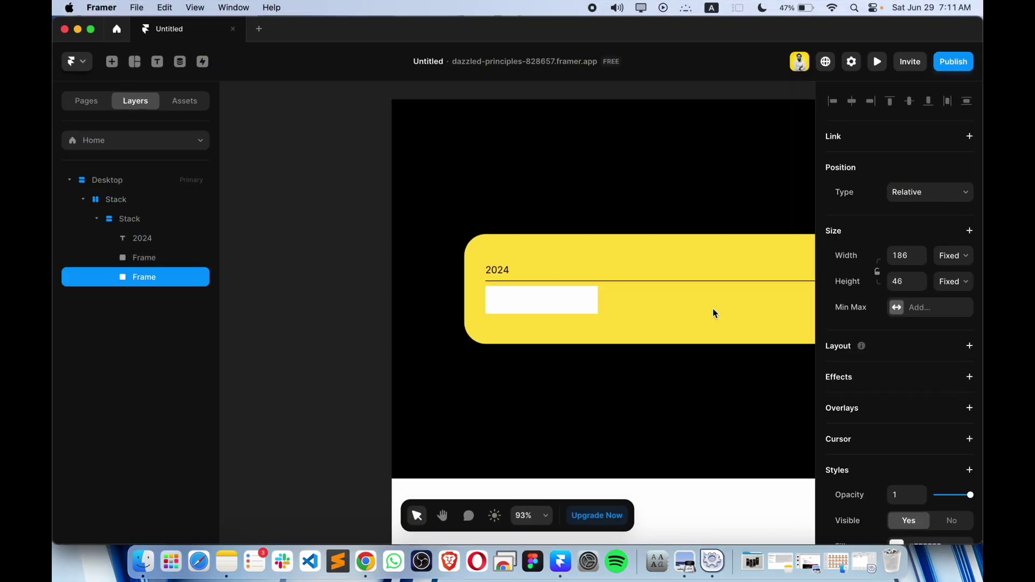
{"action": "scroll", "coordinate": [713, 308], "scroll_direction": "right", "scroll_amount": 5}
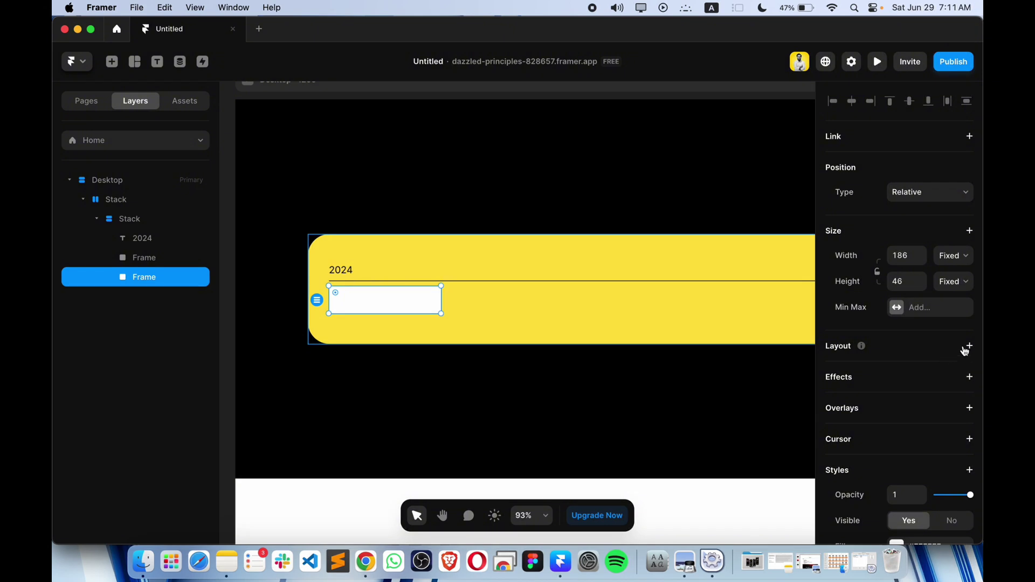
{"action": "left_click", "coordinate": [969, 347]}
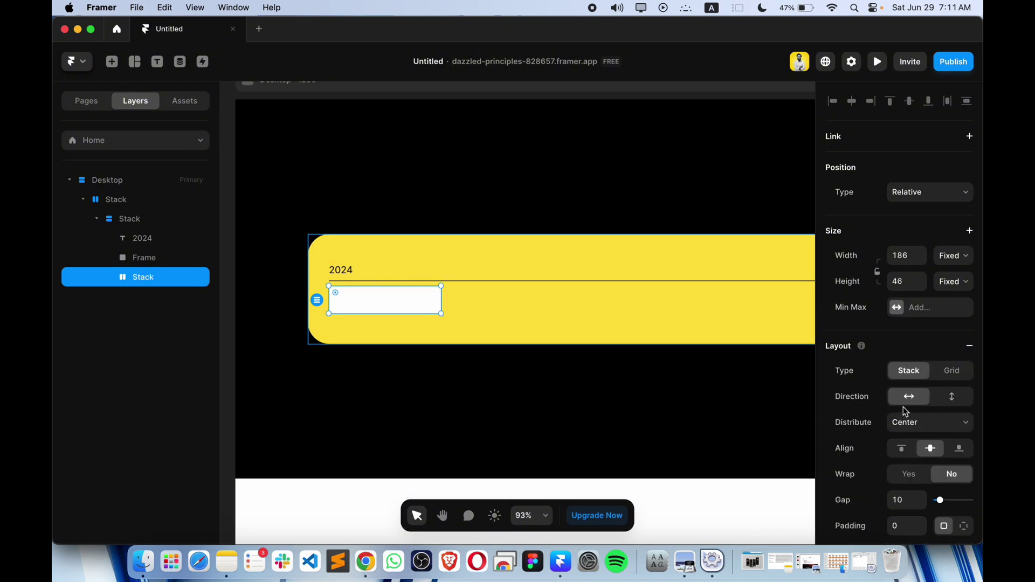
{"action": "left_click", "coordinate": [958, 262]}
{"action": "left_click", "coordinate": [943, 282]}
{"action": "scroll", "coordinate": [871, 370], "scroll_direction": "down", "scroll_amount": 5}
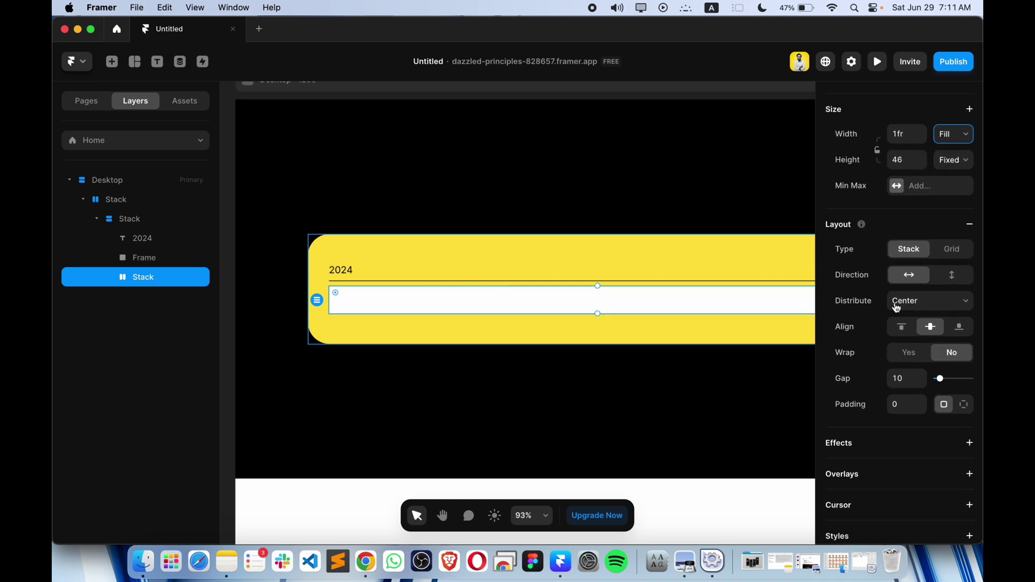
{"action": "scroll", "coordinate": [926, 254], "scroll_direction": "down", "scroll_amount": 4}
{"action": "scroll", "coordinate": [958, 251], "scroll_direction": "down", "scroll_amount": 5}
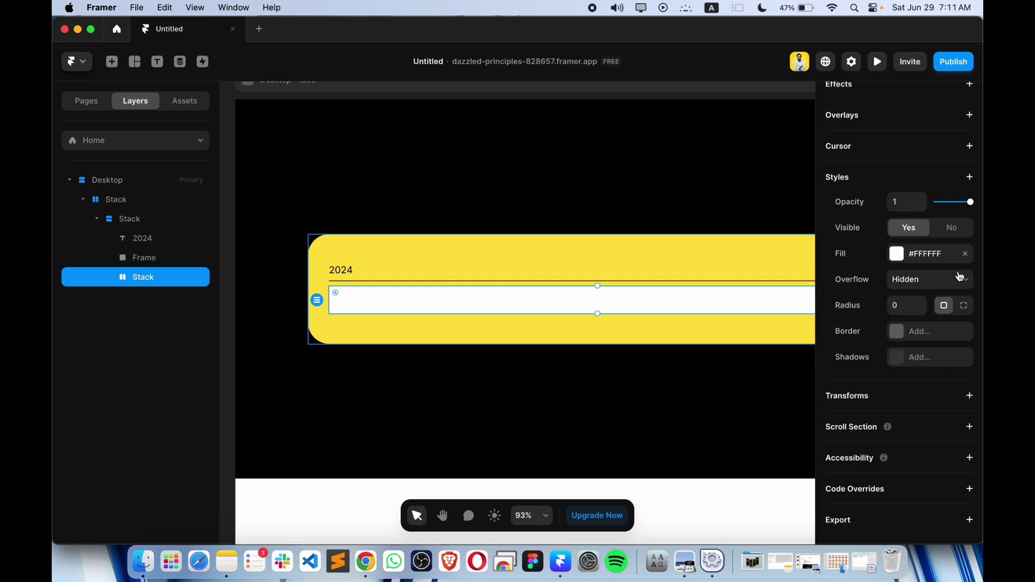
{"action": "left_click", "coordinate": [965, 261]}
Paste a copy of the 2024 text into the new row stack.
{"action": "left_click", "coordinate": [338, 272]}
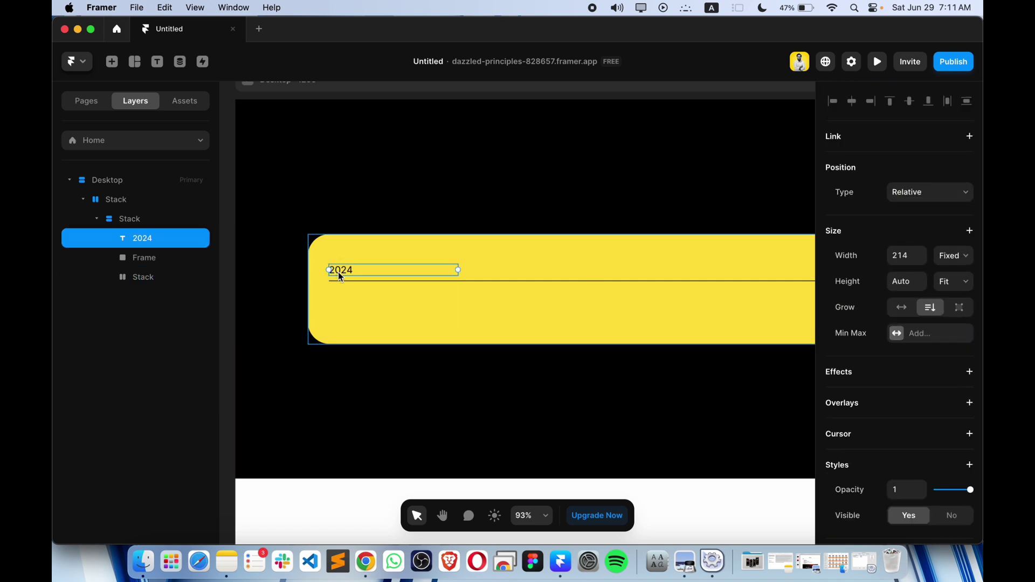
{"action": "left_click", "coordinate": [379, 306]}
{"action": "key", "text": "super+v"}
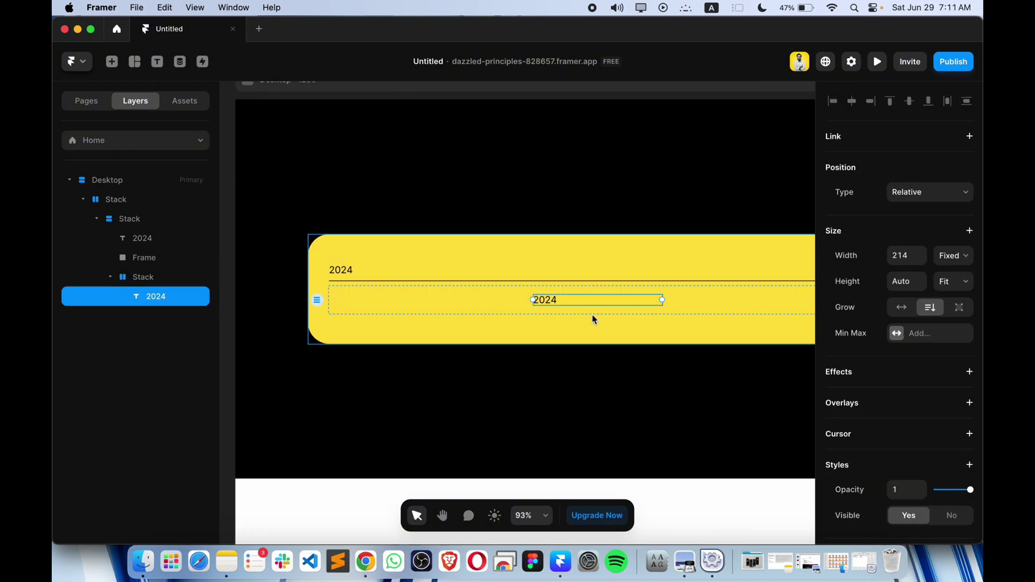
Wrap the copied 2024 text in its own stack and duplicate that stack.
{"action": "scroll", "coordinate": [438, 295], "scroll_direction": "right", "scroll_amount": 3}
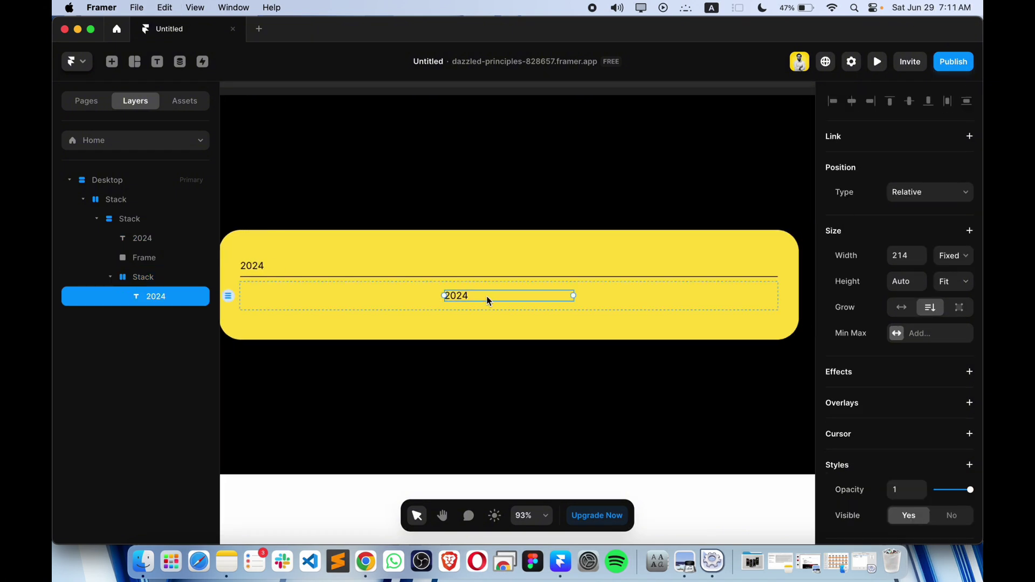
{"action": "scroll", "coordinate": [432, 286], "scroll_direction": "left", "scroll_amount": 5}
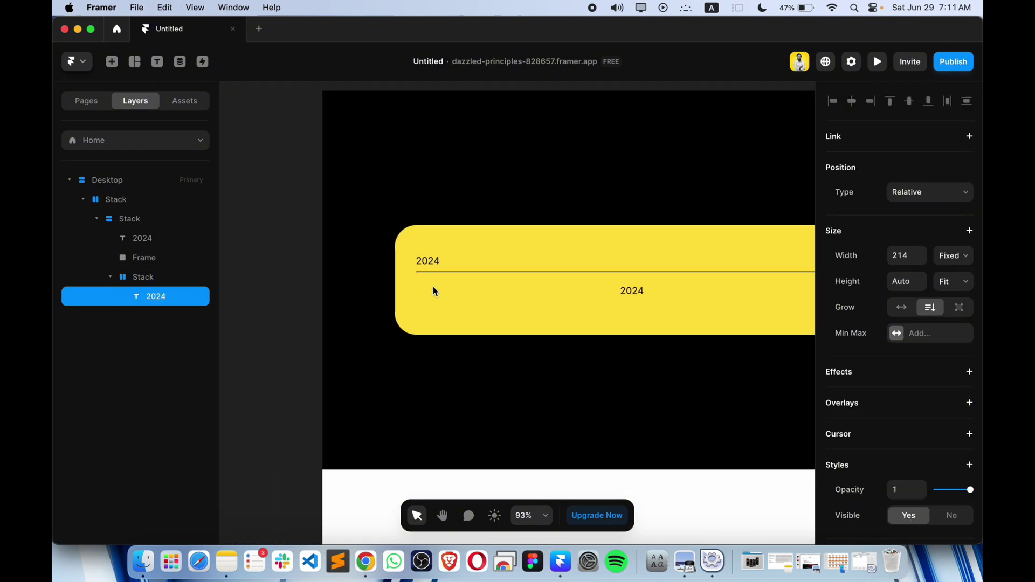
{"action": "scroll", "coordinate": [334, 277], "scroll_direction": "left", "scroll_amount": 3}
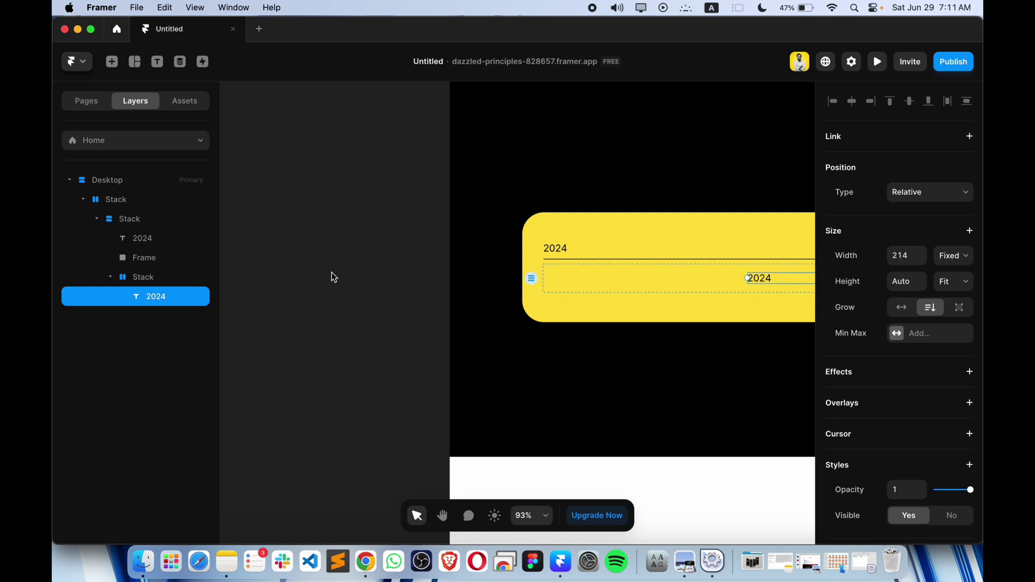
{"action": "right_click", "coordinate": [170, 294]}
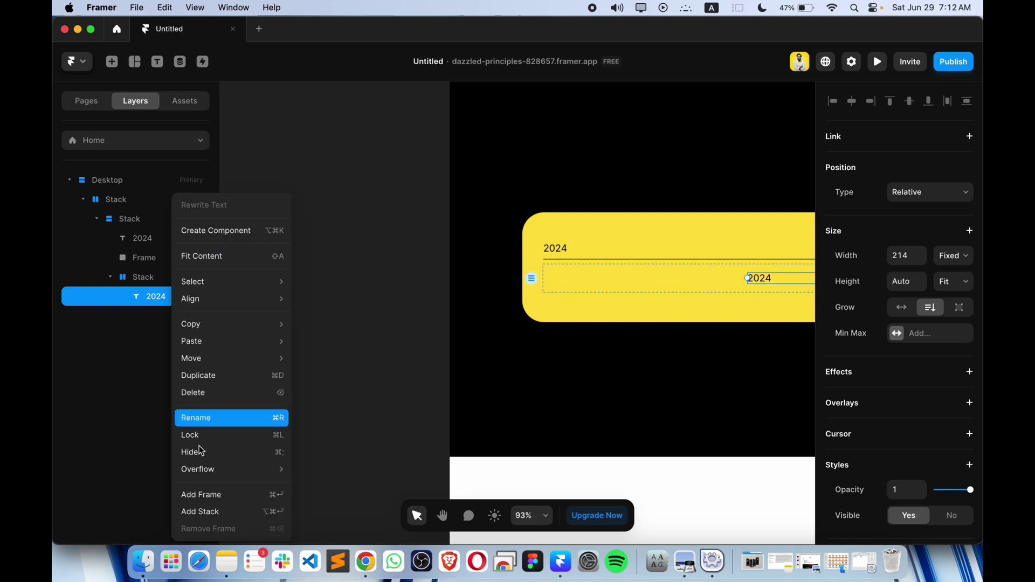
{"action": "left_click", "coordinate": [198, 512]}
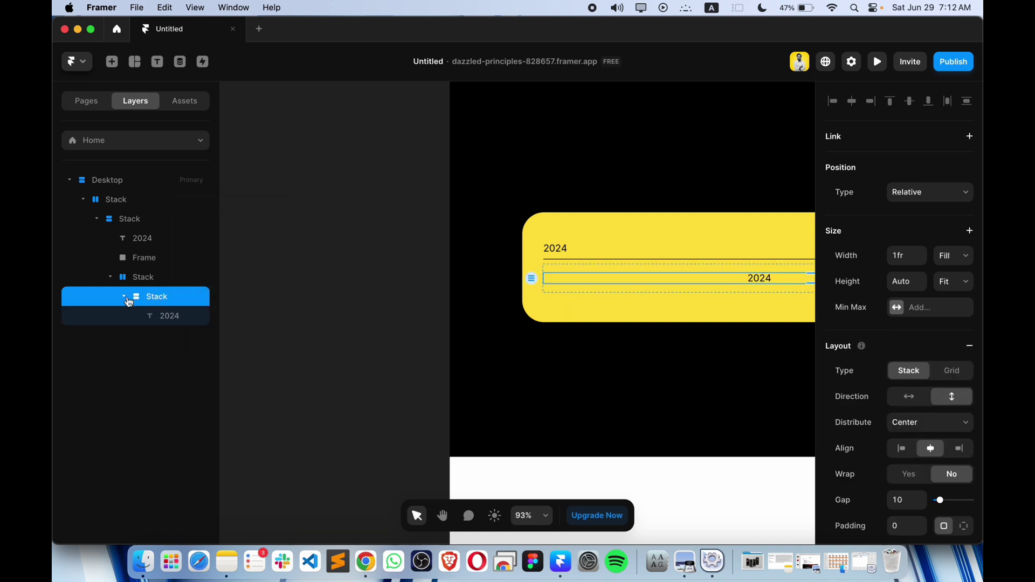
{"action": "key", "text": "super+d"}
{"action": "scroll", "coordinate": [294, 316], "scroll_direction": "right", "scroll_amount": 1}
{"action": "scroll", "coordinate": [294, 316], "scroll_direction": "right", "scroll_amount": 10}
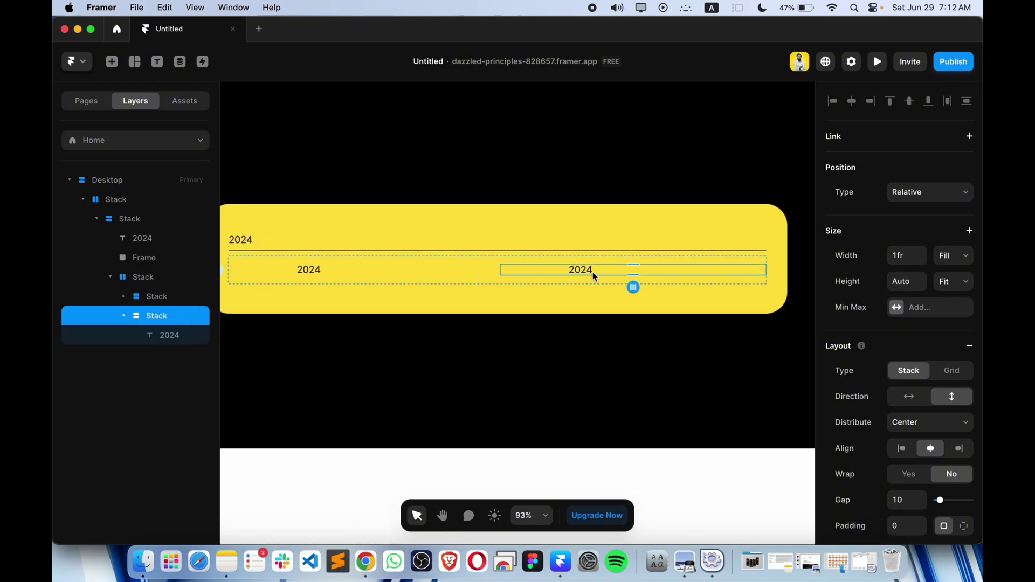
Set the left 2024 text's width to Fill so it stretches across its row.
{"action": "left_click", "coordinate": [124, 296]}
{"action": "left_click", "coordinate": [154, 315]}
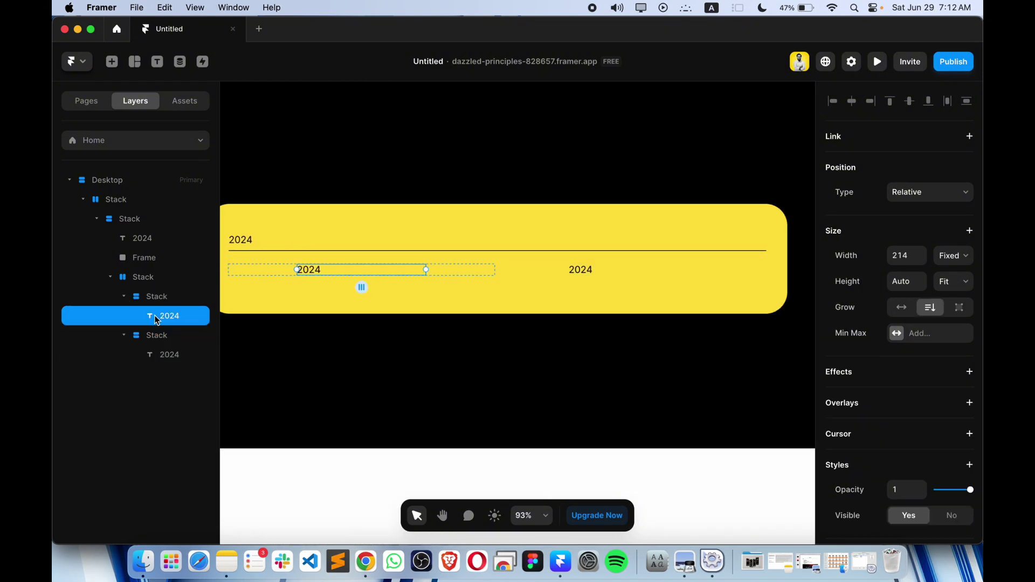
{"action": "scroll", "coordinate": [342, 270], "scroll_direction": "up", "scroll_amount": 5}
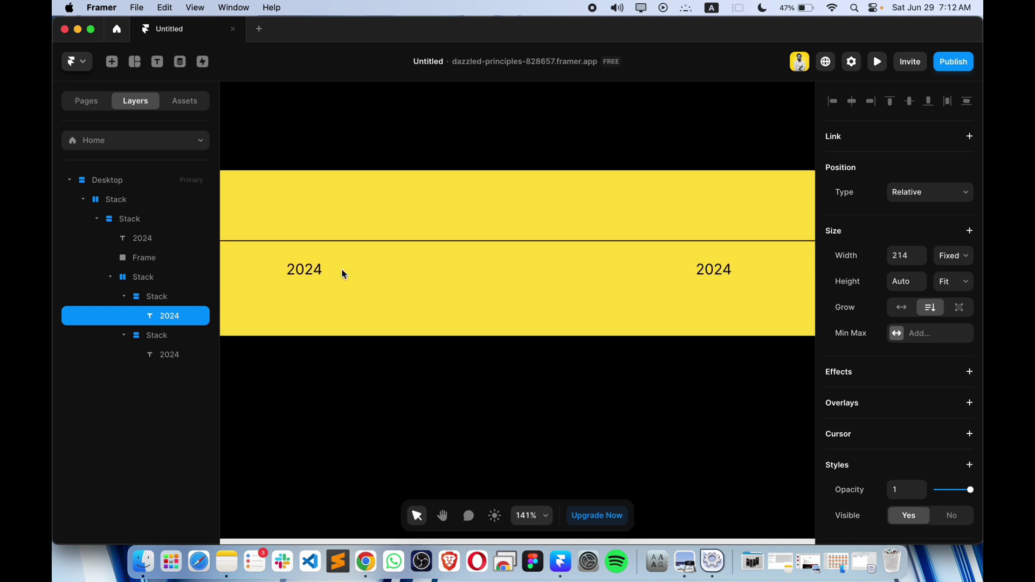
{"action": "scroll", "coordinate": [341, 274], "scroll_direction": "left", "scroll_amount": 3}
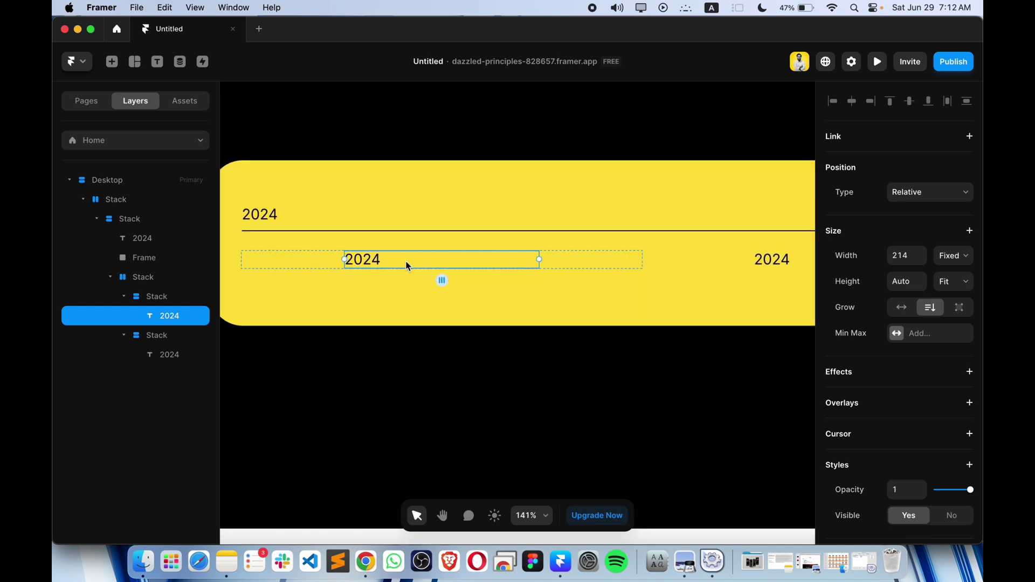
{"action": "left_click", "coordinate": [958, 256]}
{"action": "left_click", "coordinate": [951, 282]}
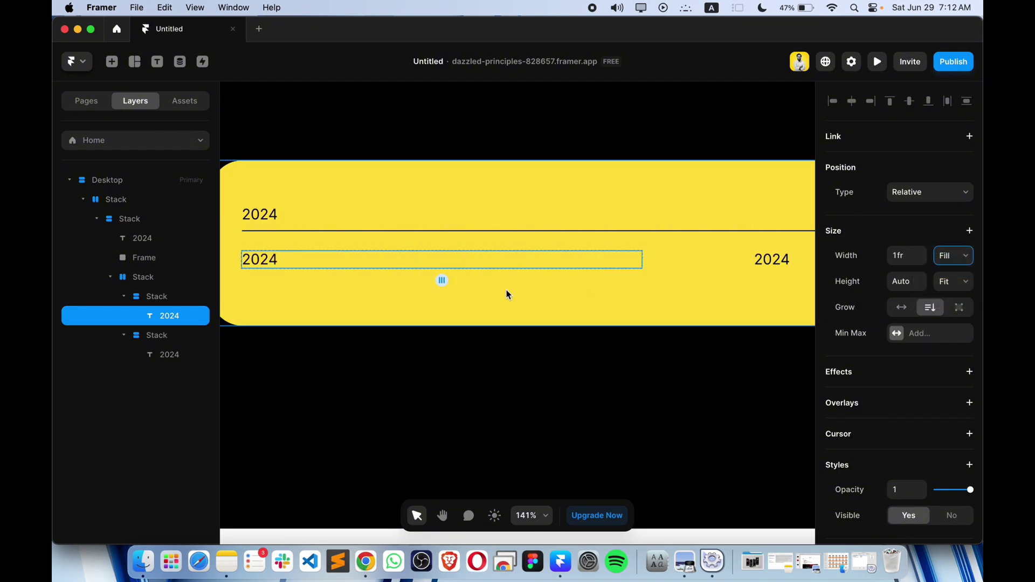
{"action": "scroll", "coordinate": [432, 273], "scroll_direction": "left", "scroll_amount": 3}
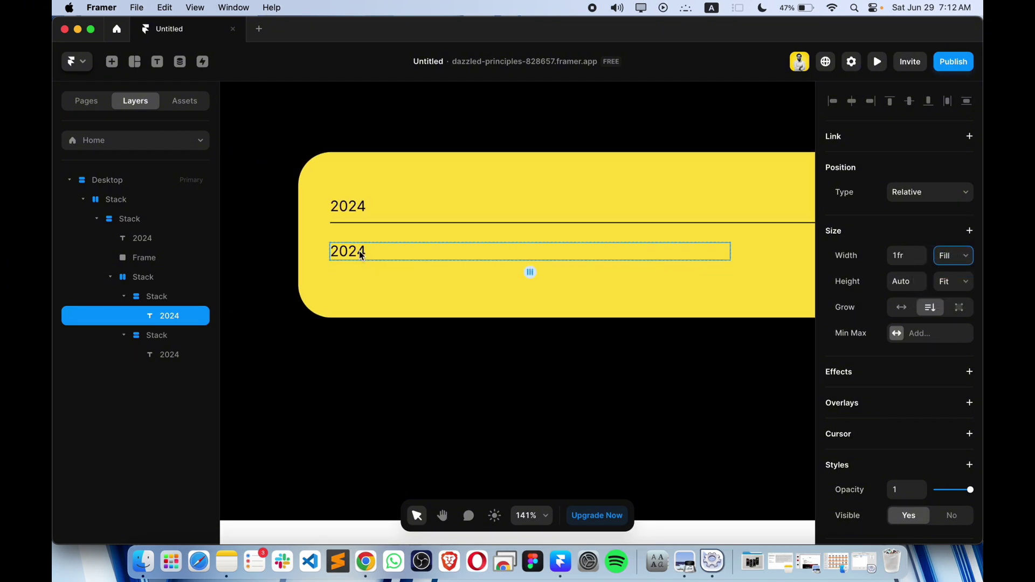
{"action": "scroll", "coordinate": [911, 302], "scroll_direction": "down", "scroll_amount": 10}
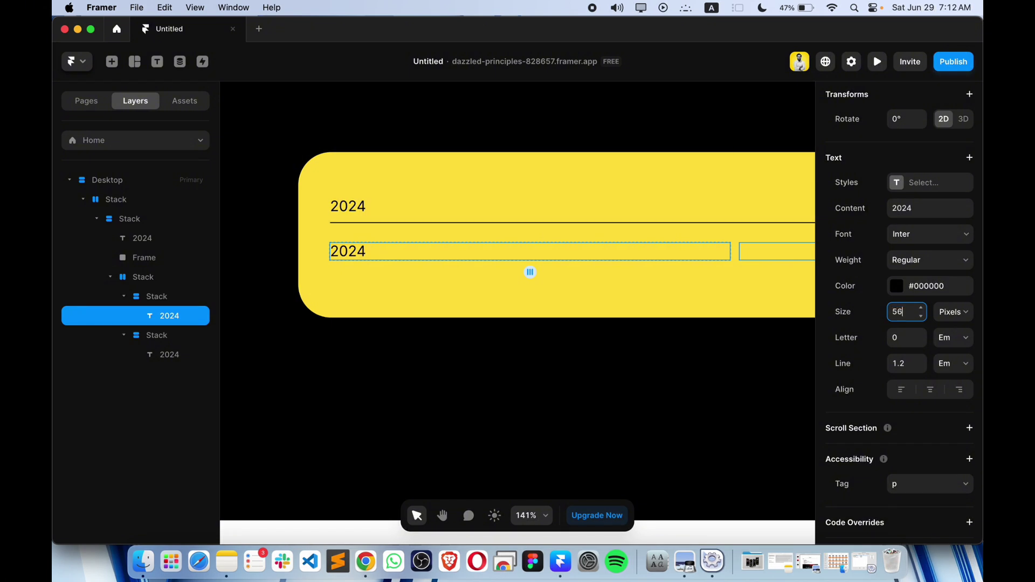
Apply the 56 px size and set the 2024 heading's font to Poppins.
{"action": "key", "text": "Return"}
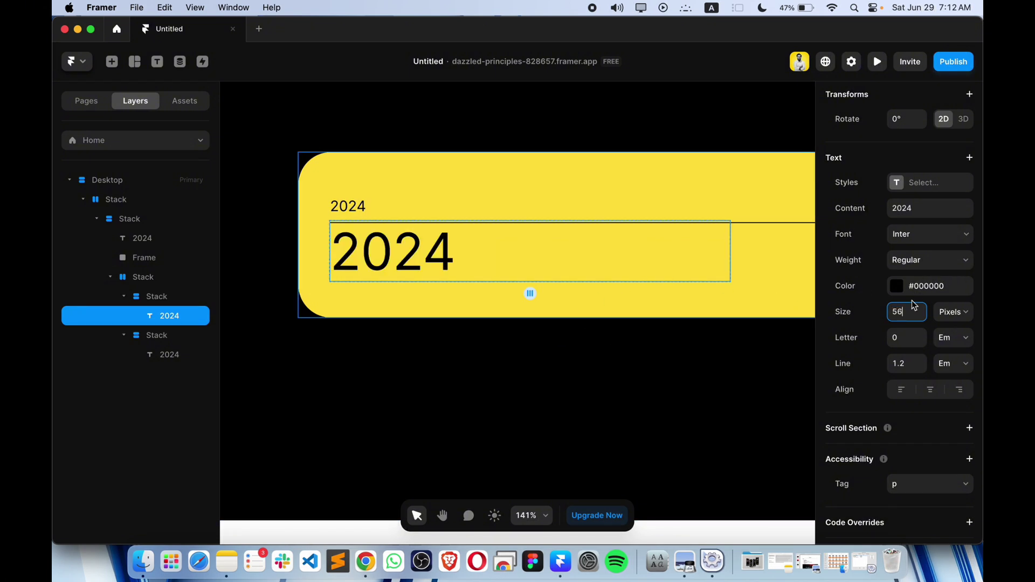
{"action": "left_click", "coordinate": [903, 186]}
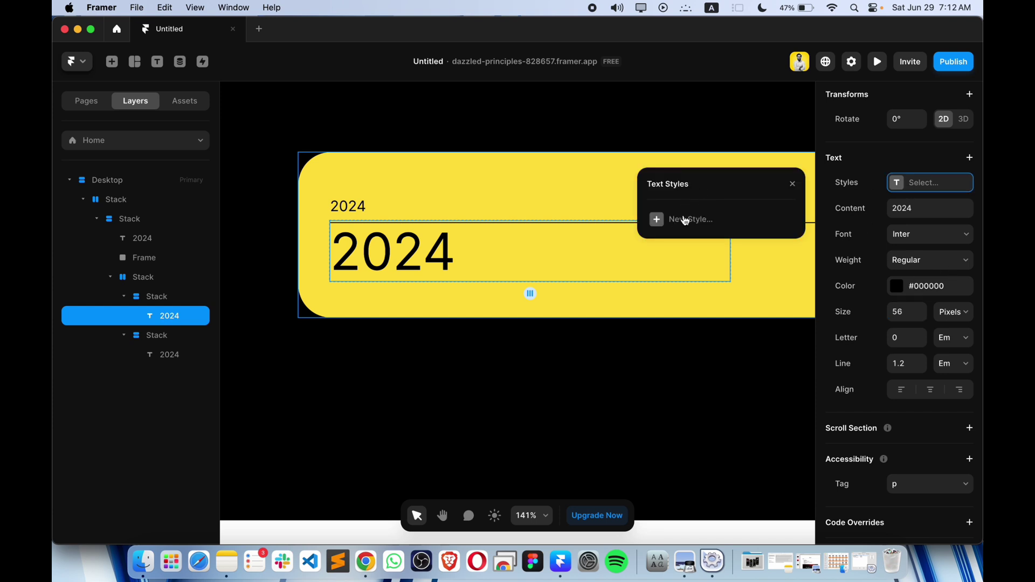
{"action": "left_click", "coordinate": [924, 234]}
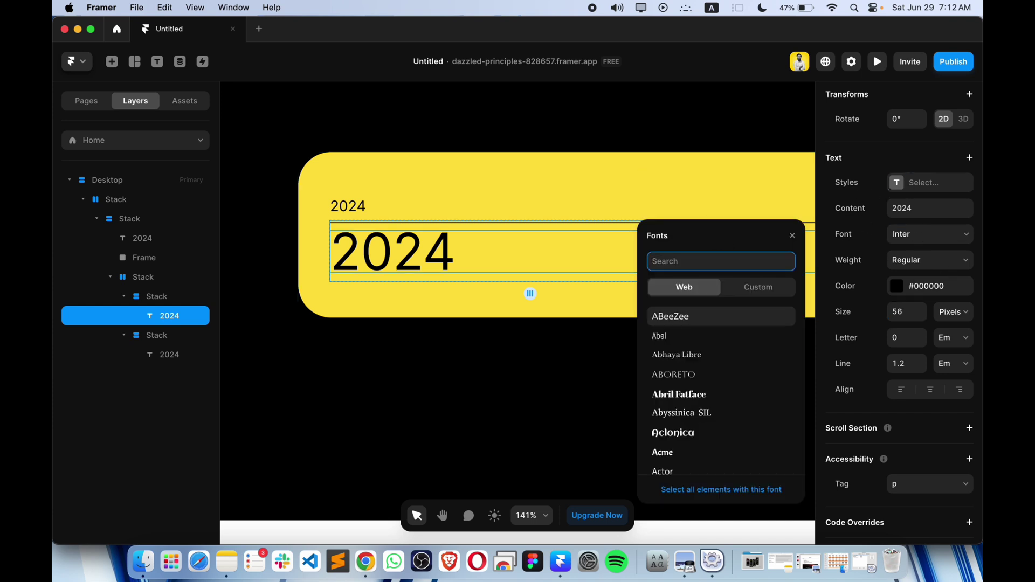
{"action": "type", "text": "popp"}
{"action": "key", "text": "Return"}
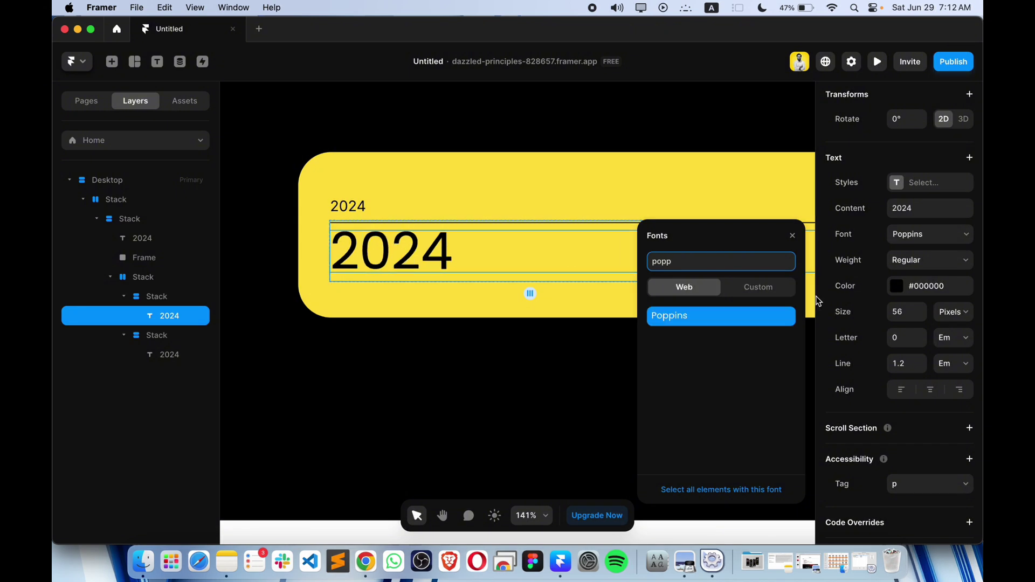
{"action": "left_click", "coordinate": [760, 287]}
{"action": "left_click", "coordinate": [683, 287]}
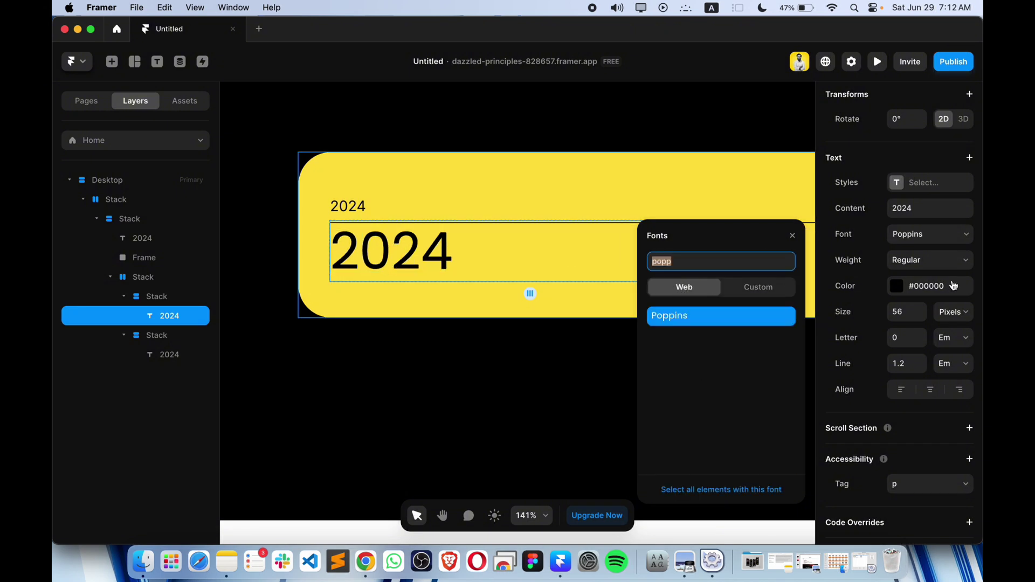
{"action": "left_click", "coordinate": [870, 242]}
Set the heading's weight to Bold, then select the small right-hand 2024 text.
{"action": "left_click", "coordinate": [898, 261]}
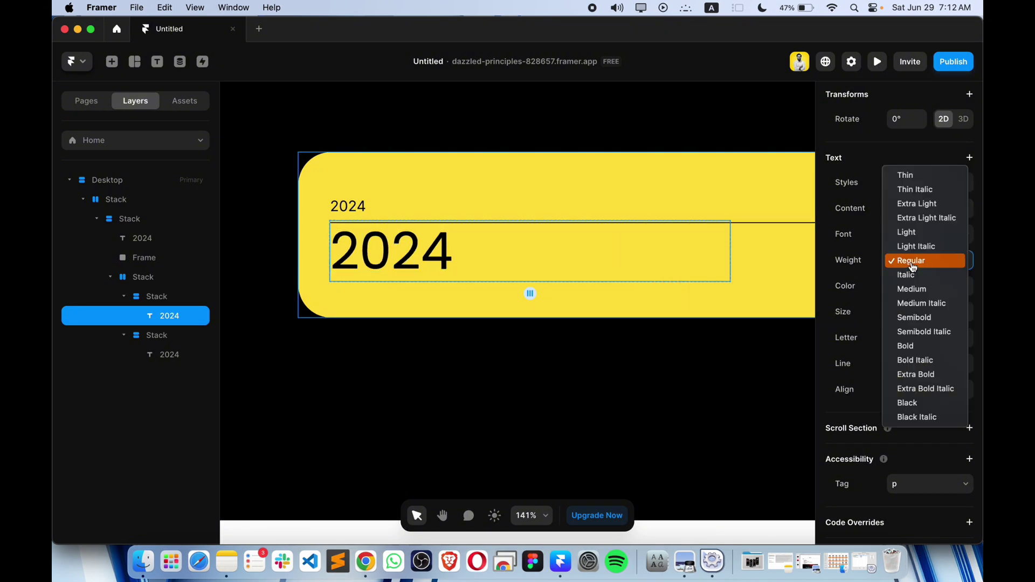
{"action": "left_click", "coordinate": [917, 346]}
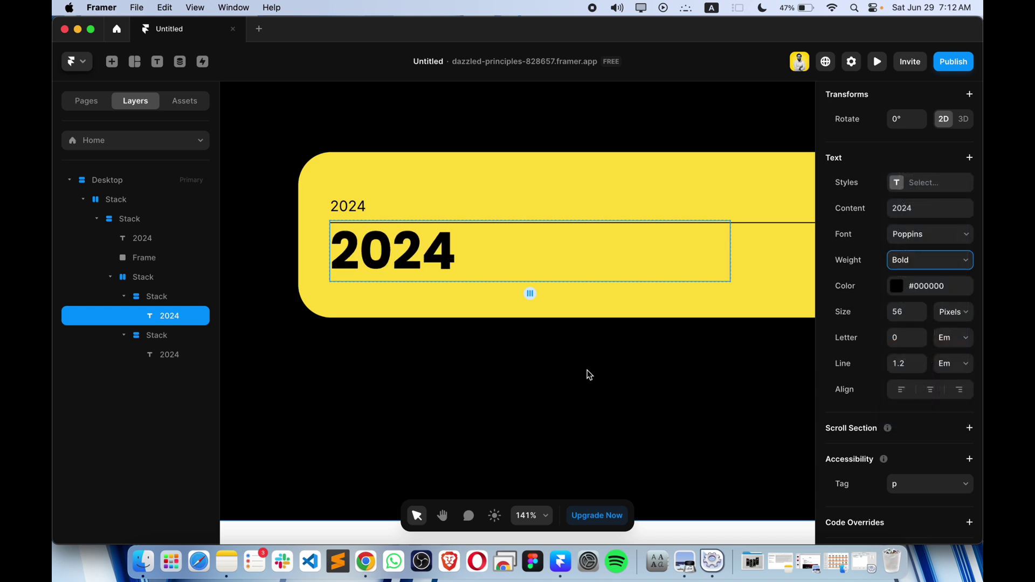
{"action": "scroll", "coordinate": [591, 364], "scroll_direction": "down", "scroll_amount": 3}
{"action": "scroll", "coordinate": [587, 374], "scroll_direction": "right", "scroll_amount": 3}
{"action": "left_click", "coordinate": [606, 280]}
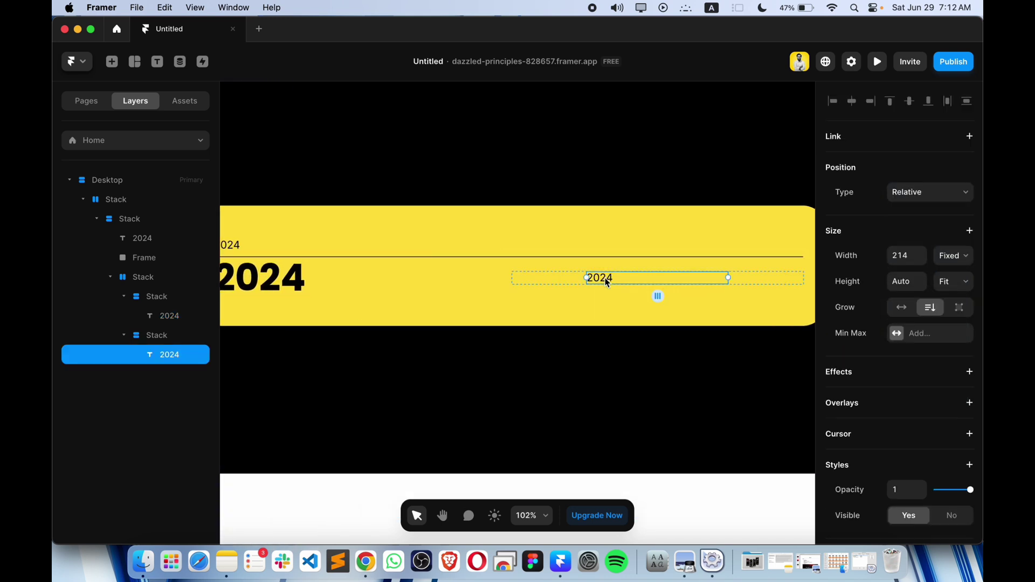
Replace the small 2024 with a 40-pixel Hero icon aligned to the row's right end.
{"action": "key", "text": "Delete"}
{"action": "left_click", "coordinate": [582, 281]}
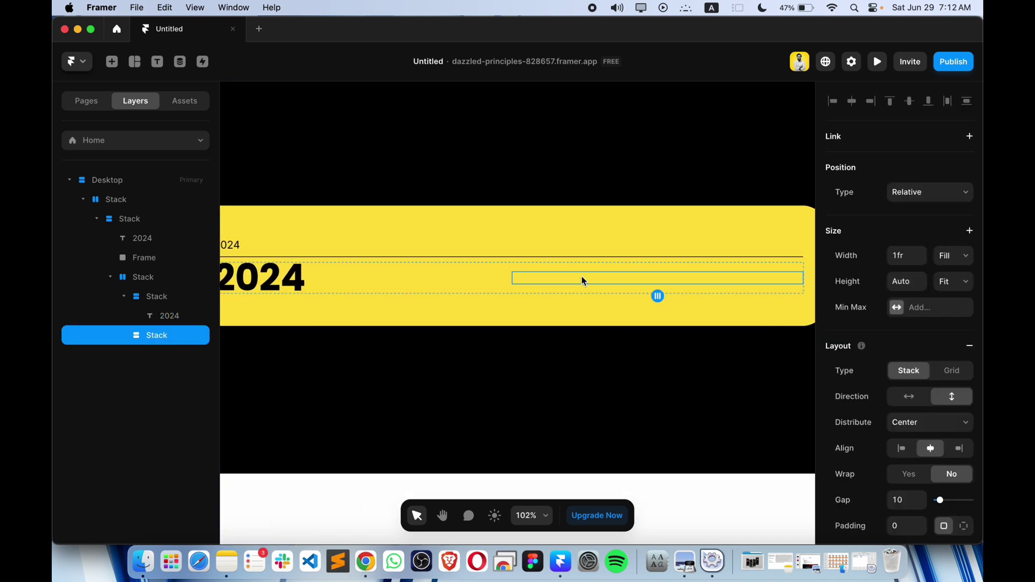
{"action": "left_click", "coordinate": [111, 62]}
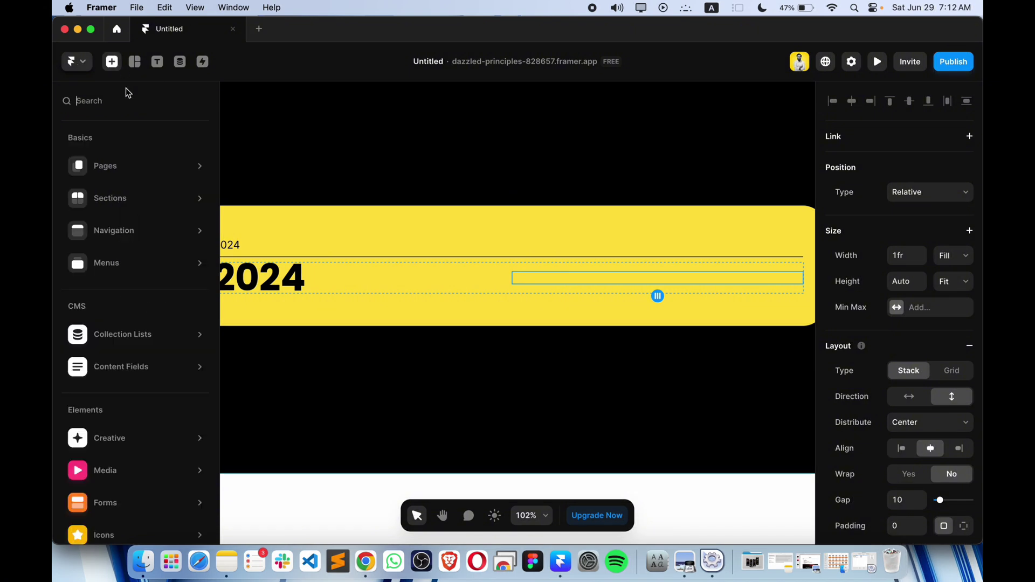
{"action": "type", "text": "hero"}
{"action": "left_click_drag", "start_coordinate": [130, 183], "coordinate": [700, 276]}
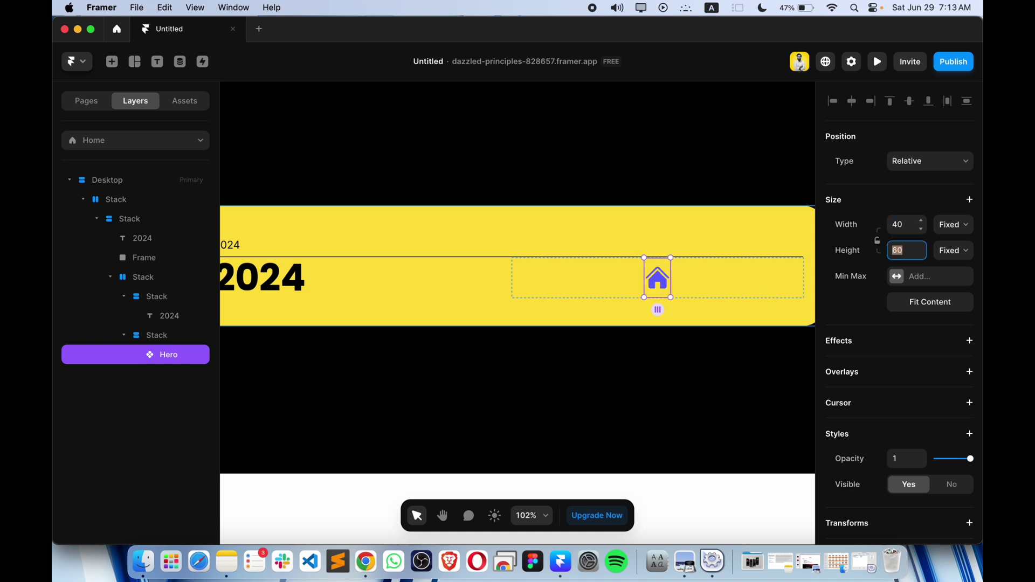
{"action": "key", "text": "Return"}
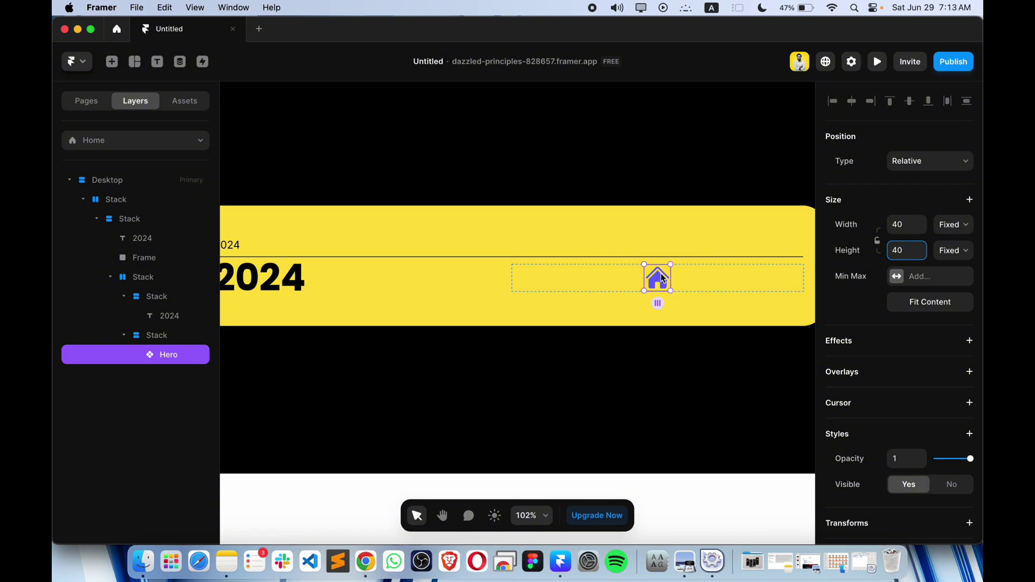
{"action": "left_click", "coordinate": [599, 277]}
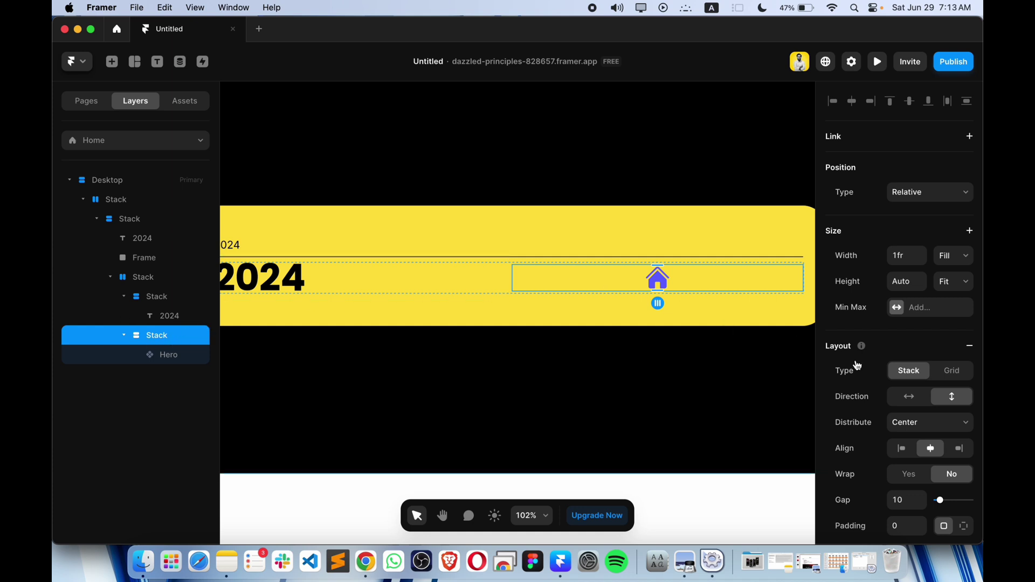
{"action": "left_click", "coordinate": [960, 448]}
{"action": "scroll", "coordinate": [541, 341], "scroll_direction": "right", "scroll_amount": 4}
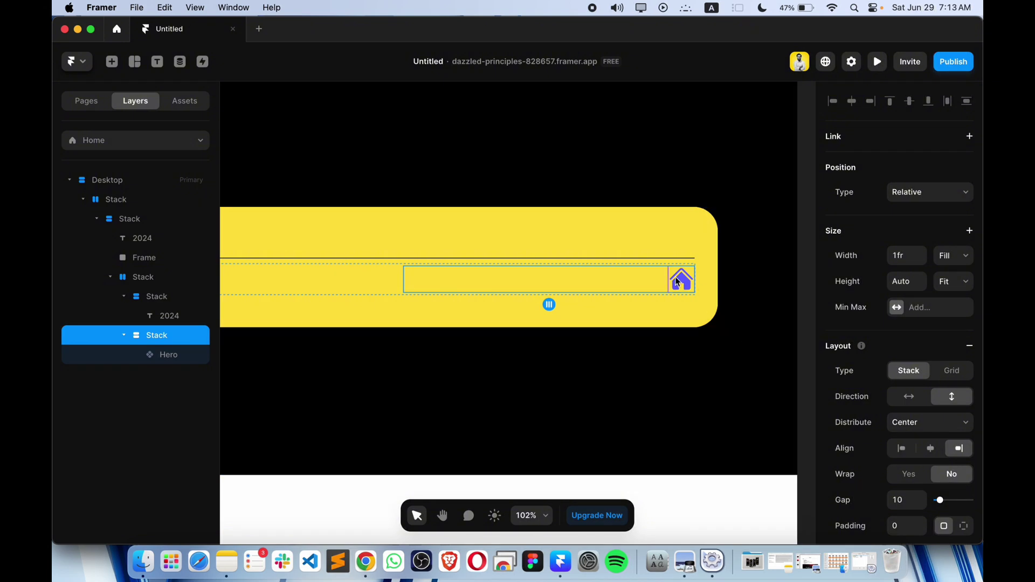
Colour the Hero icon black and change it to the 'arrow right' icon.
{"action": "left_click", "coordinate": [157, 356]}
{"action": "scroll", "coordinate": [904, 373], "scroll_direction": "down", "scroll_amount": 5}
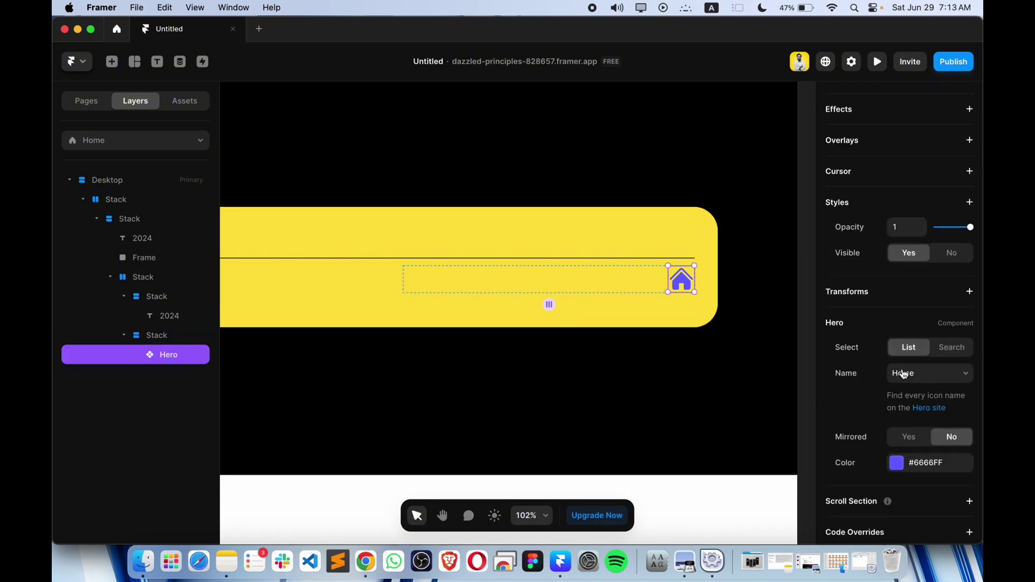
{"action": "scroll", "coordinate": [903, 373], "scroll_direction": "down", "scroll_amount": 2}
{"action": "left_click", "coordinate": [896, 419]}
{"action": "left_click_drag", "start_coordinate": [703, 378], "coordinate": [629, 457]}
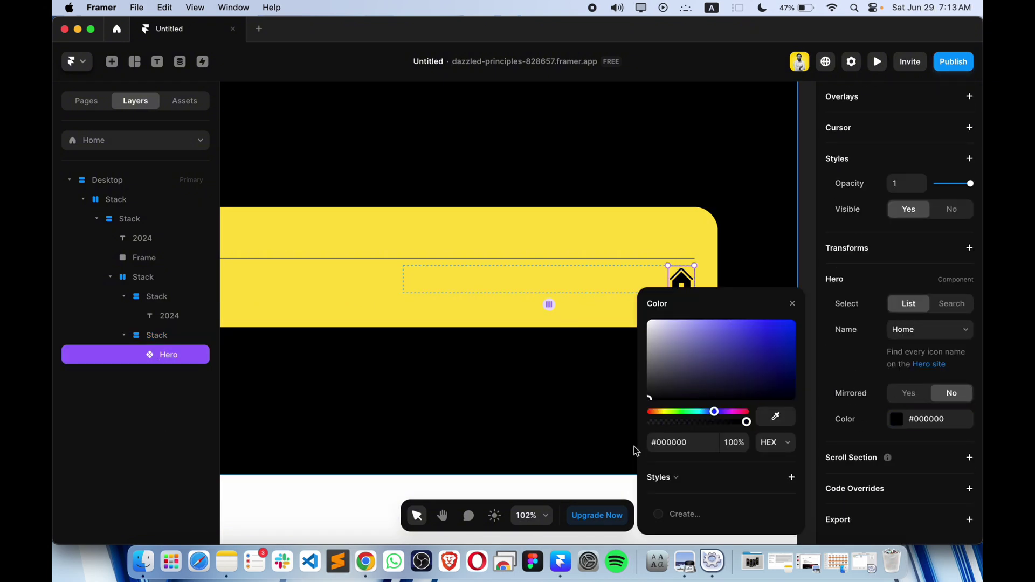
{"action": "left_click", "coordinate": [938, 302]}
{"action": "type", "text": "arrow right"}
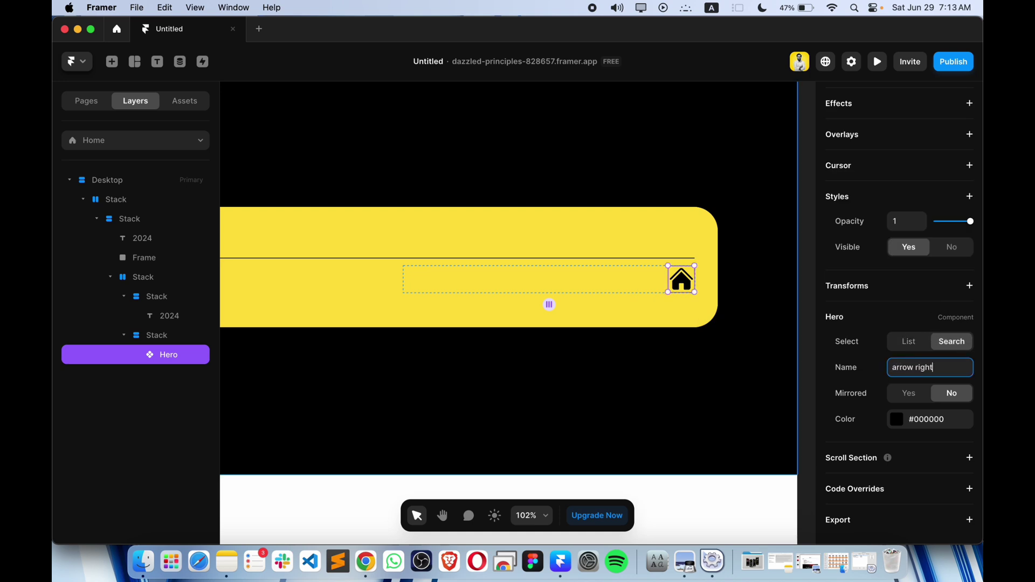
{"action": "key", "text": "shift+1"}
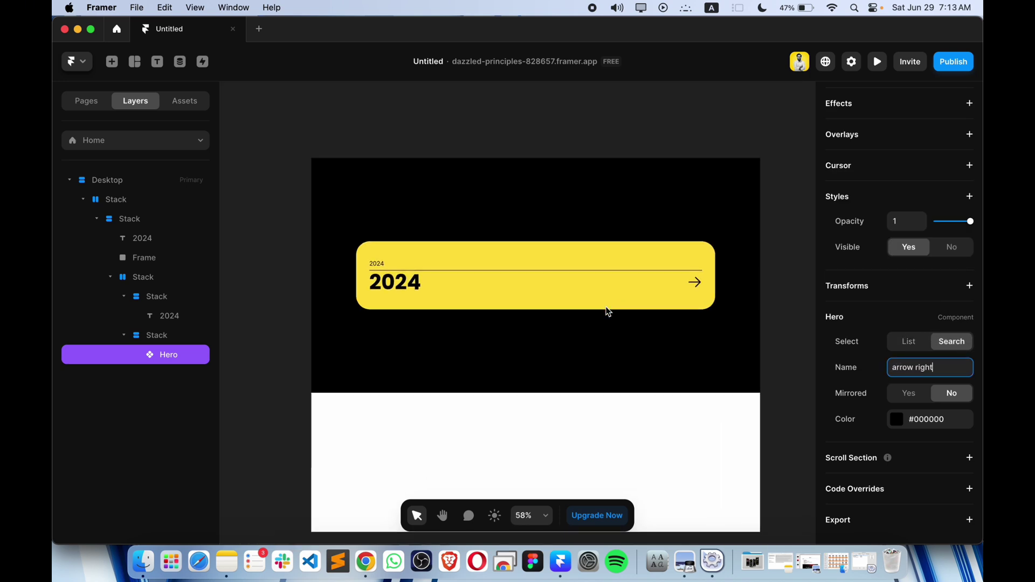
{"action": "left_click", "coordinate": [123, 338]}
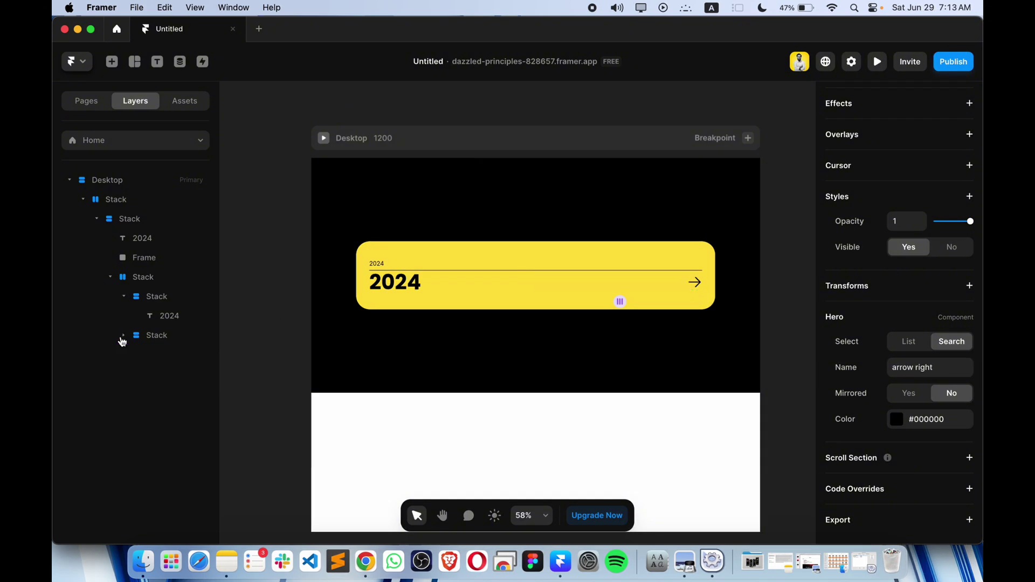
Insert an Image frame inside the yellow card and set its width to Fill.
{"action": "left_click", "coordinate": [129, 278]}
{"action": "scroll", "coordinate": [371, 299], "scroll_direction": "left", "scroll_amount": 5}
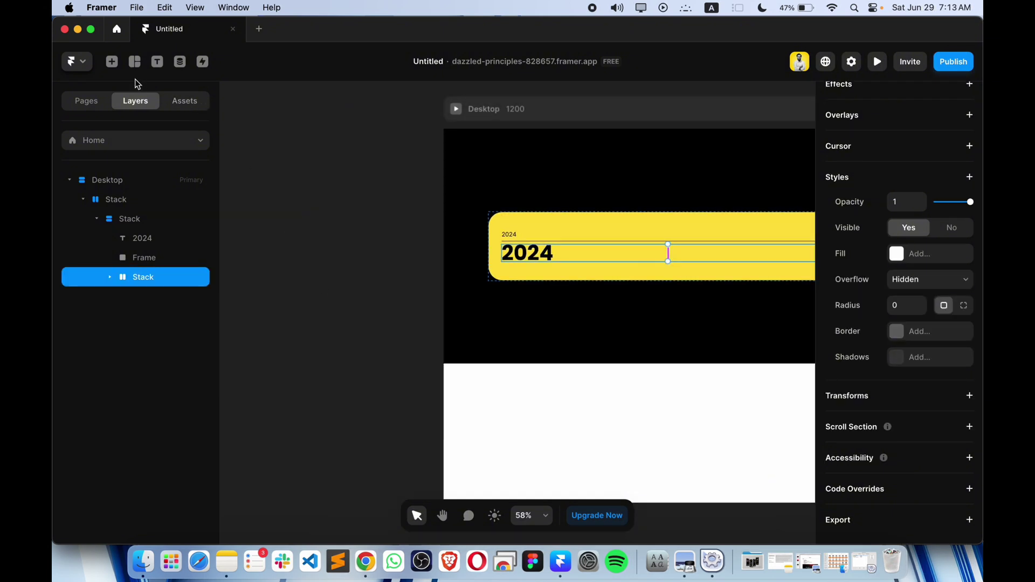
{"action": "type", "text": "iimage"}
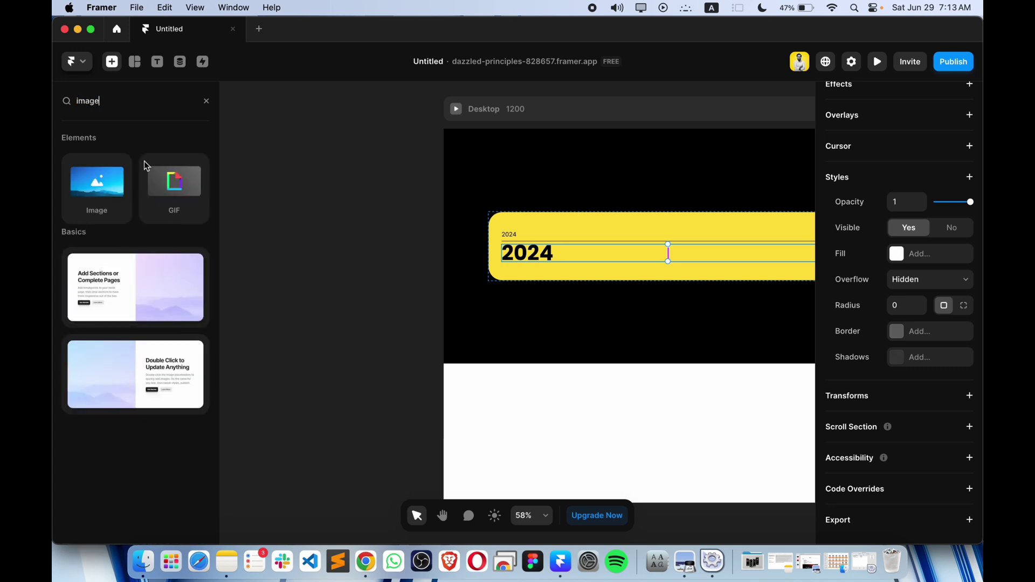
{"action": "left_click_drag", "start_coordinate": [94, 198], "coordinate": [296, 269]}
{"action": "left_click_drag", "start_coordinate": [173, 300], "coordinate": [166, 283]}
{"action": "scroll", "coordinate": [513, 316], "scroll_direction": "right", "scroll_amount": 5}
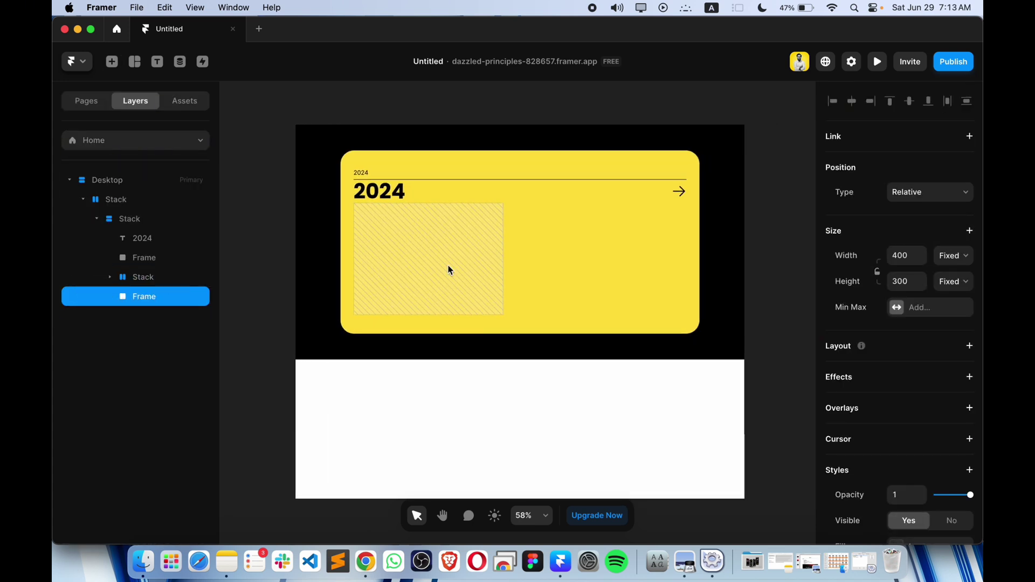
{"action": "left_click", "coordinate": [952, 258]}
{"action": "left_click", "coordinate": [945, 293]}
Save the reference site's phone-mockup image from Chrome, then return to Framer.
{"action": "key", "text": "ctrl+Up"}
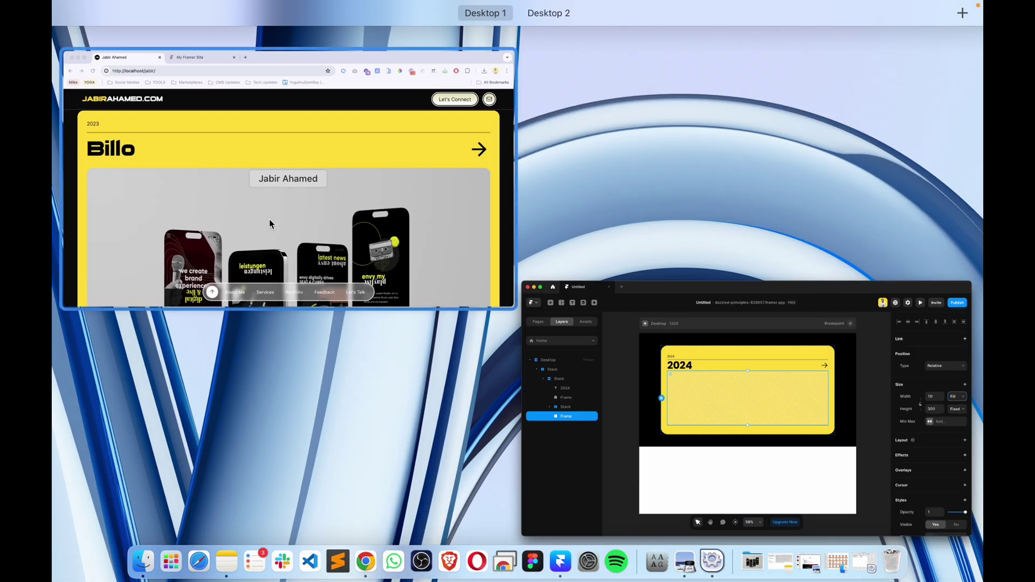
{"action": "left_click", "coordinate": [270, 219]}
{"action": "right_click", "coordinate": [344, 315]}
{"action": "left_click", "coordinate": [372, 322]}
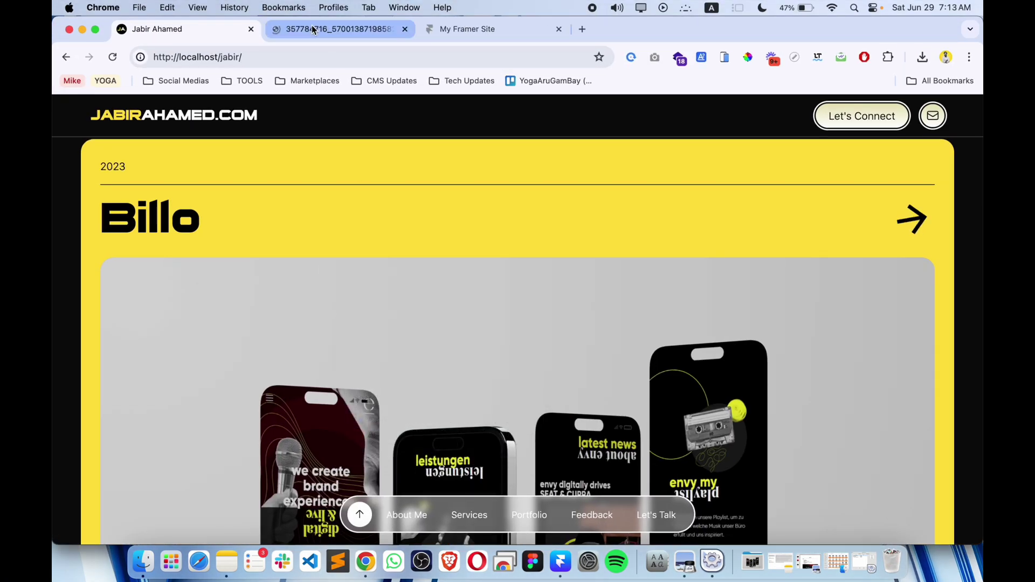
{"action": "left_click", "coordinate": [311, 29]}
{"action": "key", "text": "super+s"}
{"action": "key", "text": "Return"}
{"action": "key", "text": "ctrl+Up"}
{"action": "left_click", "coordinate": [457, 169]}
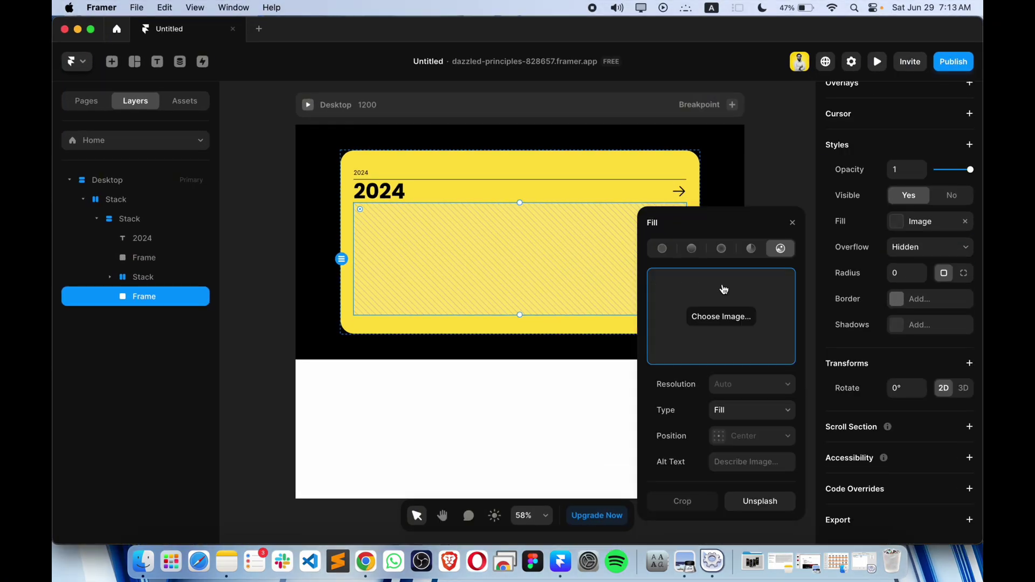
Upload the saved reference image as the frame's fill, keeping Fill scaling.
{"action": "left_click", "coordinate": [733, 323]}
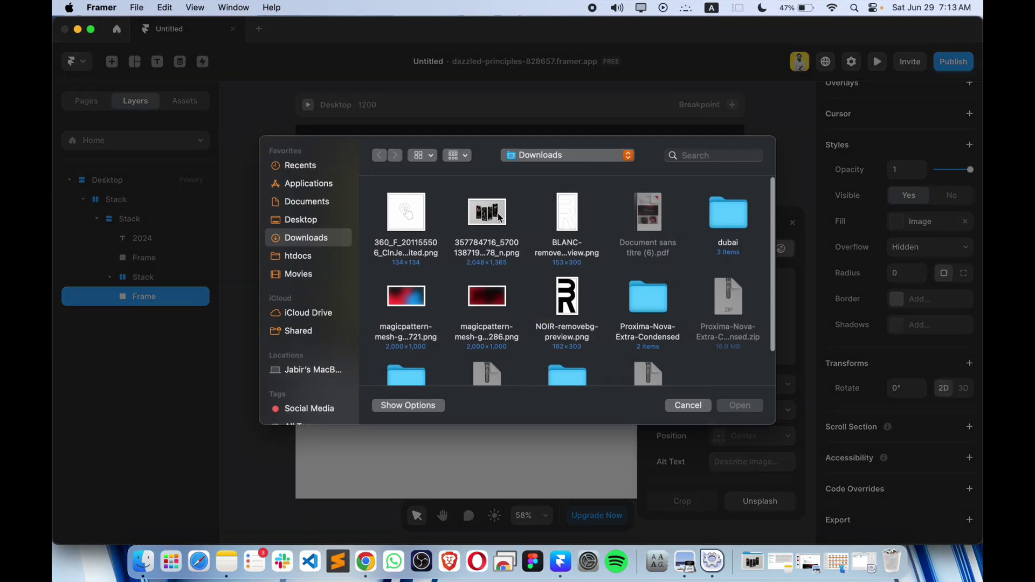
{"action": "double_click", "coordinate": [500, 218]}
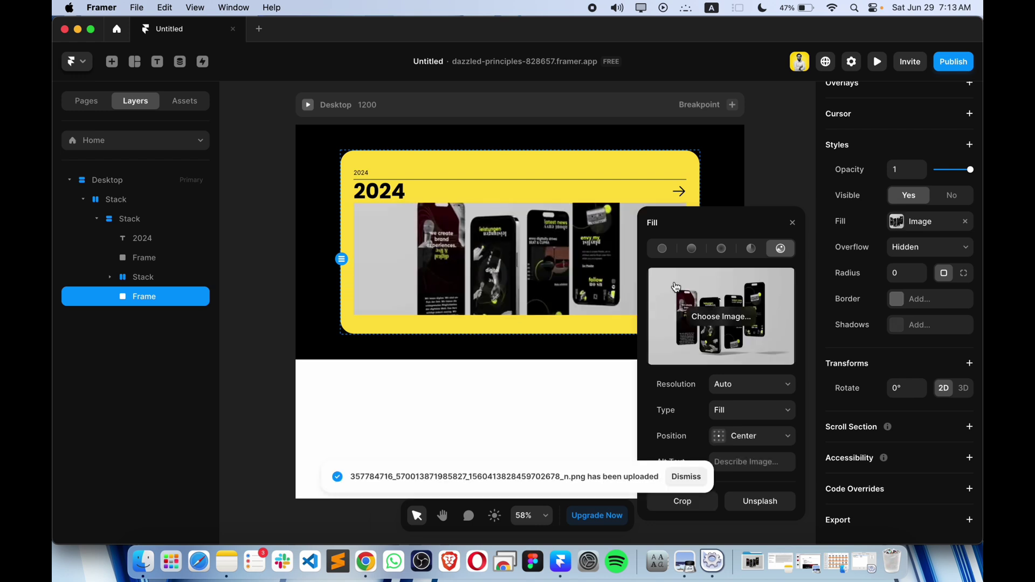
{"action": "left_click", "coordinate": [757, 413]}
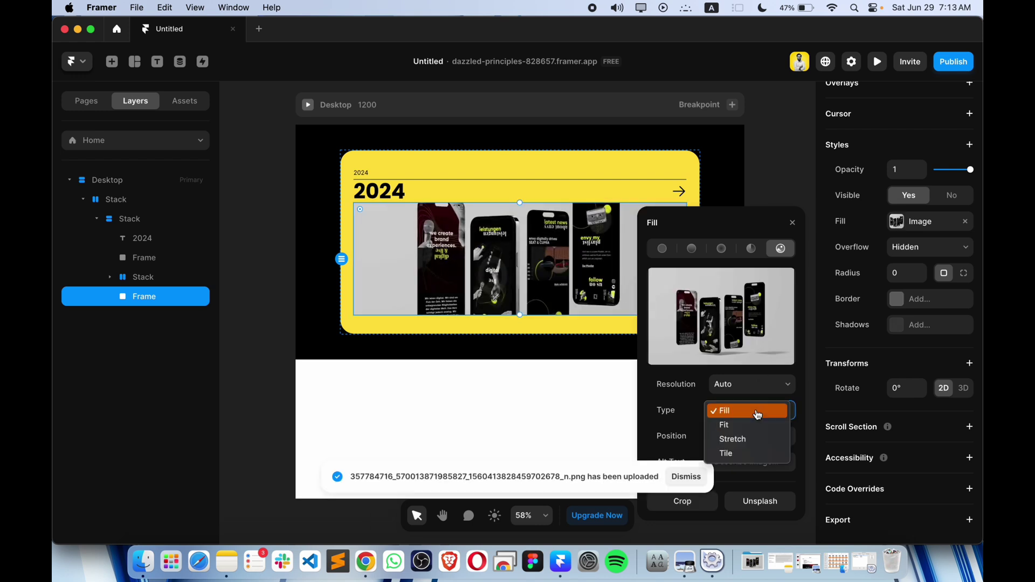
{"action": "left_click", "coordinate": [757, 411]}
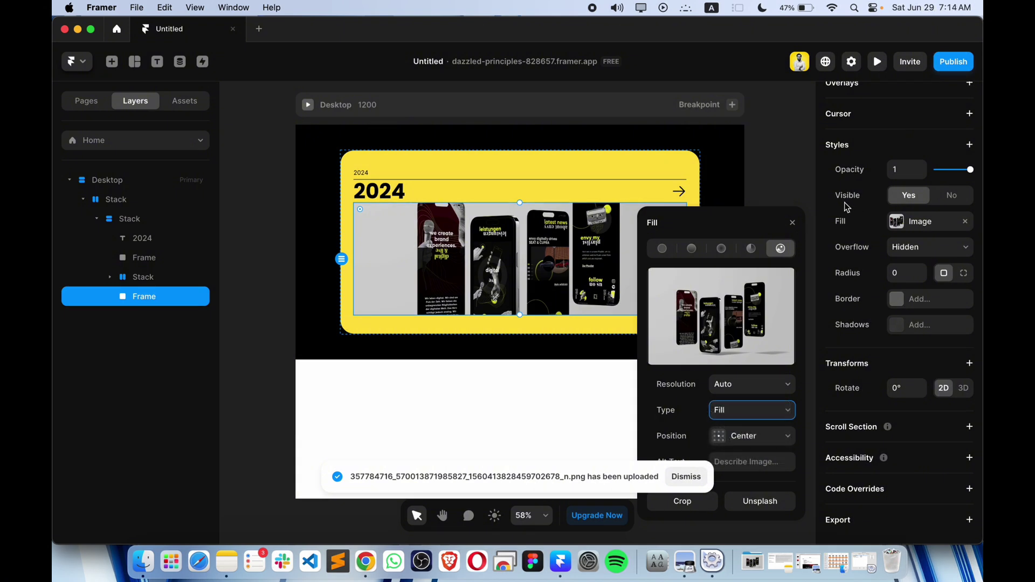
Give the image frame a fixed height and stretch it to 469.
{"action": "scroll", "coordinate": [847, 208], "scroll_direction": "up", "scroll_amount": 10}
{"action": "left_click", "coordinate": [953, 282]}
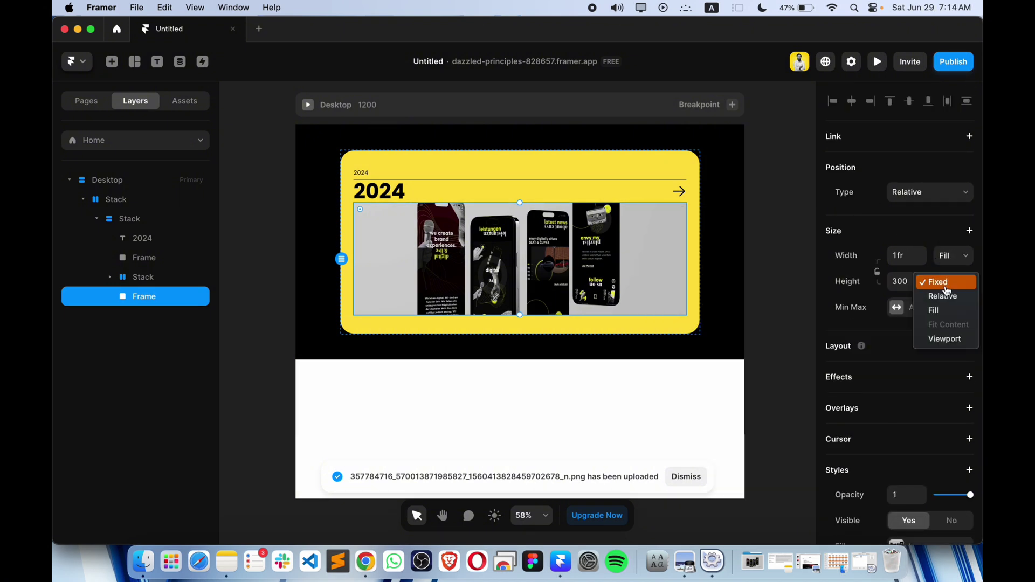
{"action": "left_click", "coordinate": [949, 311]}
{"action": "left_click", "coordinate": [950, 289]}
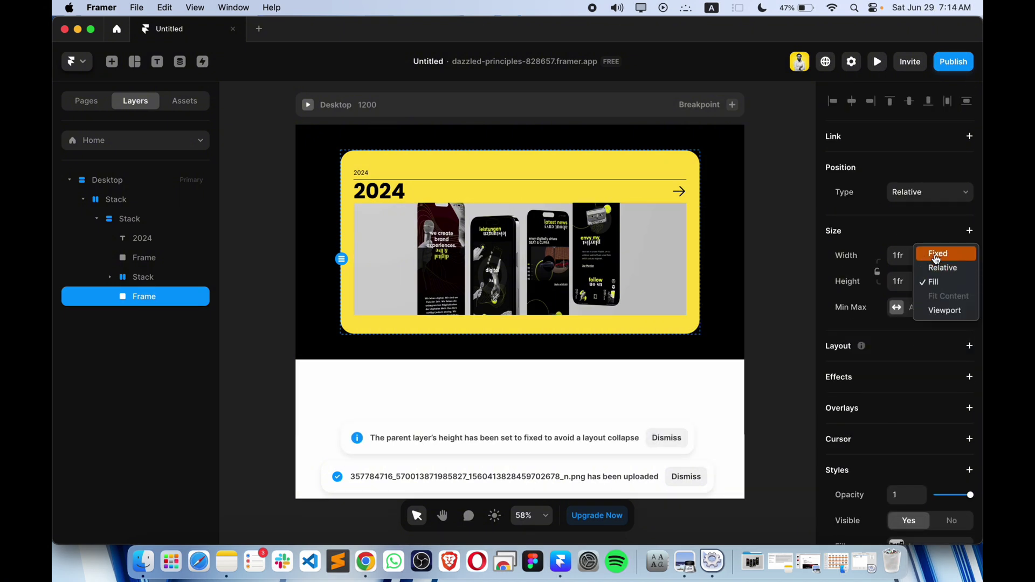
{"action": "left_click", "coordinate": [943, 254]}
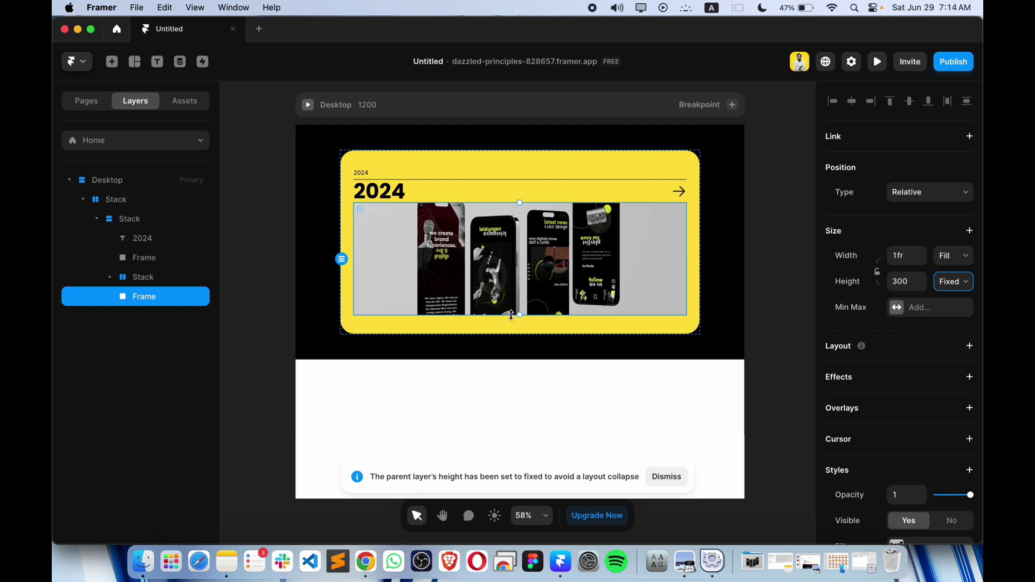
{"action": "left_click_drag", "start_coordinate": [519, 316], "coordinate": [527, 369]}
{"action": "scroll", "coordinate": [508, 237], "scroll_direction": "up", "scroll_amount": 3}
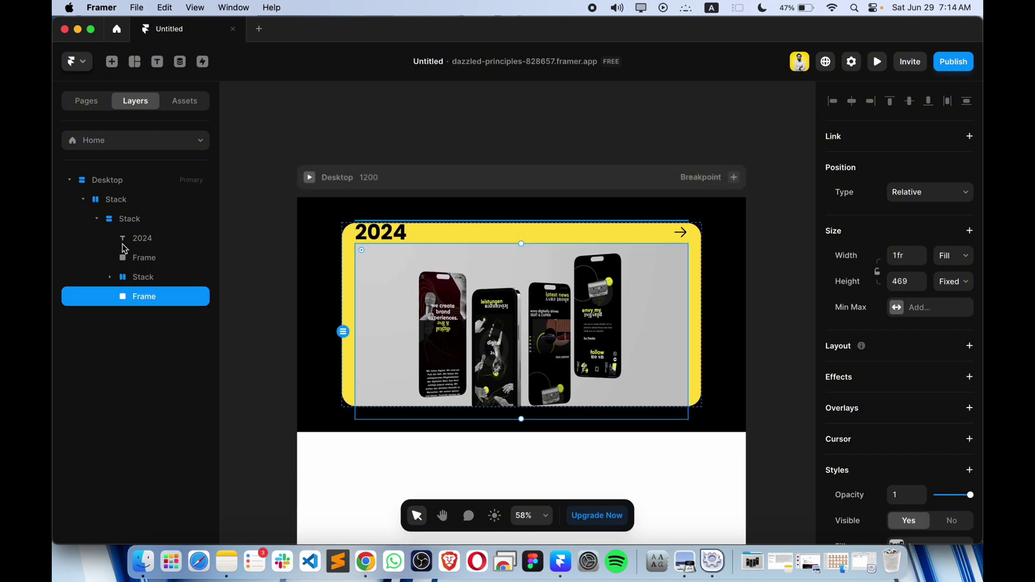
Set both the yellow card and the black section's height to Fit Content.
{"action": "left_click", "coordinate": [121, 203]}
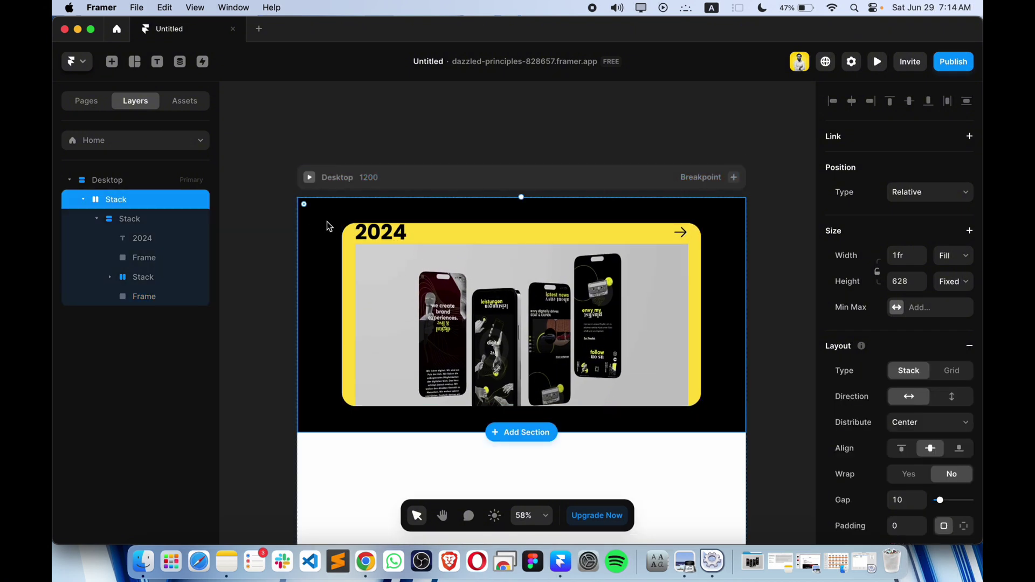
{"action": "left_click", "coordinate": [131, 219]}
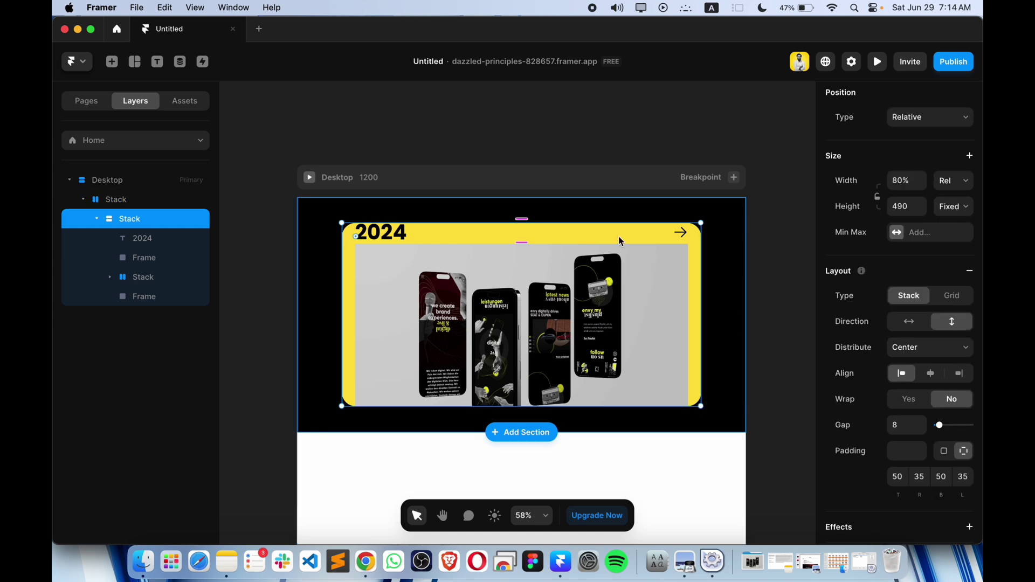
{"action": "left_click", "coordinate": [955, 216]}
{"action": "left_click", "coordinate": [852, 212]}
{"action": "left_click", "coordinate": [961, 212]}
{"action": "left_click", "coordinate": [947, 250]}
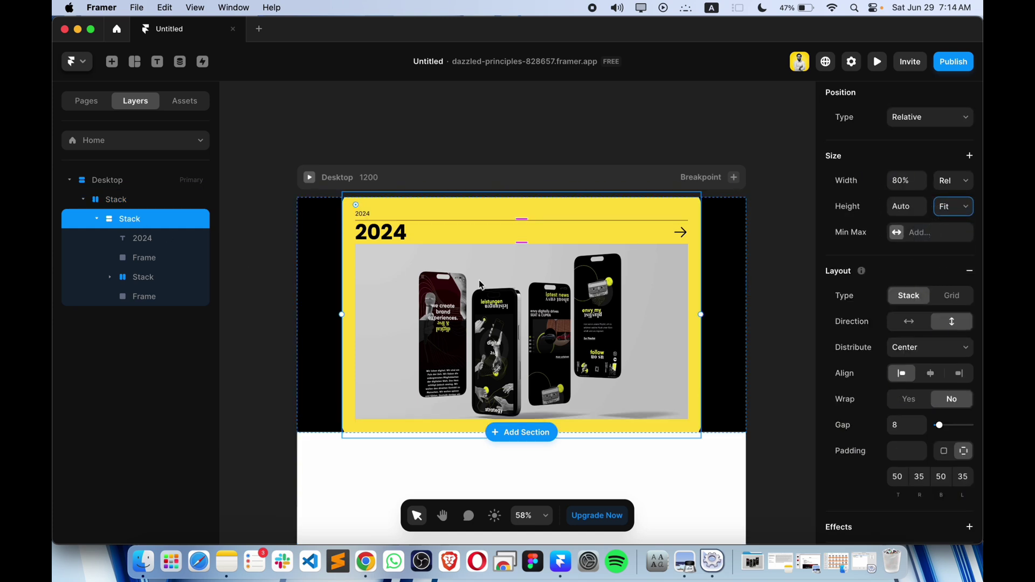
{"action": "left_click", "coordinate": [321, 300]}
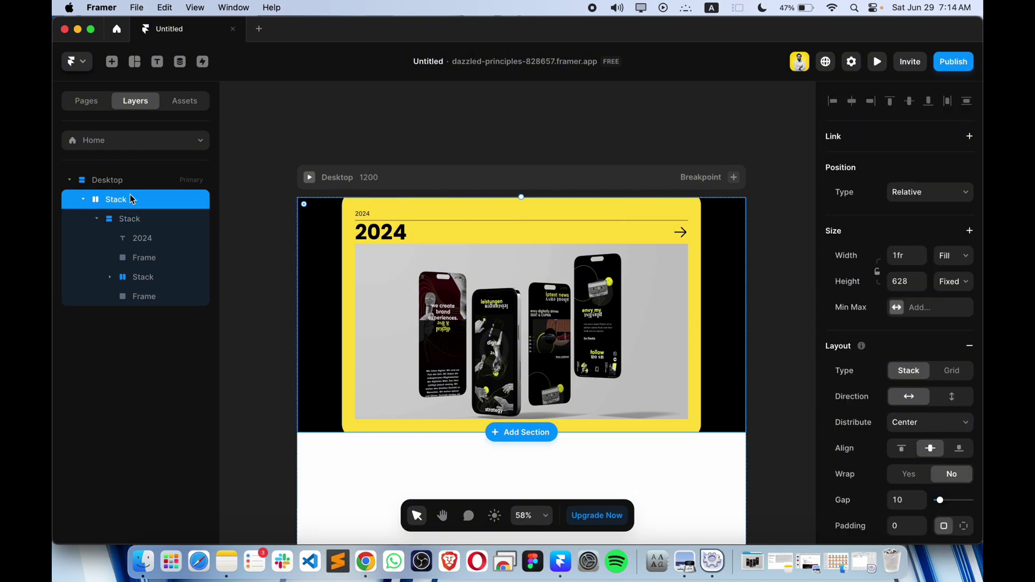
{"action": "left_click", "coordinate": [953, 281]}
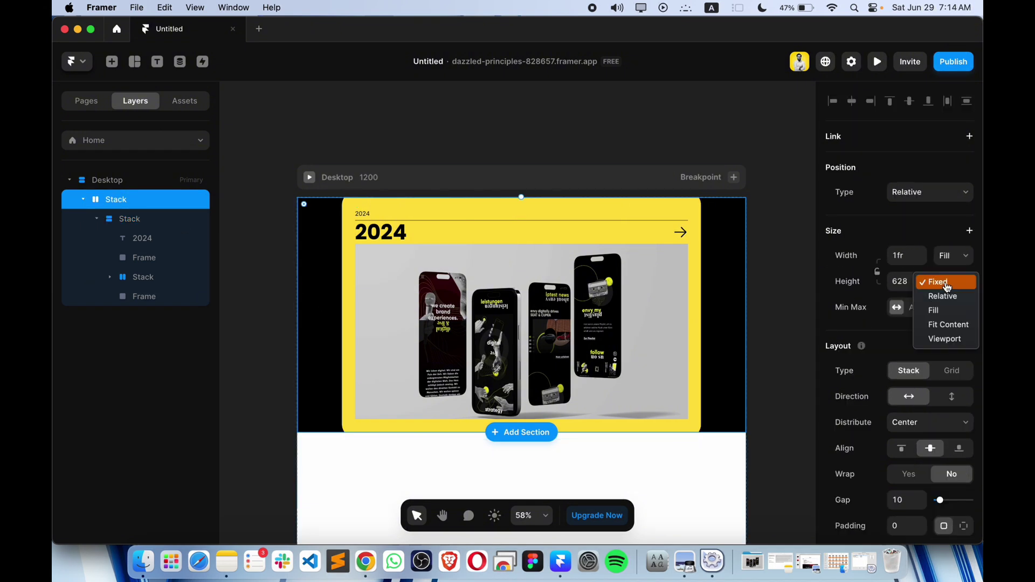
{"action": "left_click", "coordinate": [948, 326]}
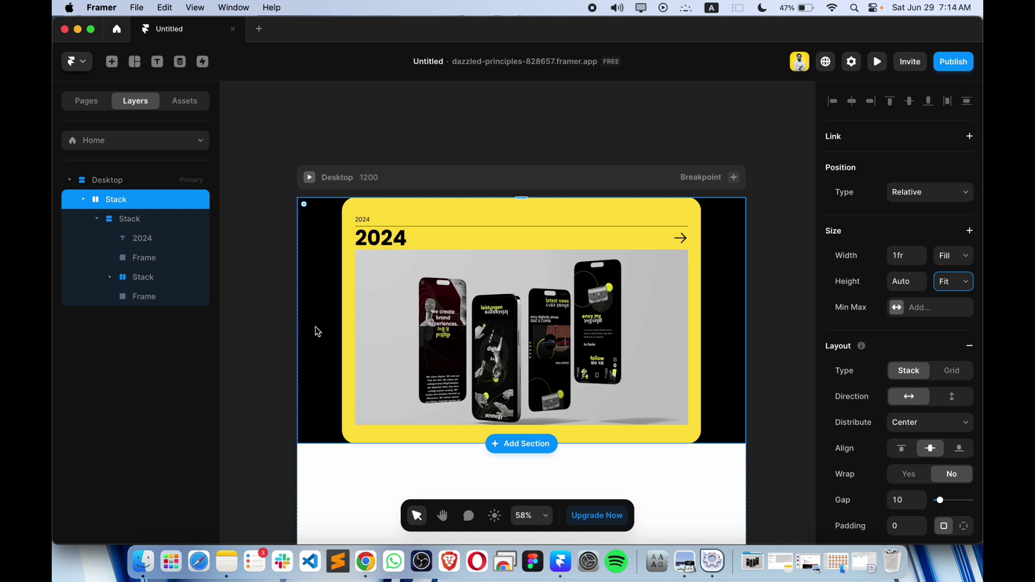
Round the mockup image frame's corners to a radius of 24.
{"action": "scroll", "coordinate": [412, 364], "scroll_direction": "up", "scroll_amount": 3}
{"action": "left_click", "coordinate": [411, 364]}
{"action": "scroll", "coordinate": [918, 364], "scroll_direction": "down", "scroll_amount": 5}
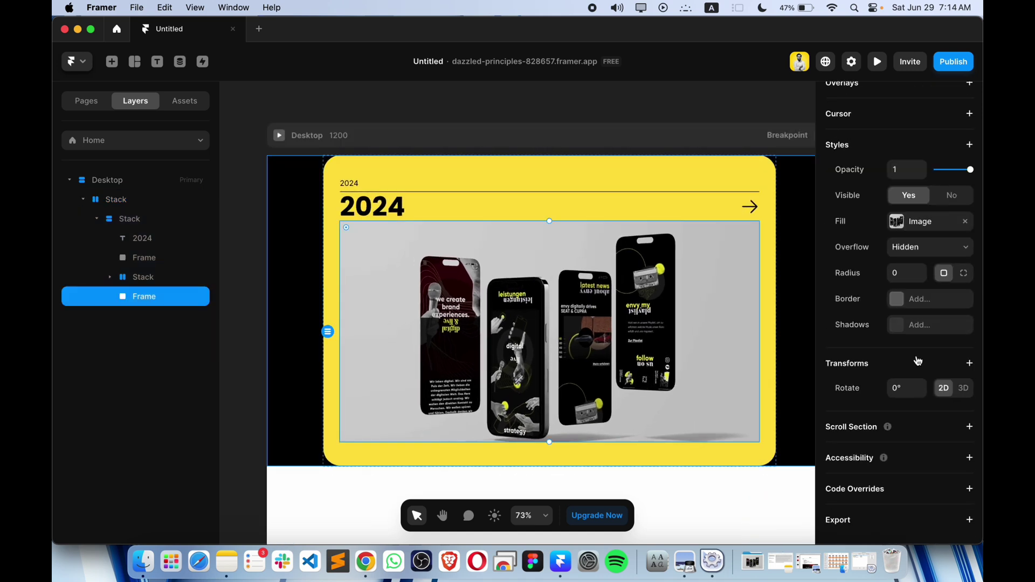
{"action": "type", "text": "24"}
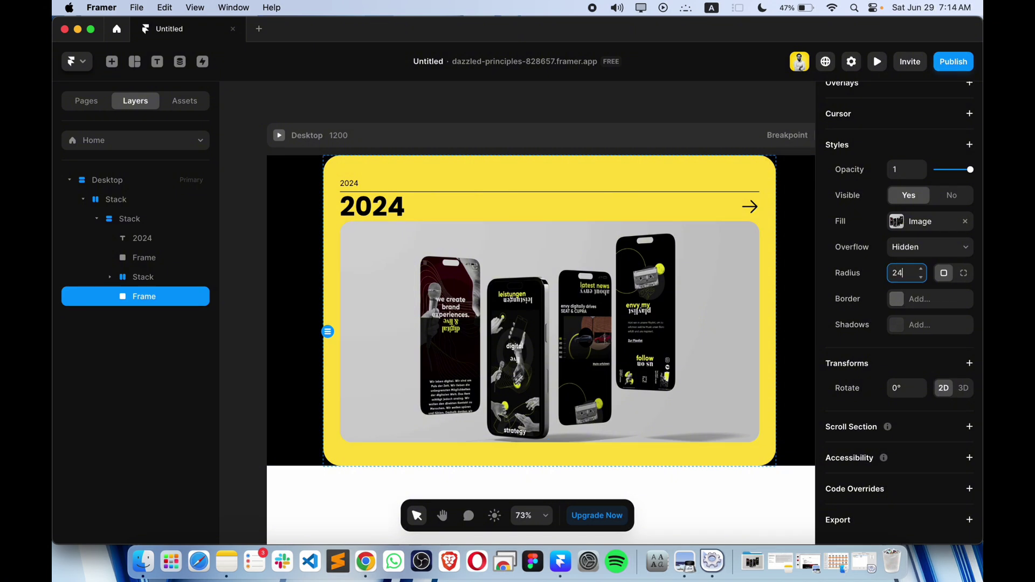
{"action": "left_click", "coordinate": [265, 371]}
{"action": "scroll", "coordinate": [267, 372], "scroll_direction": "down", "scroll_amount": 5}
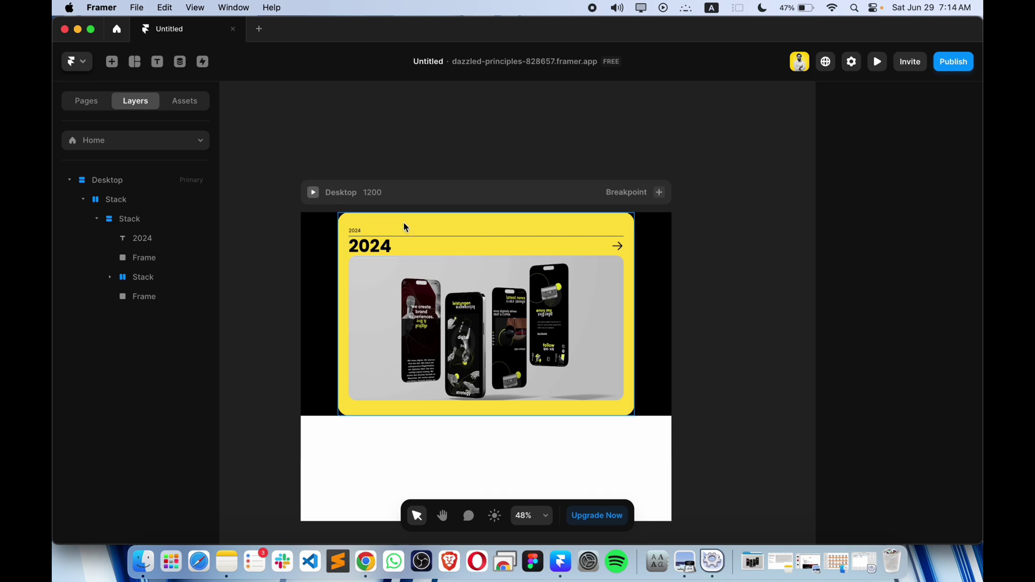
Convert the yellow card Stack into a component named 'Card Component'.
{"action": "right_click", "coordinate": [403, 222]}
{"action": "left_click", "coordinate": [451, 188]}
{"action": "type", "text": "Ca"}
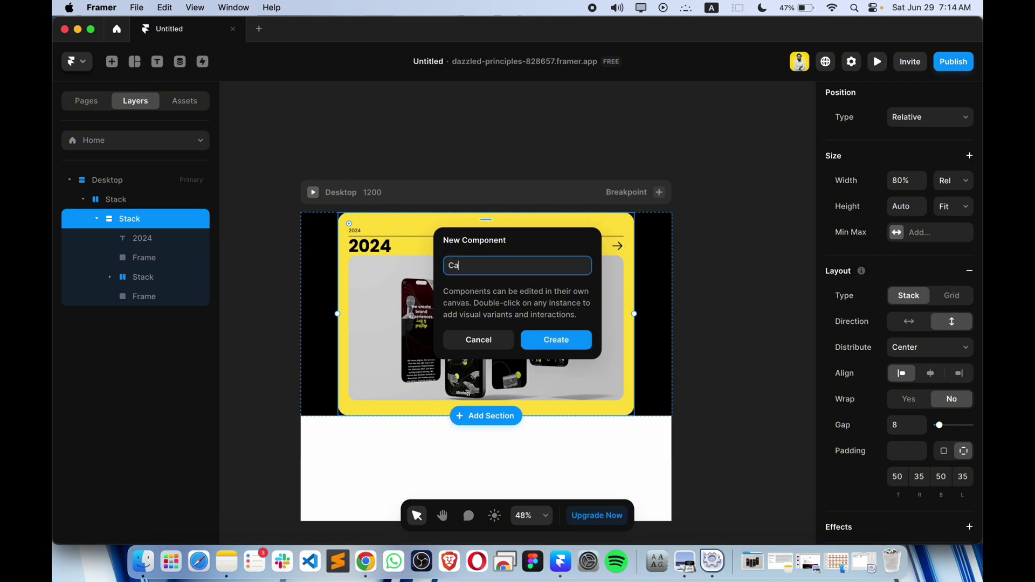
{"action": "type", "text": "rd Component"}
{"action": "key", "text": "Return"}
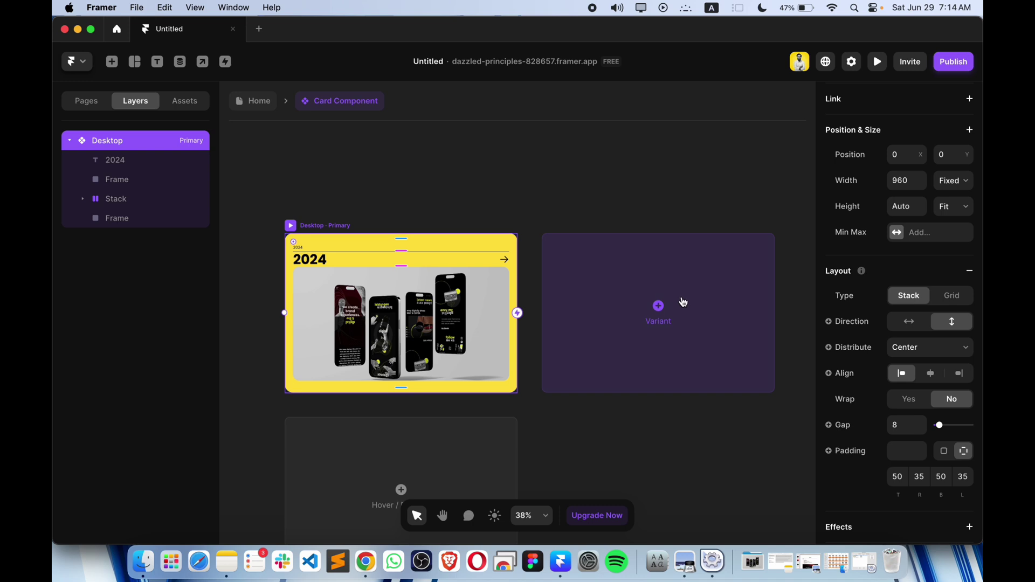
Add Variant 2 to the Card Component and select its arrow icon.
{"action": "left_click", "coordinate": [683, 302]}
{"action": "scroll", "coordinate": [681, 299], "scroll_direction": "up", "scroll_amount": 5}
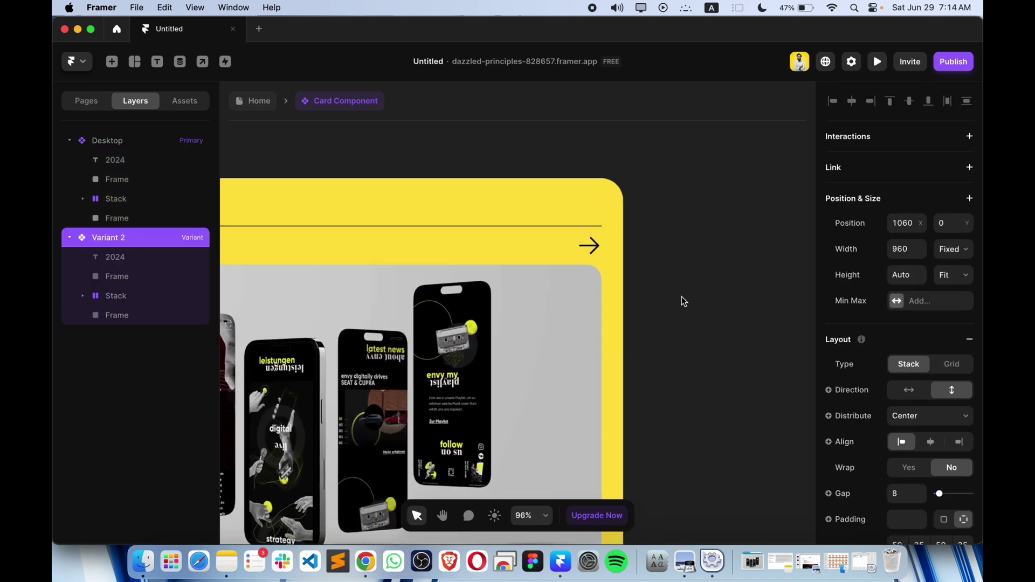
{"action": "left_click", "coordinate": [598, 249]}
{"action": "scroll", "coordinate": [874, 365], "scroll_direction": "down", "scroll_amount": 5}
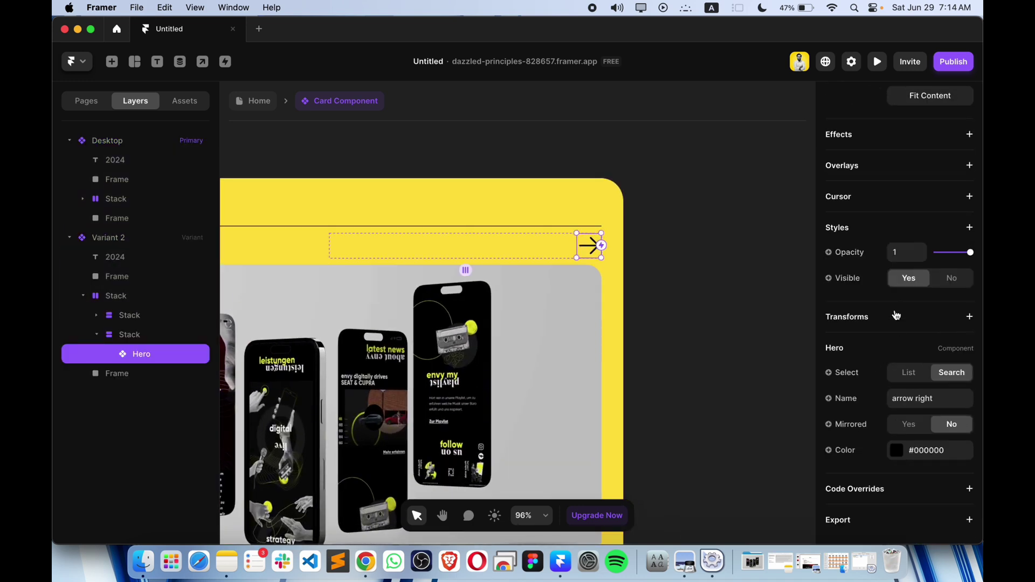
Rotate Variant 2's arrow icon by -32° so it points up-right.
{"action": "left_click", "coordinate": [969, 226]}
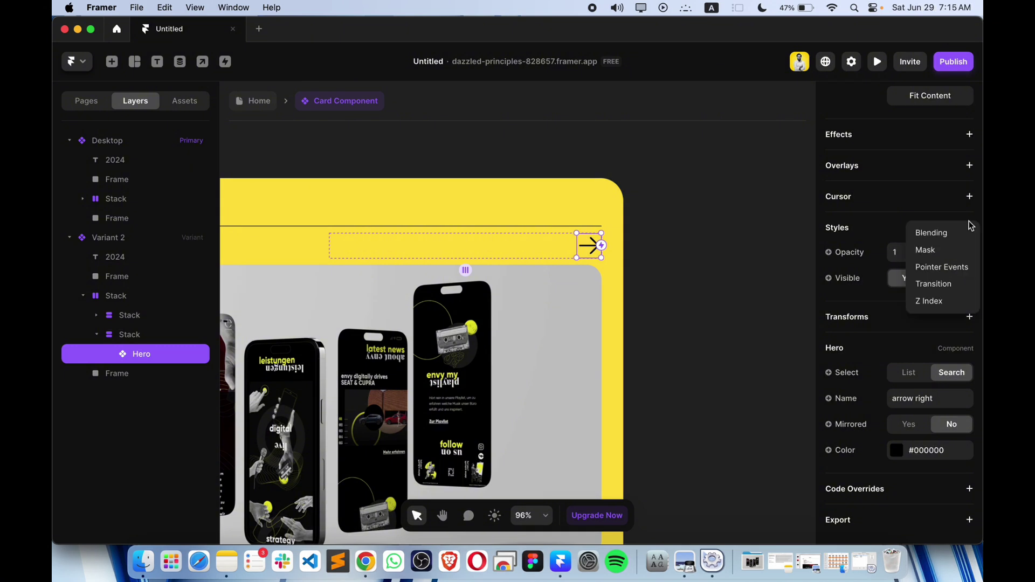
{"action": "left_click", "coordinate": [868, 293]}
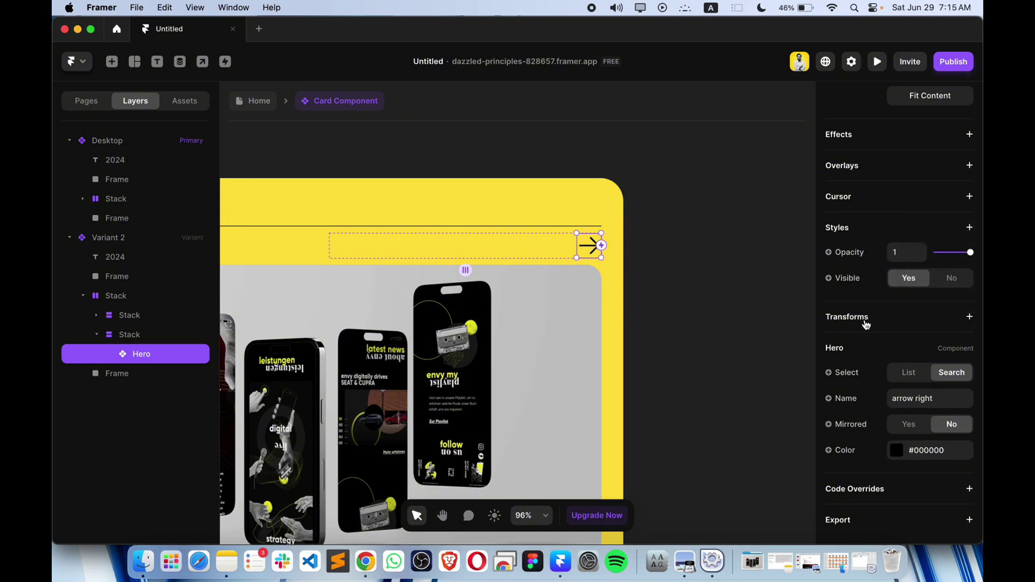
{"action": "left_click", "coordinate": [968, 318]}
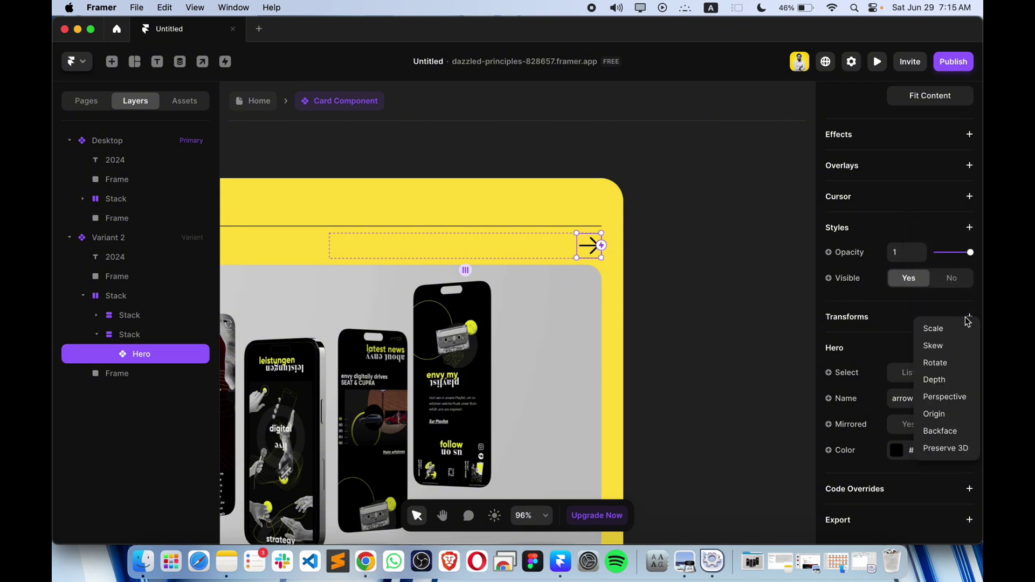
{"action": "left_click", "coordinate": [957, 363]}
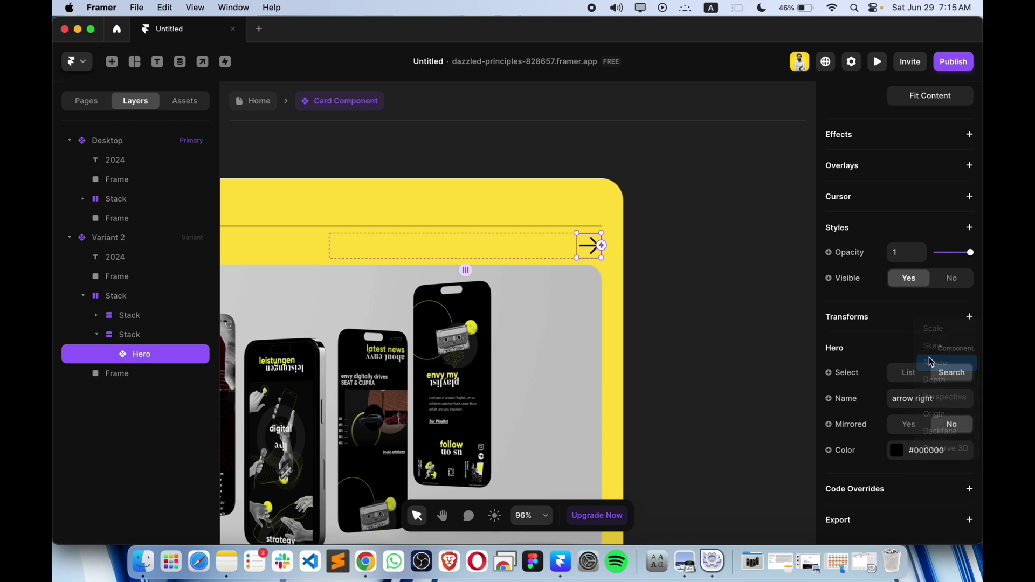
{"action": "left_click", "coordinate": [960, 342]}
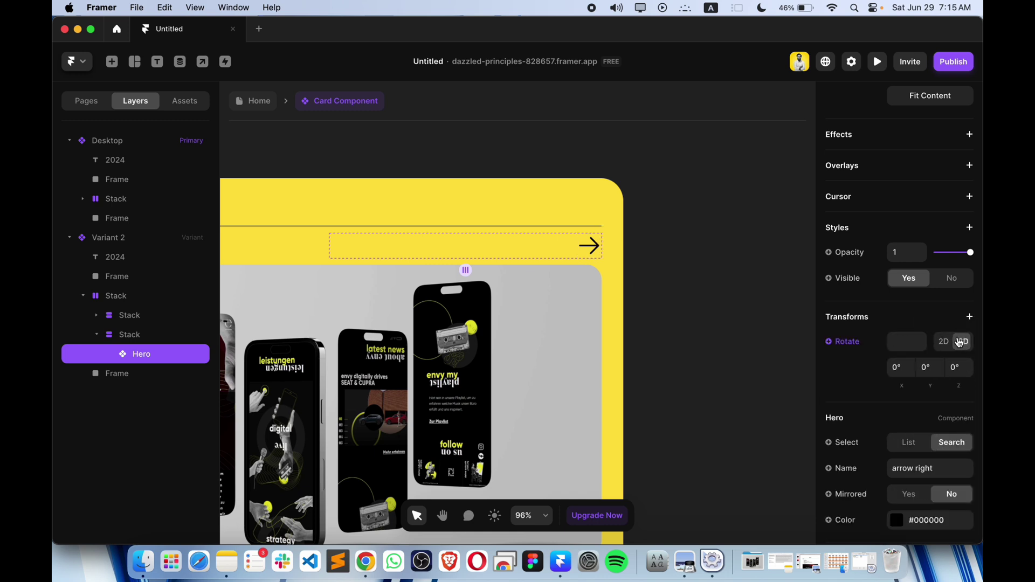
{"action": "left_click", "coordinate": [939, 342]}
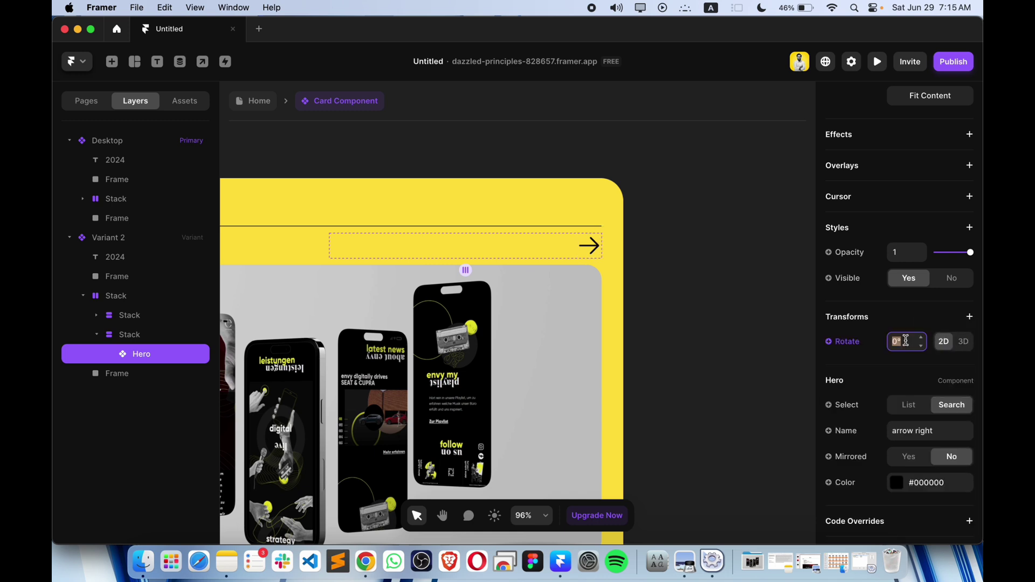
{"action": "type", "text": "2"}
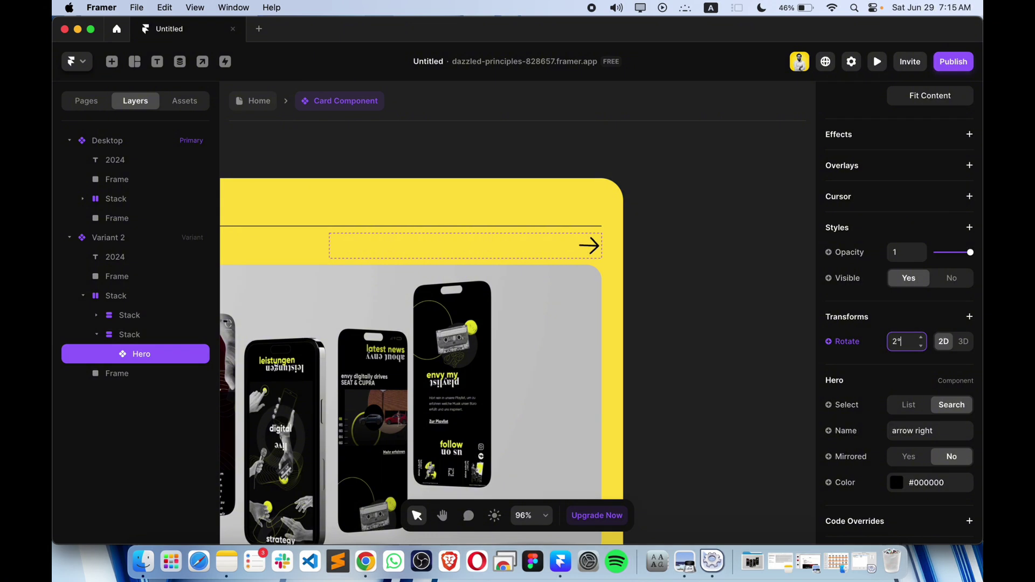
{"action": "key", "text": "BackSpace"}
{"action": "type", "text": "8"}
{"action": "key", "text": "BackSpace"}
{"action": "key", "text": "BackSpace"}
{"action": "type", "text": "32"}
Deselect the arrow and select the primary card variant.
{"action": "left_click", "coordinate": [748, 316]}
{"action": "scroll", "coordinate": [747, 311], "scroll_direction": "down", "scroll_amount": 8}
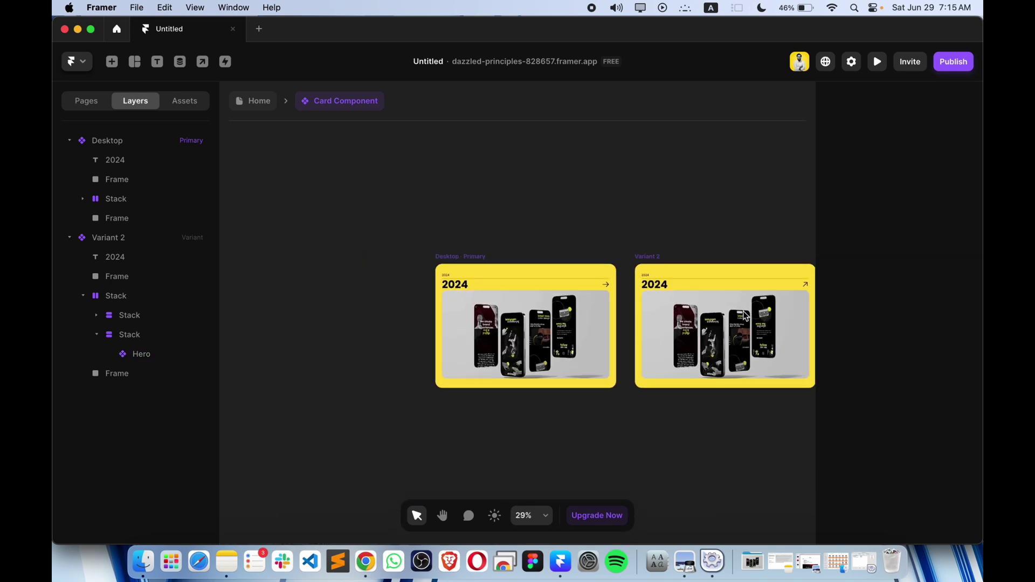
{"action": "left_click", "coordinate": [371, 250]}
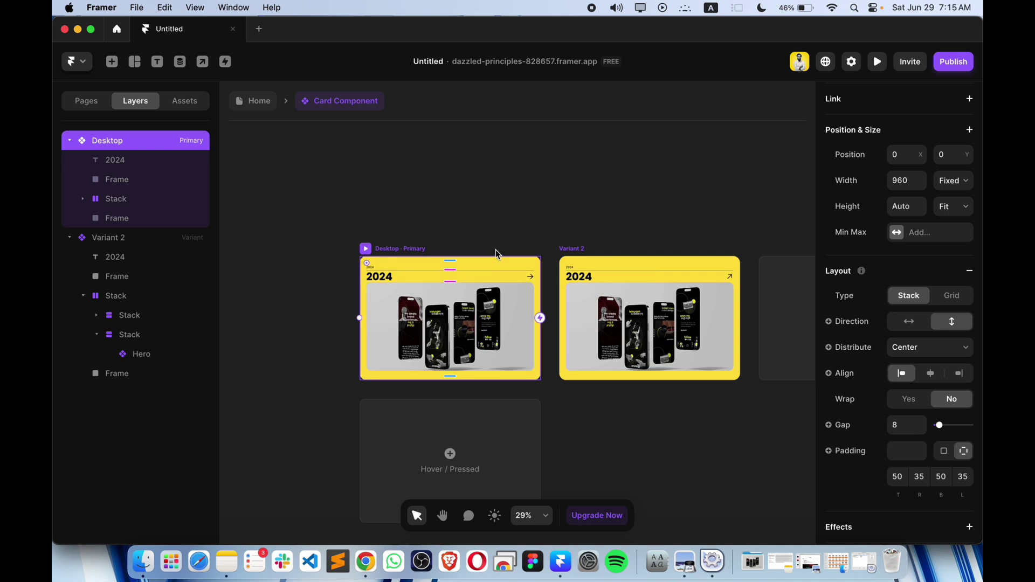
Add card interactions: Mouse Enter switches to Variant 2, Mouse Leave returns to the primary variant.
{"action": "left_click_drag", "start_coordinate": [540, 318], "coordinate": [613, 315]}
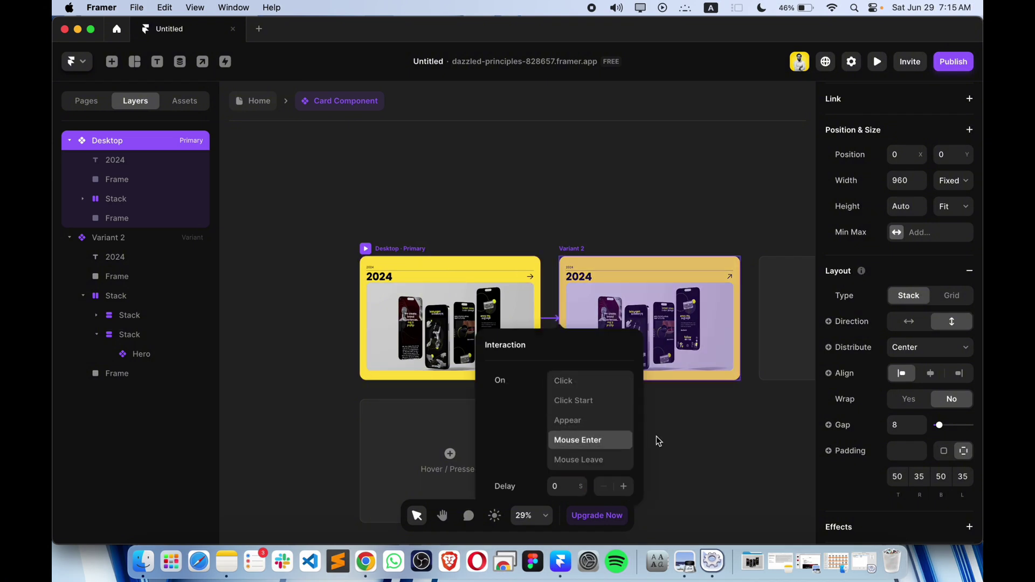
{"action": "left_click", "coordinate": [592, 441]}
{"action": "left_click", "coordinate": [565, 249]}
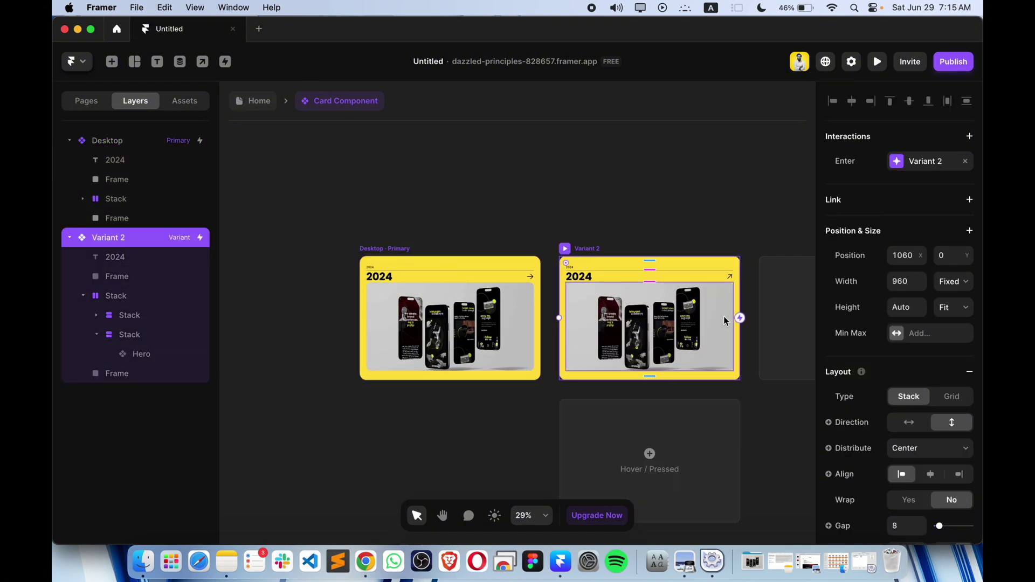
{"action": "left_click_drag", "start_coordinate": [740, 318], "coordinate": [529, 315]}
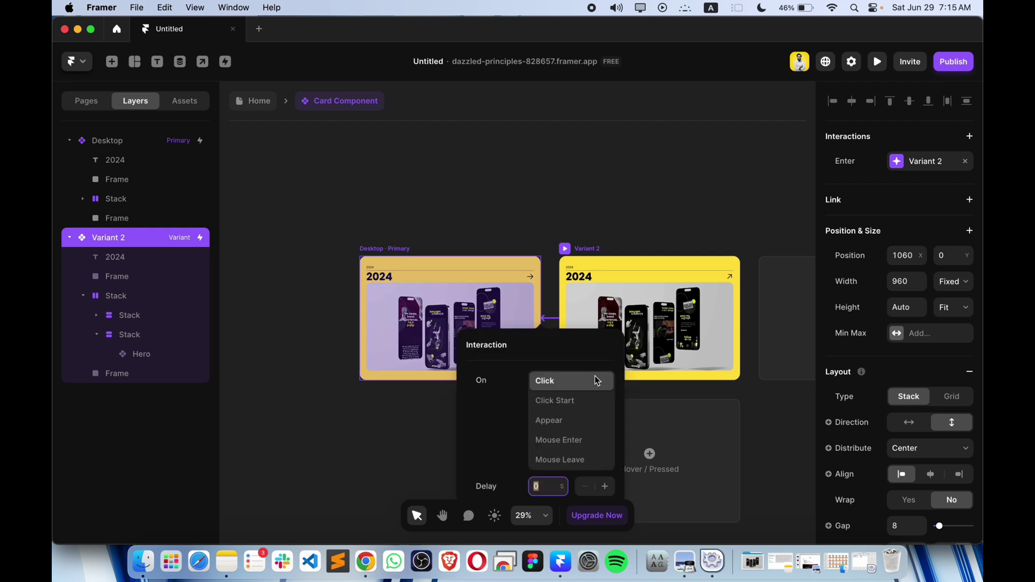
{"action": "left_click", "coordinate": [595, 460]}
{"action": "key", "text": "Escape"}
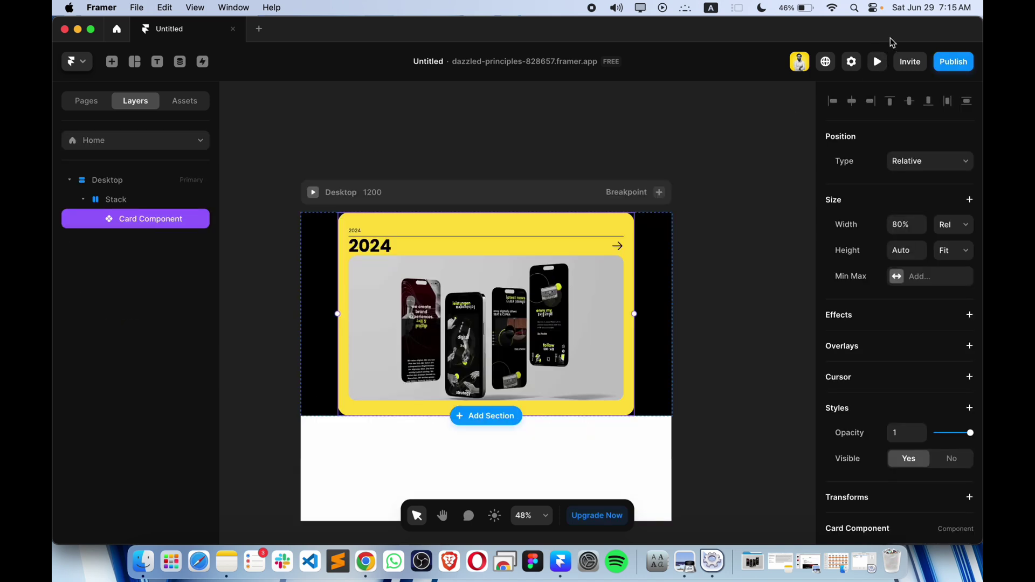
{"action": "left_click", "coordinate": [877, 61]}
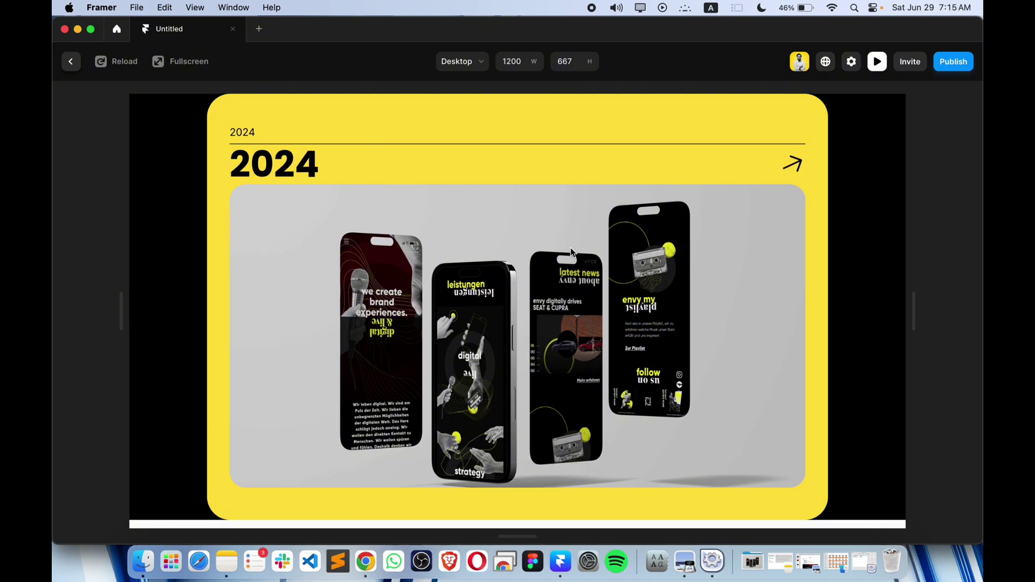
{"action": "key", "text": "Escape"}
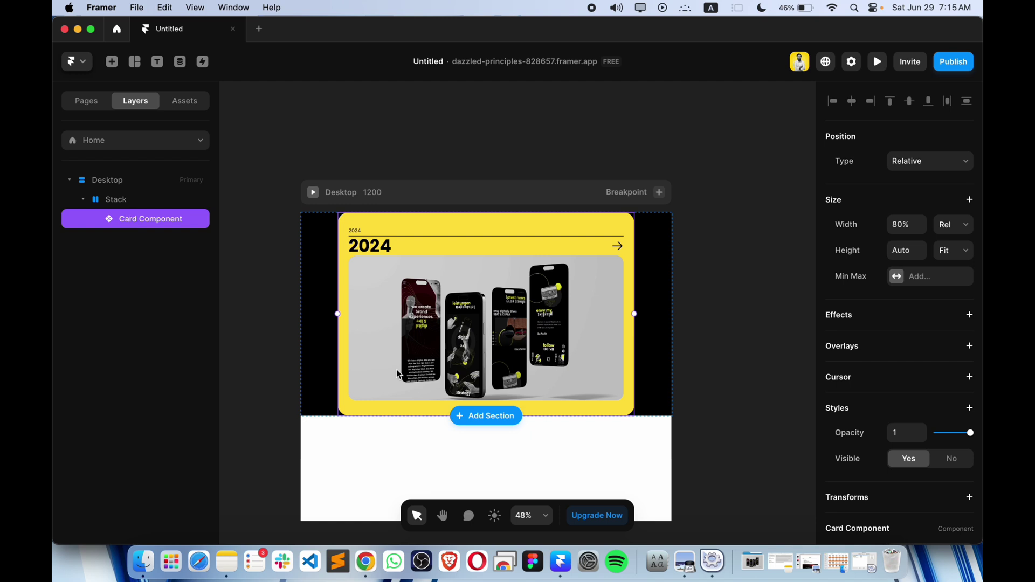
{"action": "scroll", "coordinate": [436, 341], "scroll_direction": "down", "scroll_amount": 4}
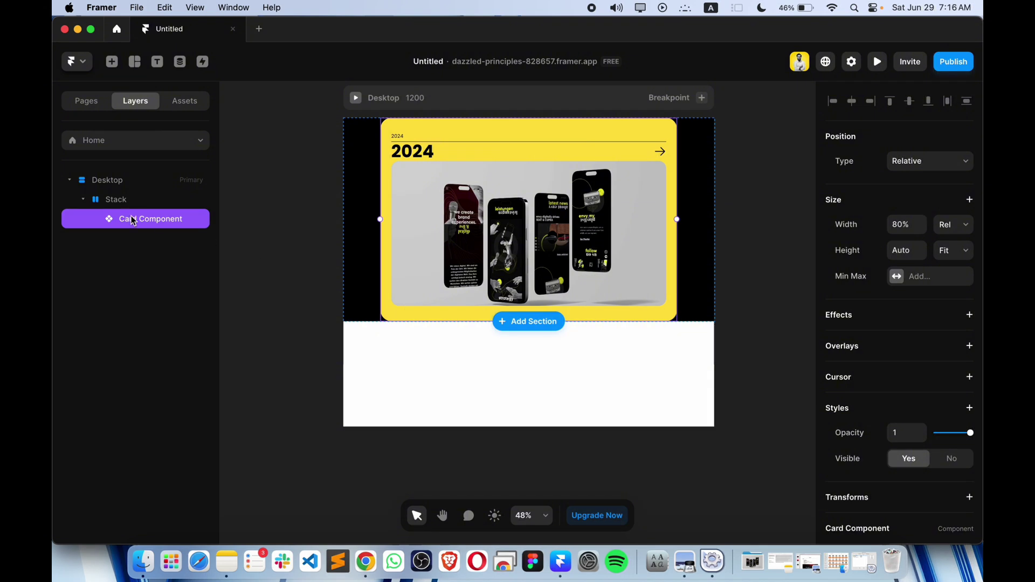
Duplicate the card into four copies and set the Stack direction to vertical.
{"action": "key", "text": "super+d"}
{"action": "key", "text": "super+d"}
{"action": "key", "text": "super+d"}
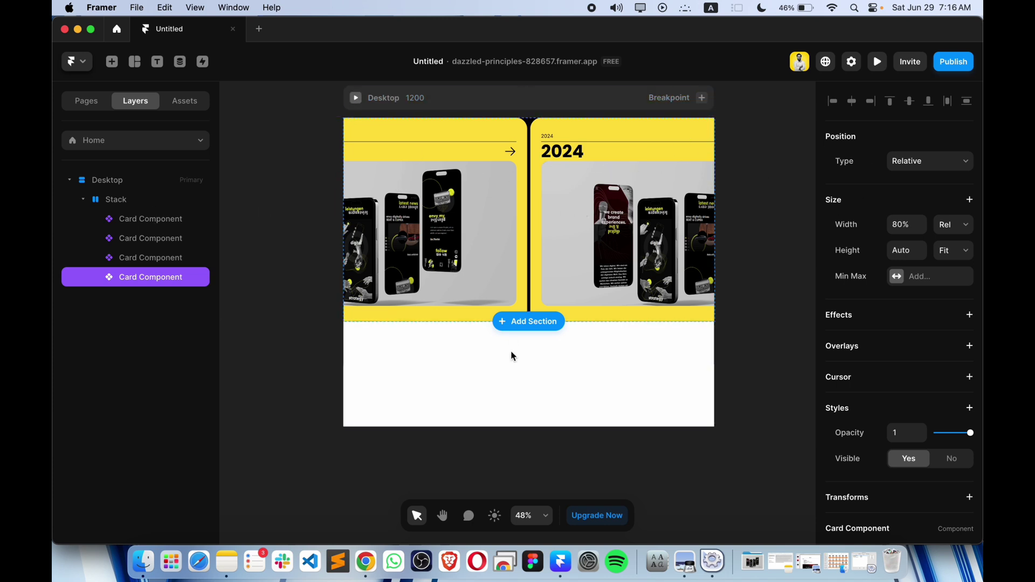
{"action": "left_click", "coordinate": [115, 204]}
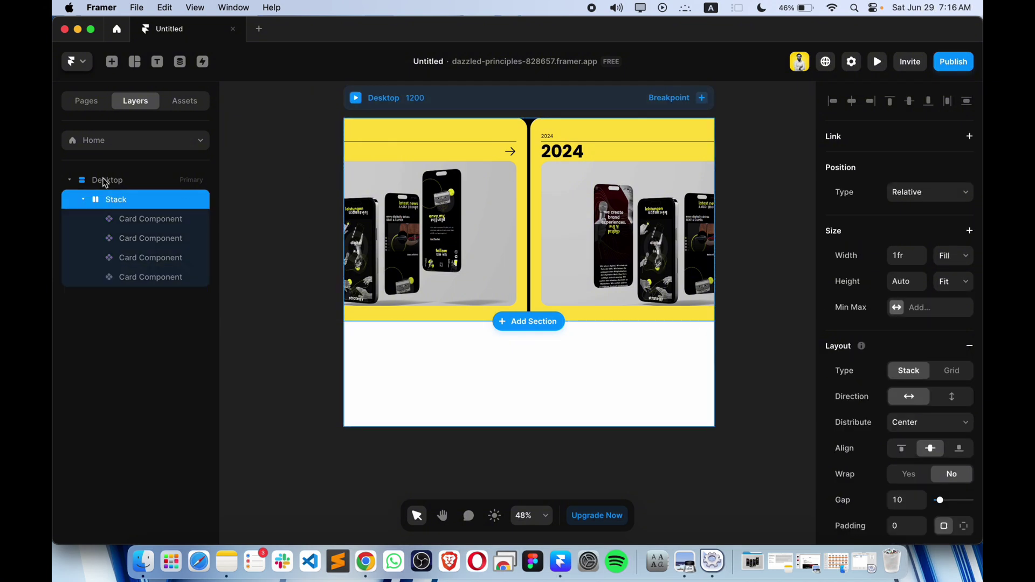
{"action": "left_click", "coordinate": [953, 398]}
{"action": "scroll", "coordinate": [679, 374], "scroll_direction": "down", "scroll_amount": 5}
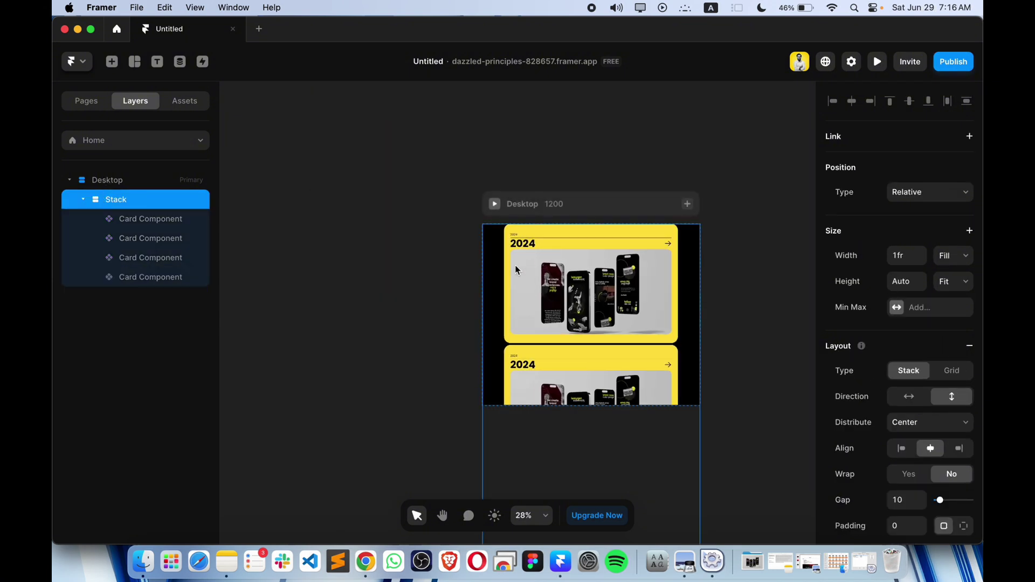
Set the Desktop frame's height to Fit Content.
{"action": "left_click", "coordinate": [566, 205]}
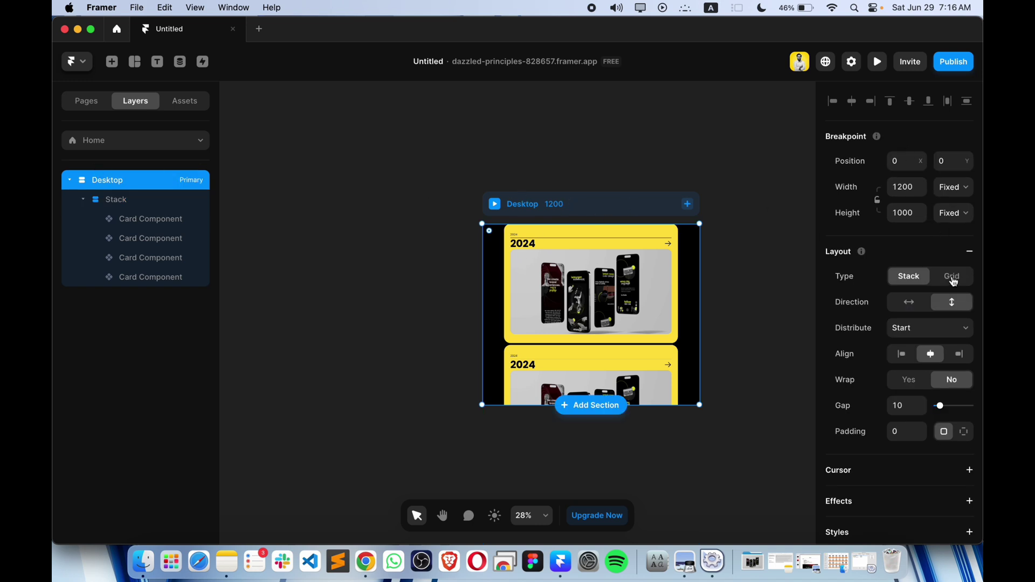
{"action": "left_click", "coordinate": [965, 216]}
{"action": "left_click", "coordinate": [959, 256]}
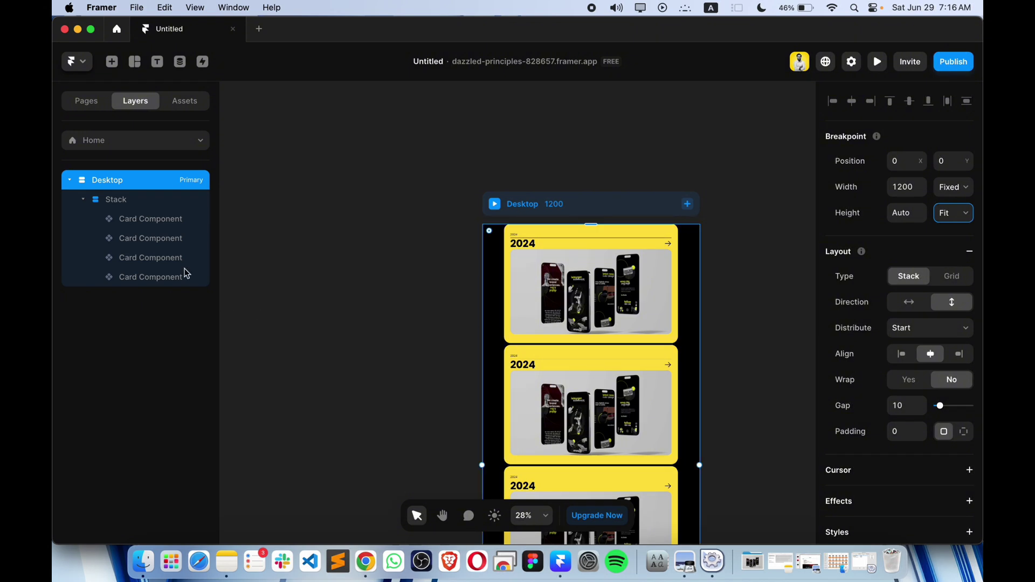
{"action": "left_click", "coordinate": [126, 204]}
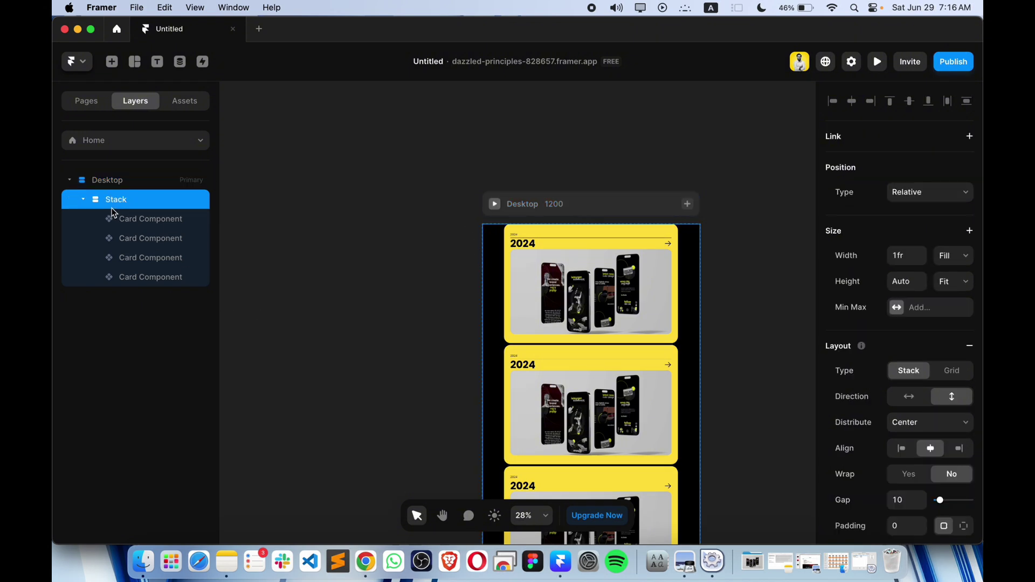
{"action": "left_click", "coordinate": [123, 219]}
{"action": "left_click", "coordinate": [83, 200]}
{"action": "left_click", "coordinate": [84, 200]}
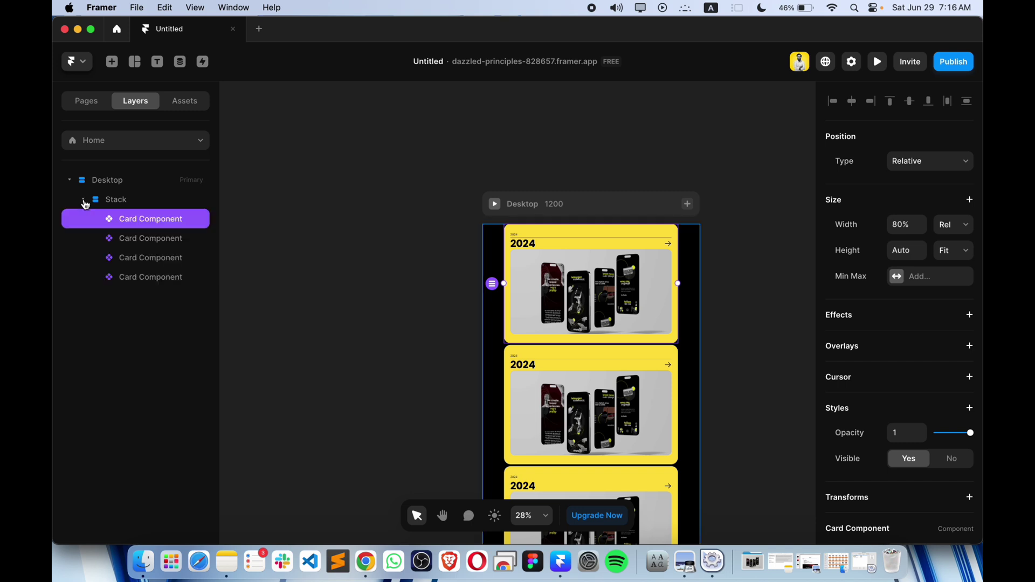
{"action": "left_click", "coordinate": [118, 200]}
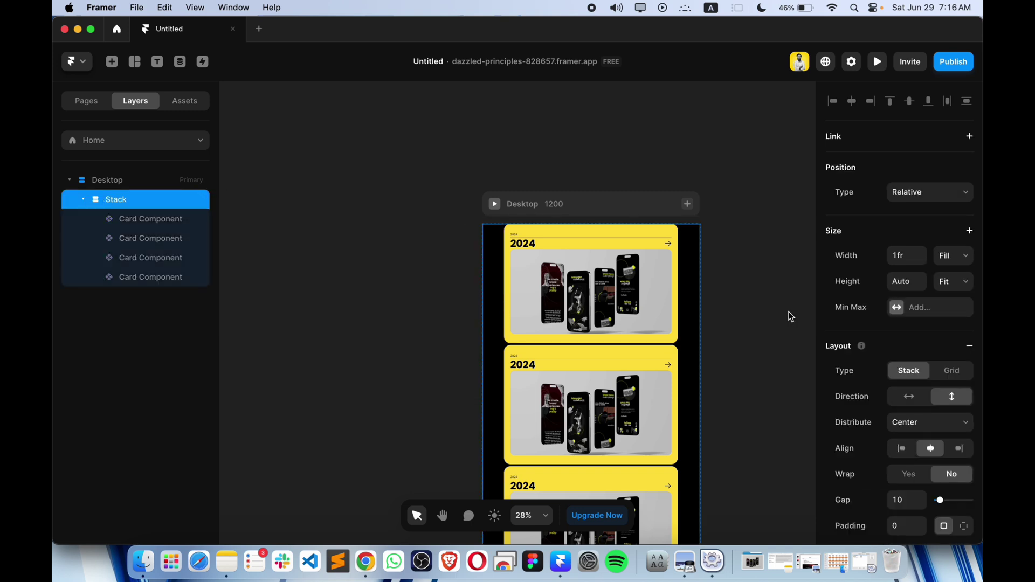
{"action": "scroll", "coordinate": [790, 317], "scroll_direction": "right", "scroll_amount": 2}
{"action": "scroll", "coordinate": [889, 314], "scroll_direction": "down", "scroll_amount": 5}
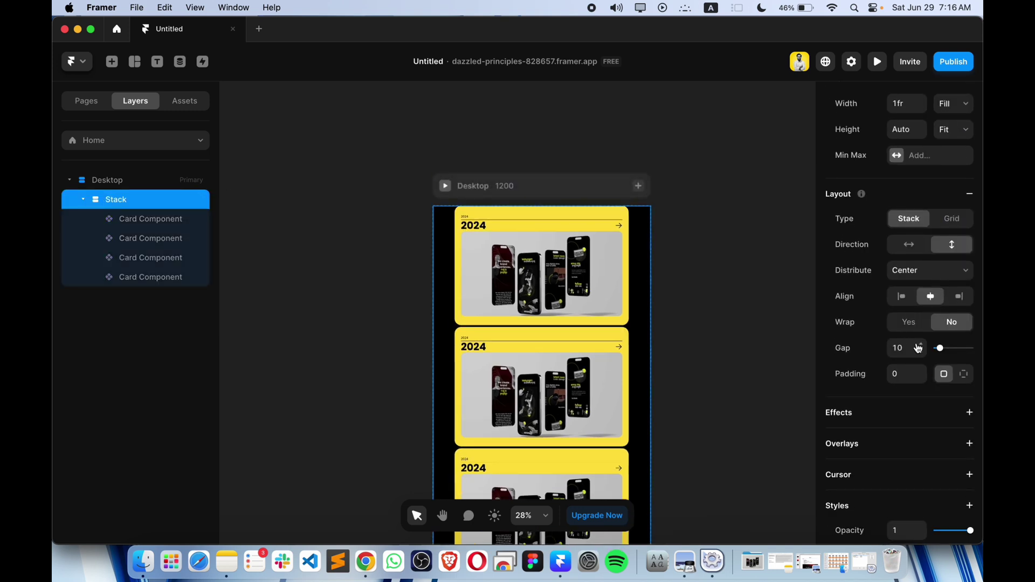
Set the Stack's Gap to 100 between the four cards.
{"action": "left_click_drag", "start_coordinate": [946, 349], "coordinate": [975, 355]}
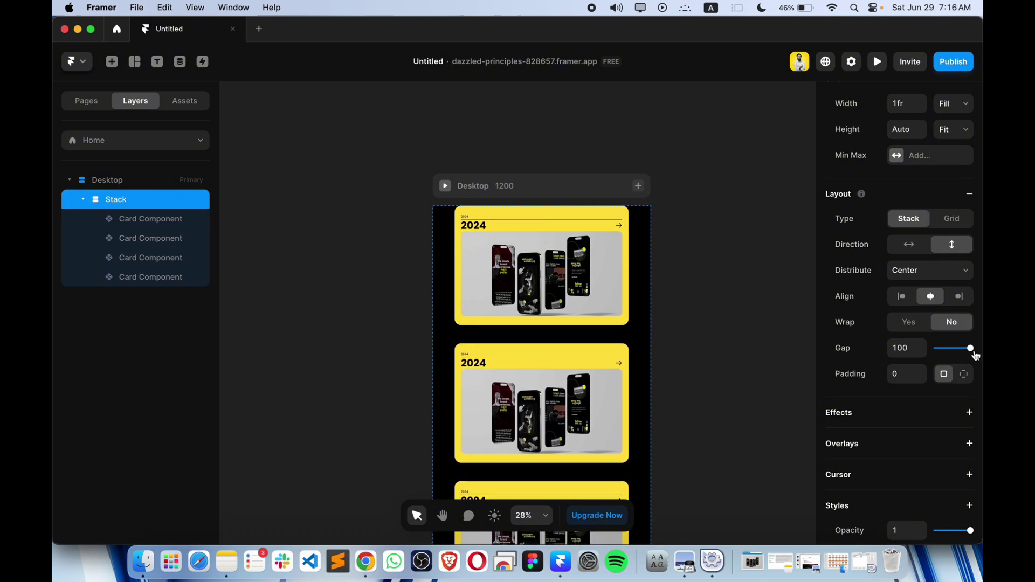
{"action": "left_click", "coordinate": [762, 365]}
{"action": "scroll", "coordinate": [763, 365], "scroll_direction": "down", "scroll_amount": 3}
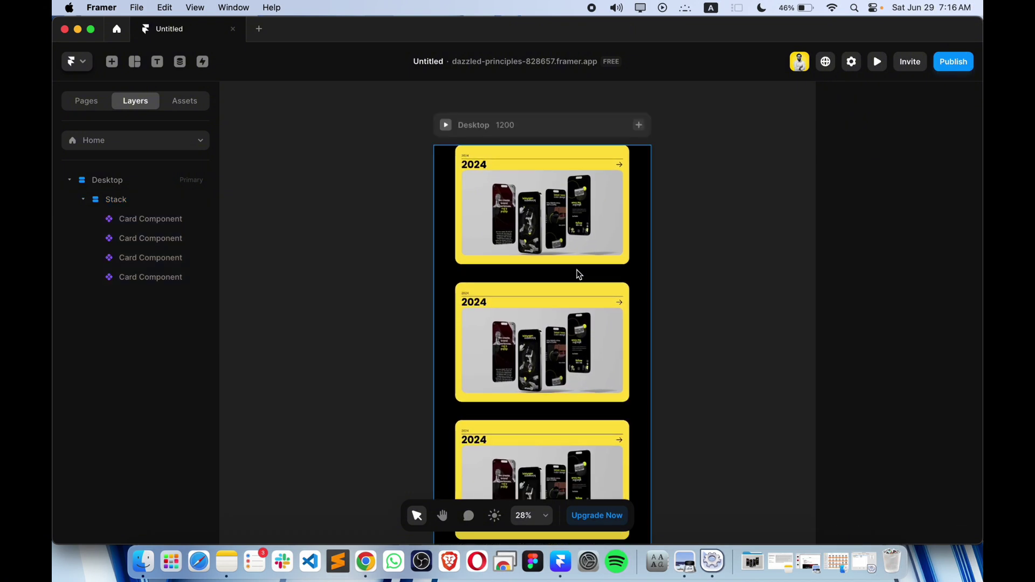
{"action": "left_click", "coordinate": [564, 244]}
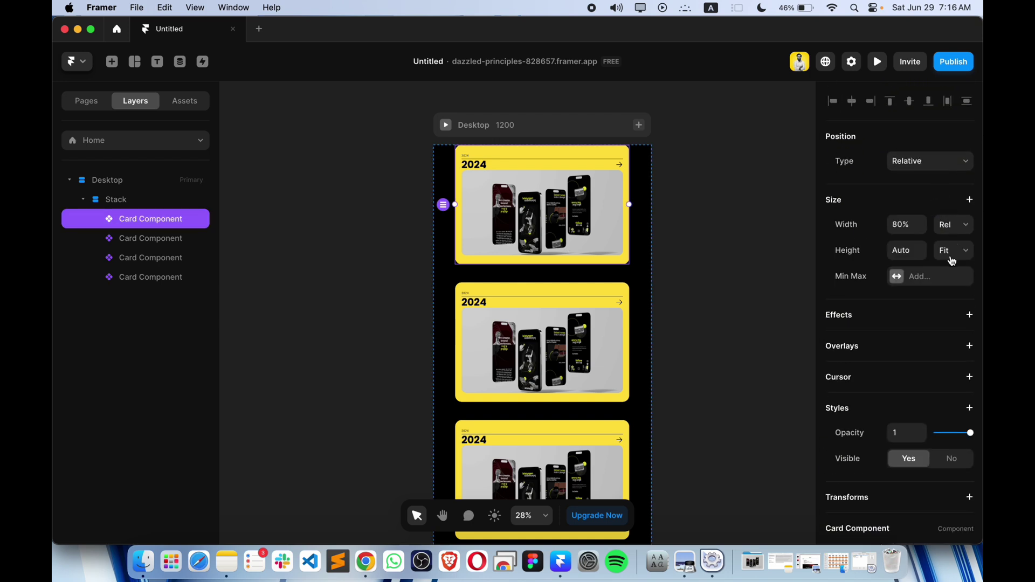
Set Position Type to Sticky with Top 0 on the second, third and fourth cards.
{"action": "left_click", "coordinate": [928, 163]}
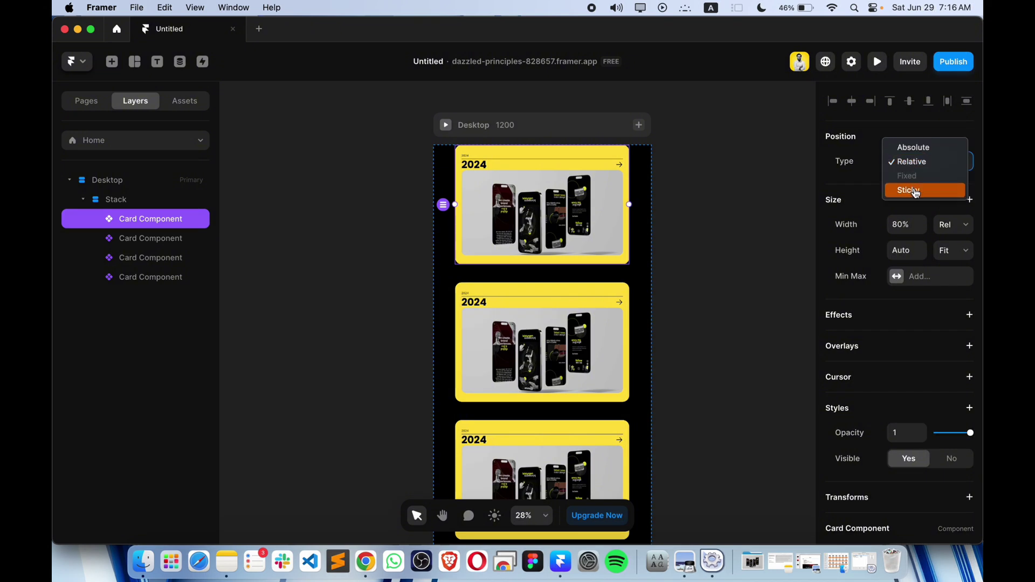
{"action": "key", "text": "Escape"}
{"action": "left_click", "coordinate": [533, 330]}
{"action": "left_click", "coordinate": [936, 162]}
{"action": "left_click", "coordinate": [925, 188]}
{"action": "scroll", "coordinate": [464, 399], "scroll_direction": "down", "scroll_amount": 3}
{"action": "left_click", "coordinate": [539, 359]}
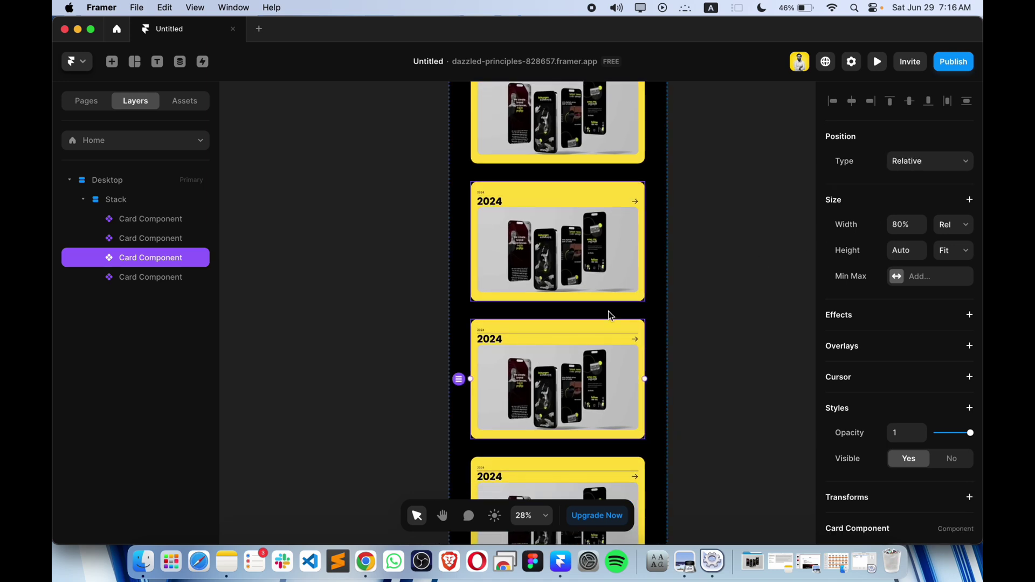
{"action": "double_click", "coordinate": [565, 358]}
{"action": "key", "text": "Escape"}
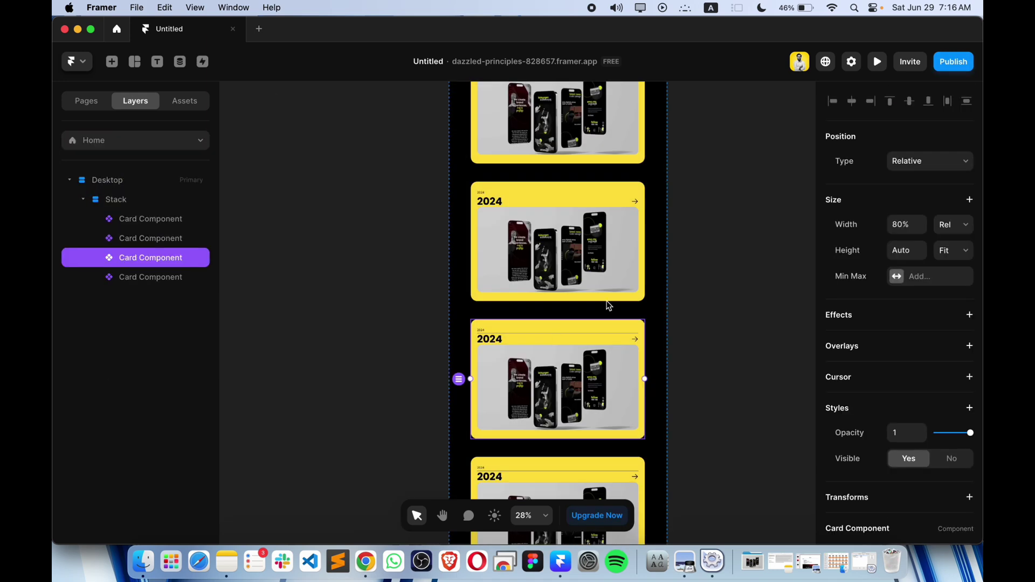
{"action": "left_click", "coordinate": [938, 170]}
{"action": "left_click", "coordinate": [921, 190]}
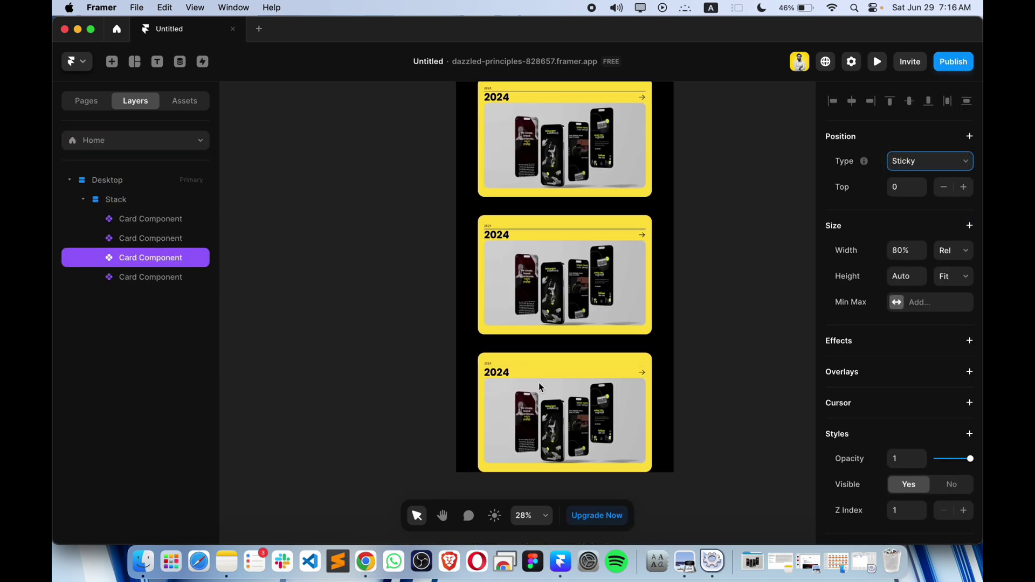
{"action": "left_click", "coordinate": [917, 161]}
{"action": "left_click", "coordinate": [919, 188]}
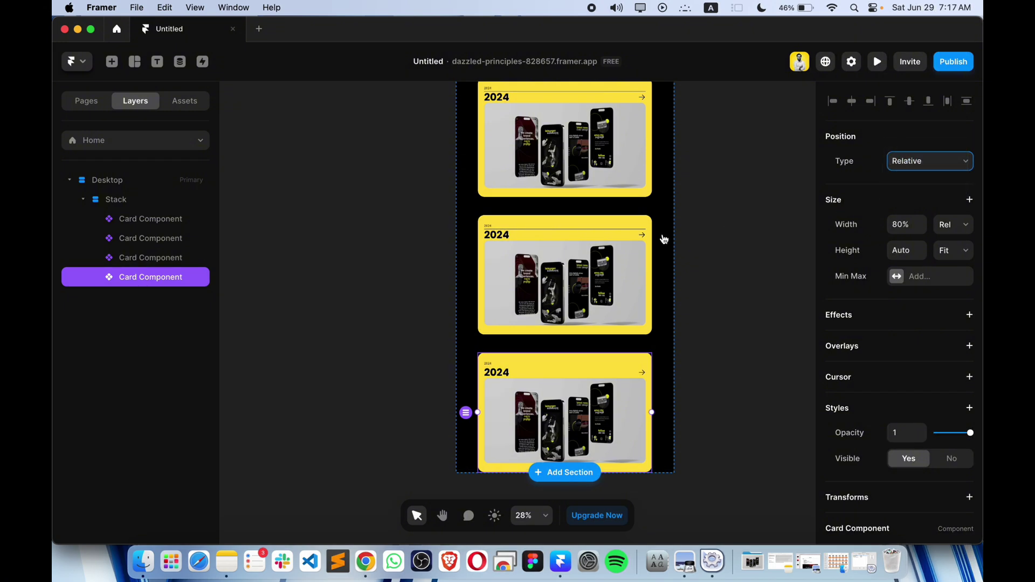
Preview the page and scroll to test the sticky cards.
{"action": "left_click", "coordinate": [877, 62]}
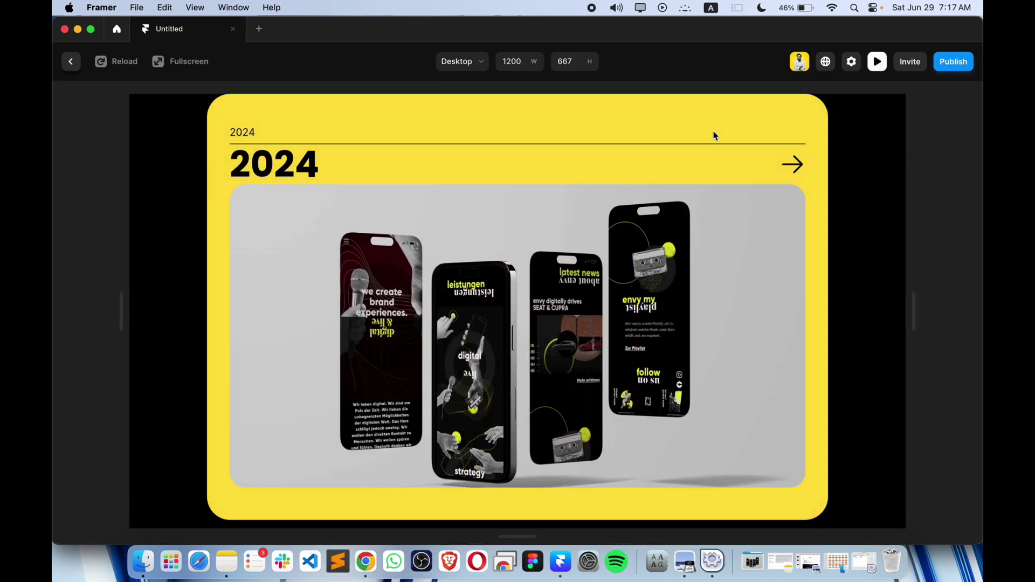
{"action": "scroll", "coordinate": [522, 238], "scroll_direction": "down", "scroll_amount": 5}
{"action": "scroll", "coordinate": [521, 238], "scroll_direction": "down", "scroll_amount": 3}
{"action": "scroll", "coordinate": [522, 238], "scroll_direction": "up", "scroll_amount": 2}
{"action": "scroll", "coordinate": [522, 238], "scroll_direction": "down", "scroll_amount": 3}
{"action": "left_click", "coordinate": [70, 62]}
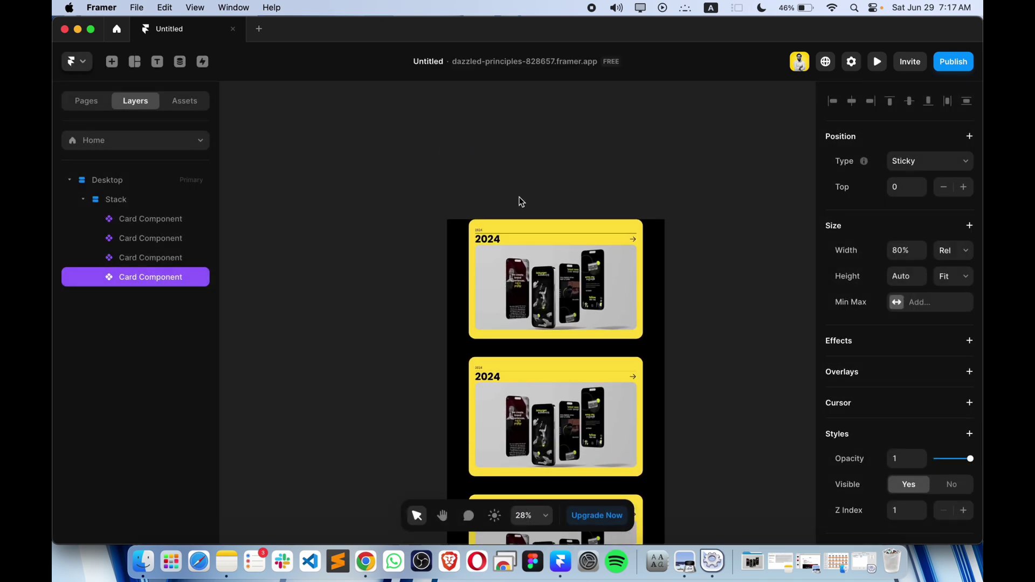
{"action": "scroll", "coordinate": [546, 198], "scroll_direction": "down", "scroll_amount": 3}
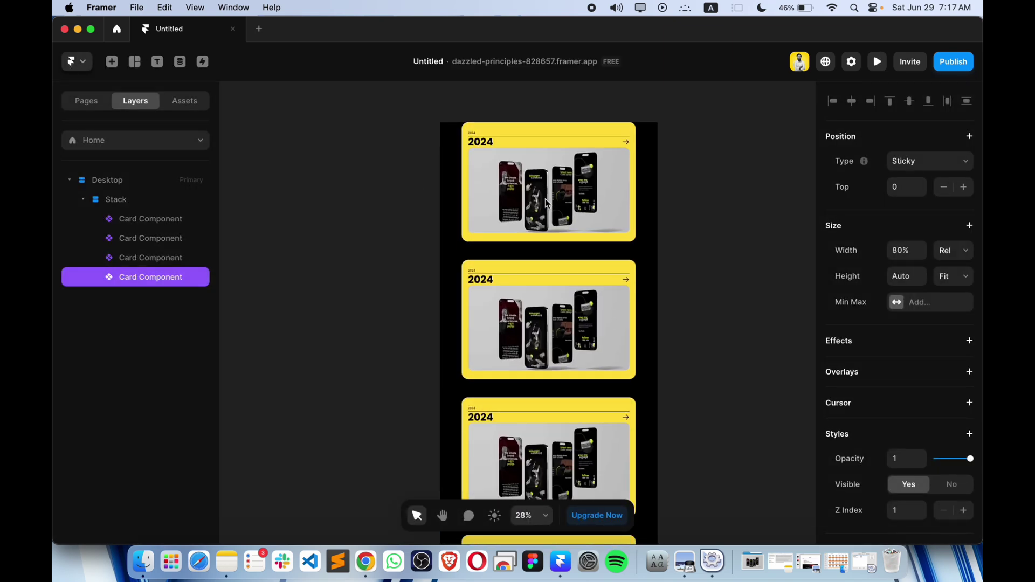
Set Overflow to Visible on both the Stack and the Desktop frame.
{"action": "left_click", "coordinate": [109, 201]}
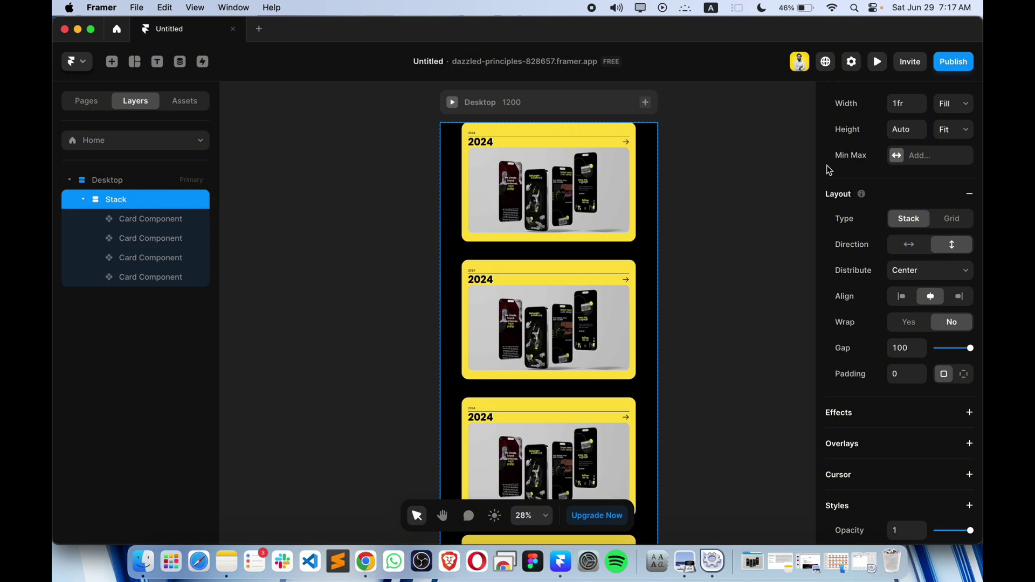
{"action": "scroll", "coordinate": [878, 307], "scroll_direction": "down", "scroll_amount": 10}
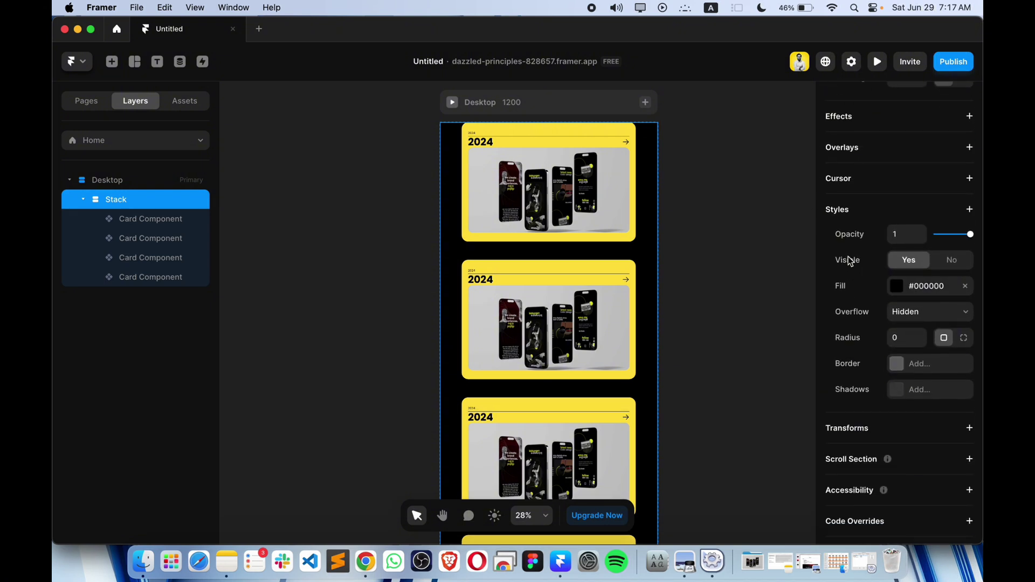
{"action": "left_click", "coordinate": [928, 313]}
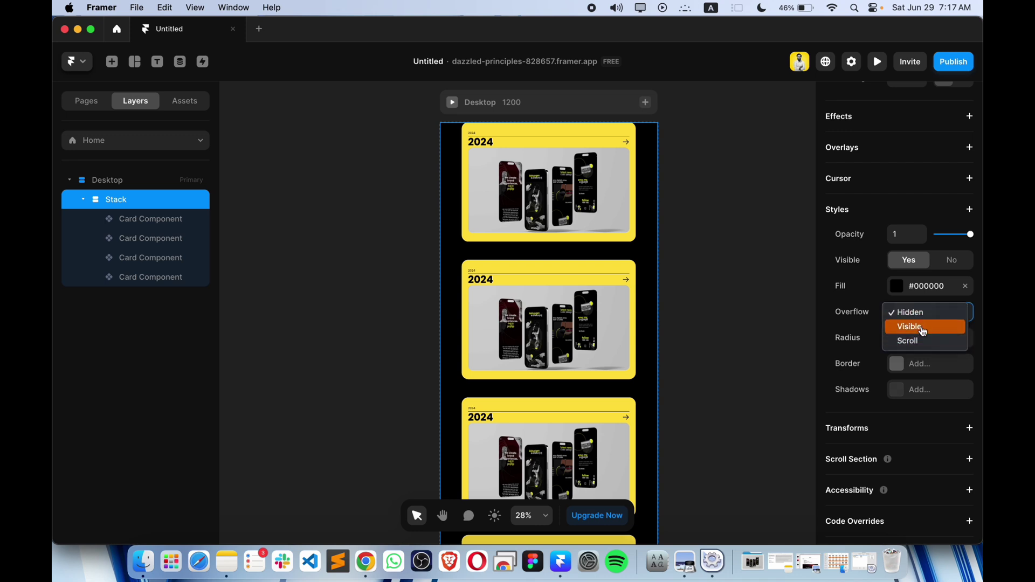
{"action": "left_click", "coordinate": [923, 327]}
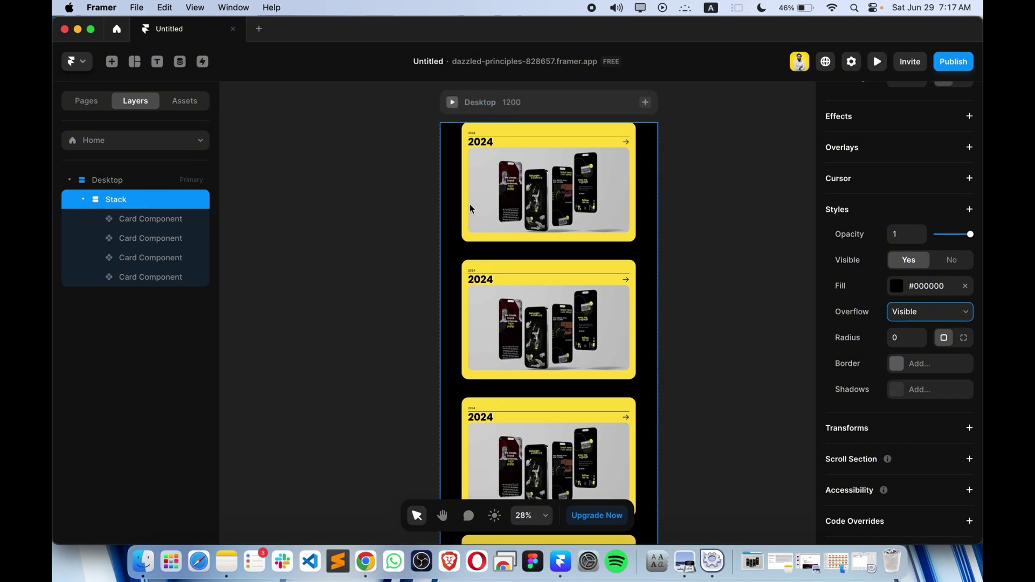
{"action": "left_click", "coordinate": [164, 183]}
{"action": "scroll", "coordinate": [927, 347], "scroll_direction": "down", "scroll_amount": 5}
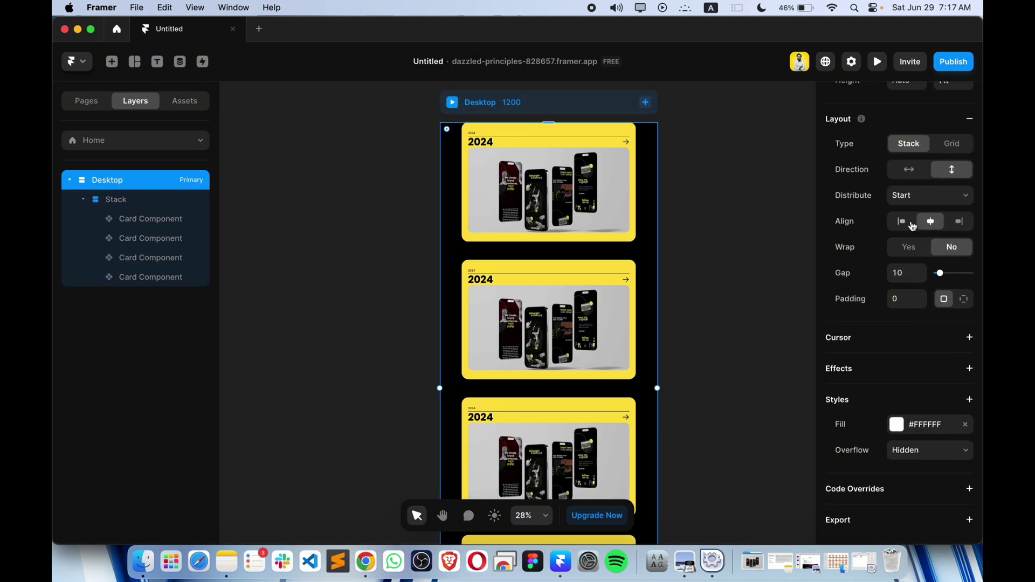
{"action": "scroll", "coordinate": [912, 226], "scroll_direction": "up", "scroll_amount": 1}
{"action": "scroll", "coordinate": [912, 226], "scroll_direction": "down", "scroll_amount": 1}
{"action": "left_click", "coordinate": [920, 456]}
{"action": "left_click", "coordinate": [915, 470]}
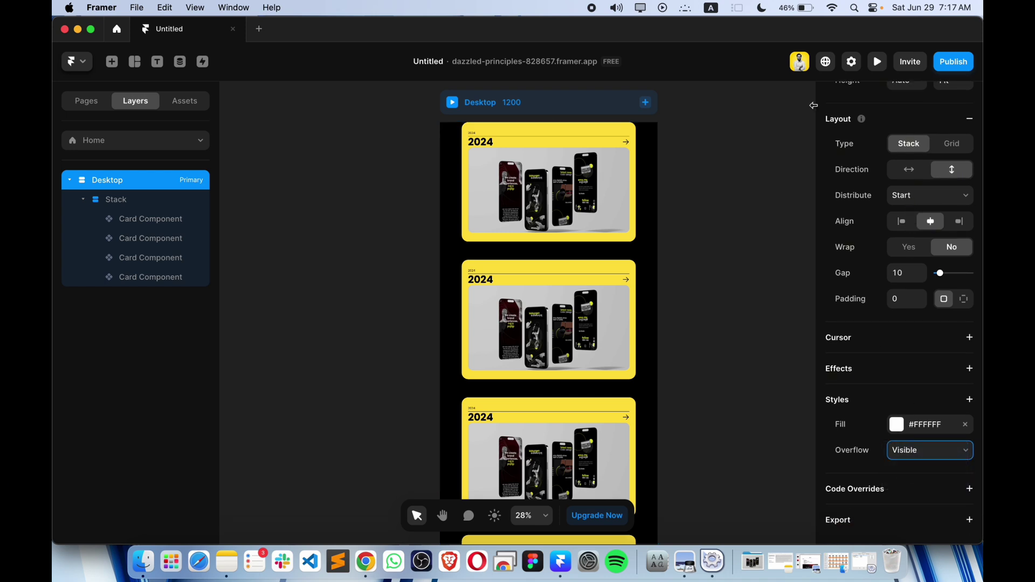
Preview the page and scroll to watch the yellow cards stack.
{"action": "left_click", "coordinate": [877, 60]}
{"action": "scroll", "coordinate": [540, 258], "scroll_direction": "down", "scroll_amount": 3}
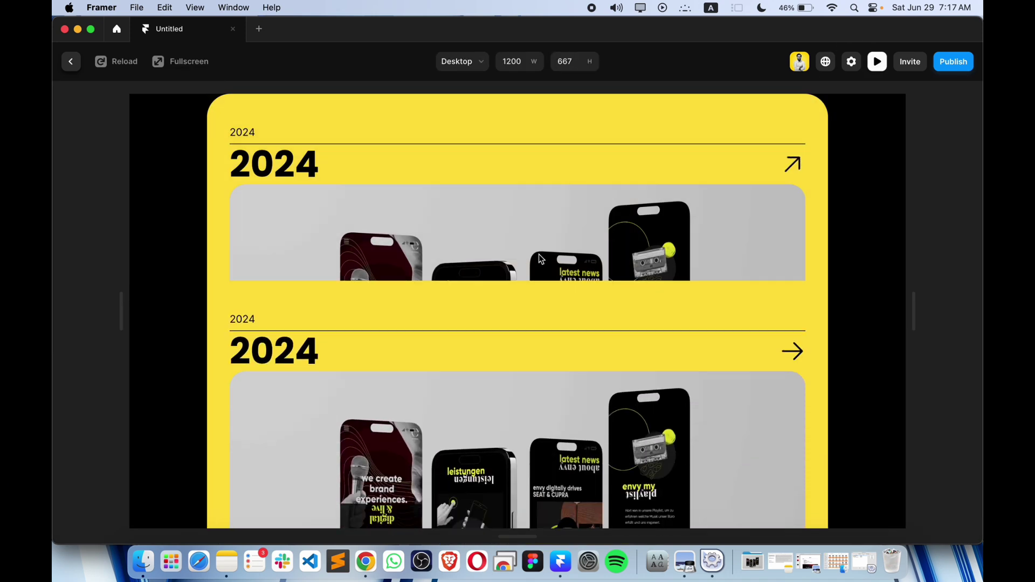
{"action": "scroll", "coordinate": [538, 254], "scroll_direction": "up", "scroll_amount": 3}
{"action": "scroll", "coordinate": [539, 254], "scroll_direction": "down", "scroll_amount": 2}
{"action": "scroll", "coordinate": [538, 254], "scroll_direction": "up", "scroll_amount": 3}
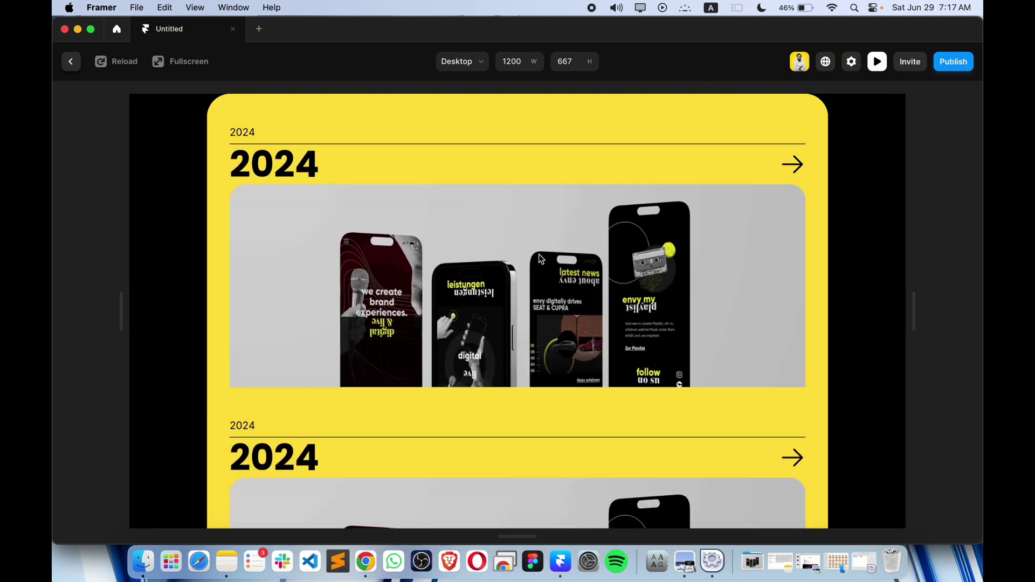
{"action": "scroll", "coordinate": [538, 254], "scroll_direction": "down", "scroll_amount": 5}
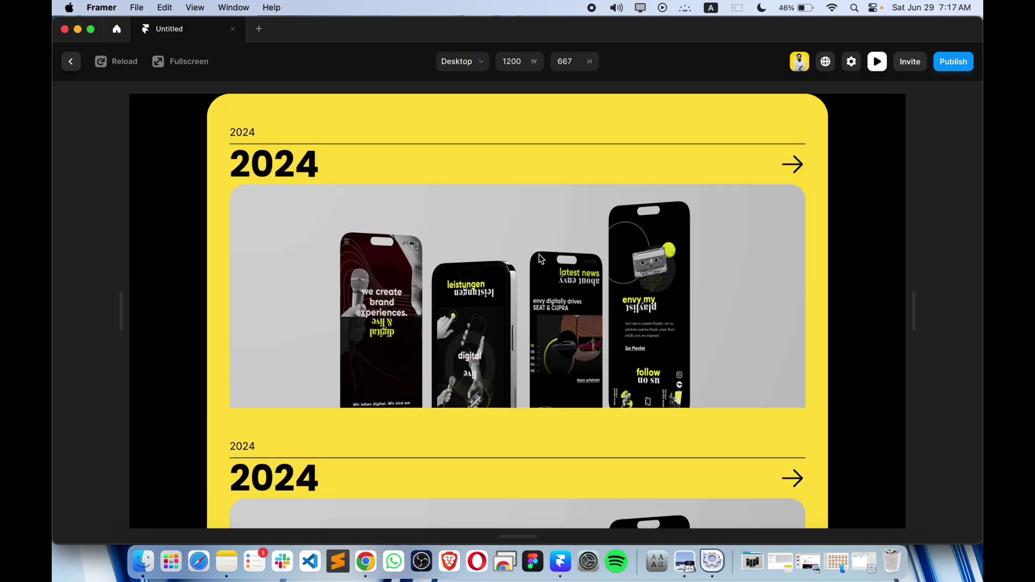
{"action": "left_click", "coordinate": [71, 62]}
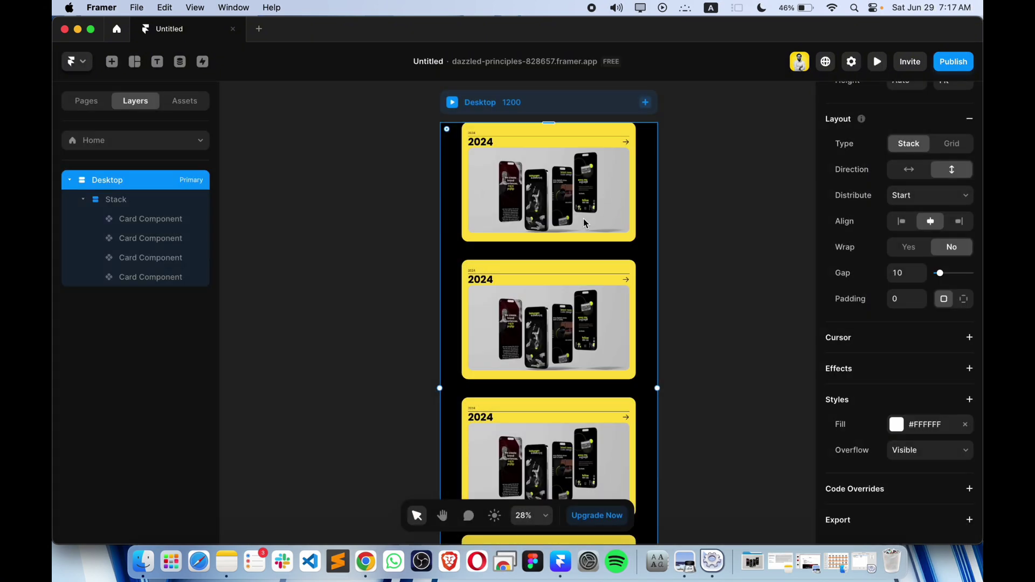
Bind the Card Component's fill to a new Background colour variable defaulting to #FFE041.
{"action": "left_click", "coordinate": [447, 189]}
{"action": "left_click", "coordinate": [464, 186]}
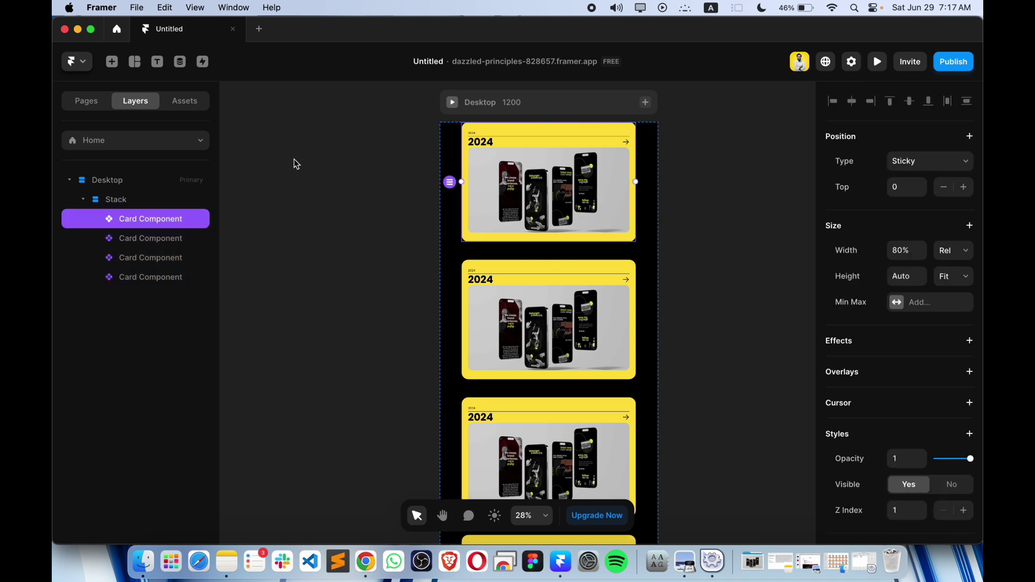
{"action": "double_click", "coordinate": [565, 180]}
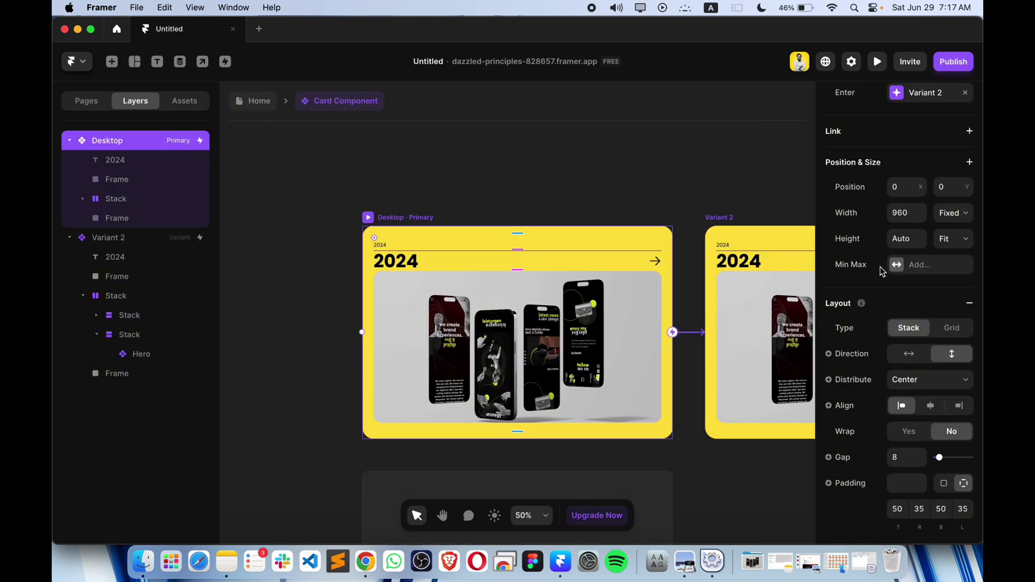
{"action": "scroll", "coordinate": [881, 271], "scroll_direction": "down", "scroll_amount": 10}
{"action": "left_click", "coordinate": [828, 290]}
{"action": "mouse_move", "coordinate": [852, 311]}
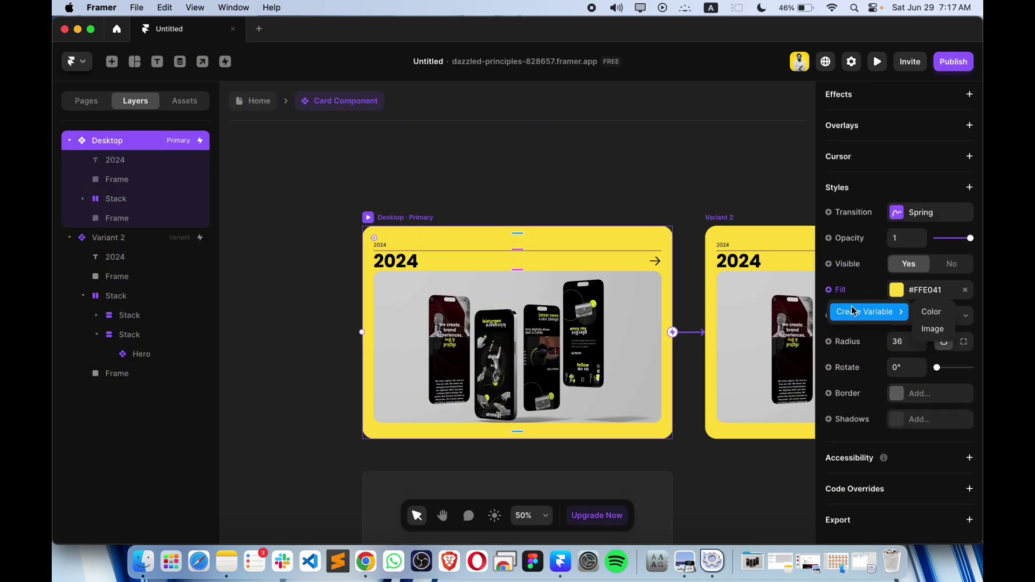
{"action": "left_click", "coordinate": [936, 318]}
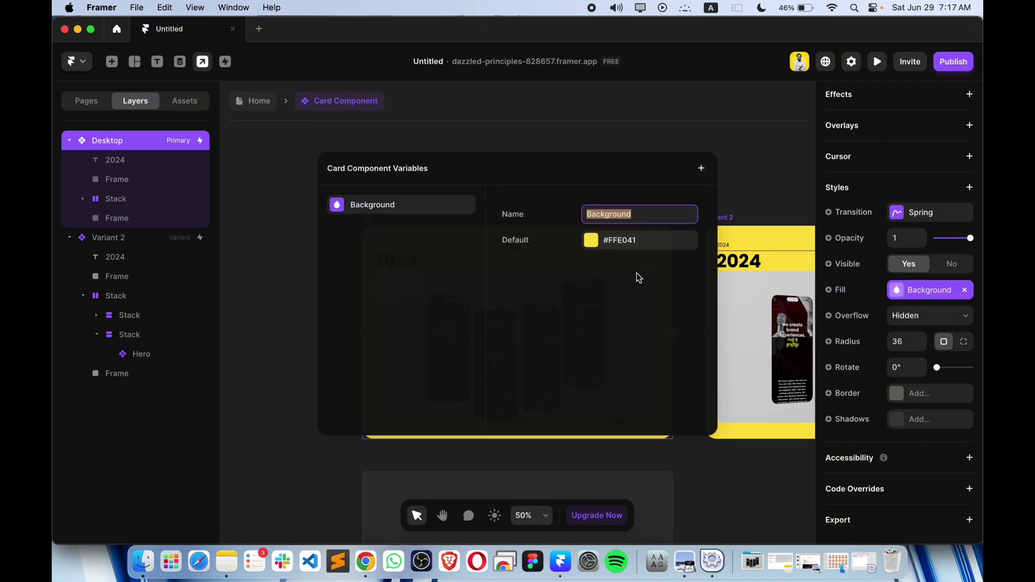
{"action": "left_click", "coordinate": [762, 166]}
{"action": "key", "text": "Escape"}
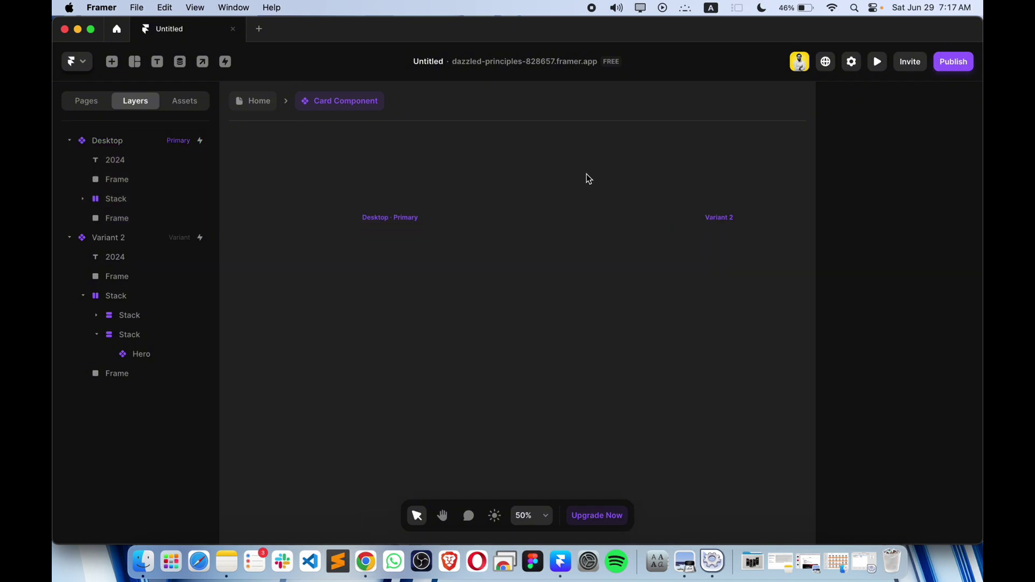
{"action": "left_click", "coordinate": [563, 299]}
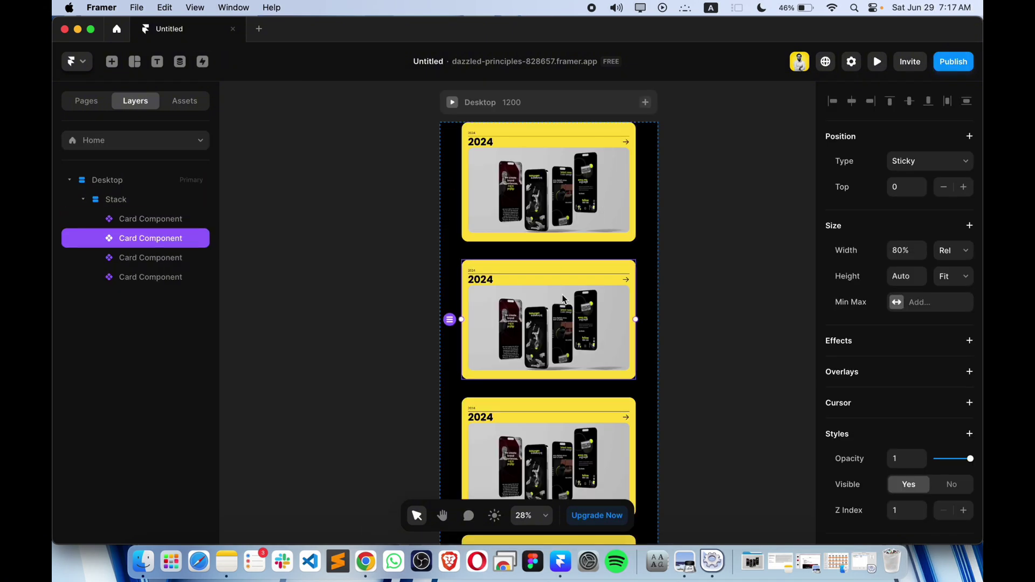
Change the second and fourth cards' Background to white #FFFFFF.
{"action": "scroll", "coordinate": [910, 348], "scroll_direction": "down", "scroll_amount": 5}
{"action": "left_click", "coordinate": [896, 393]}
{"action": "left_click_drag", "start_coordinate": [661, 350], "coordinate": [536, 250]}
{"action": "left_click", "coordinate": [735, 248]}
{"action": "scroll", "coordinate": [568, 418], "scroll_direction": "down", "scroll_amount": 3}
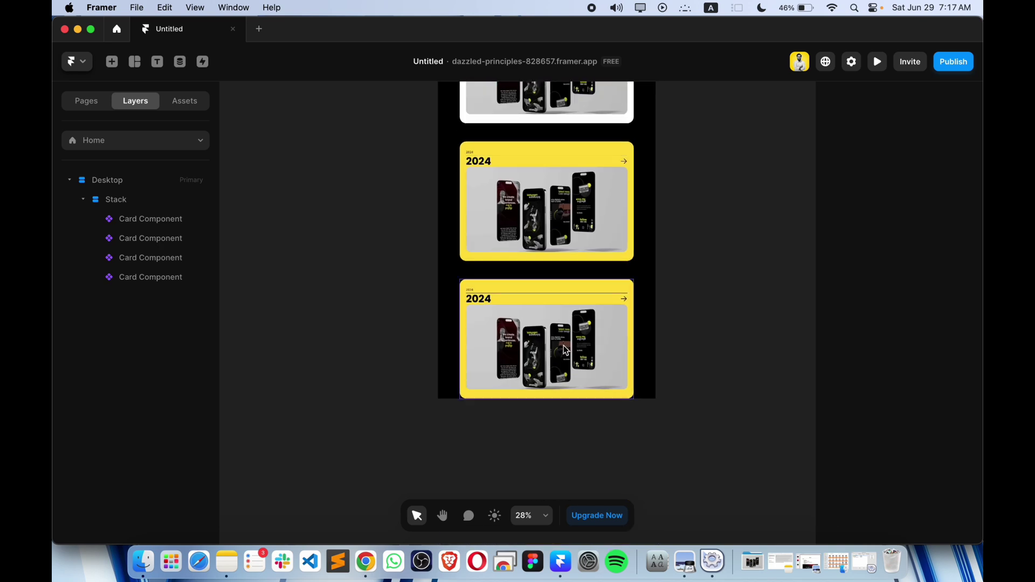
{"action": "left_click", "coordinate": [567, 349]}
{"action": "scroll", "coordinate": [938, 340], "scroll_direction": "down", "scroll_amount": 5}
{"action": "left_click", "coordinate": [906, 393]}
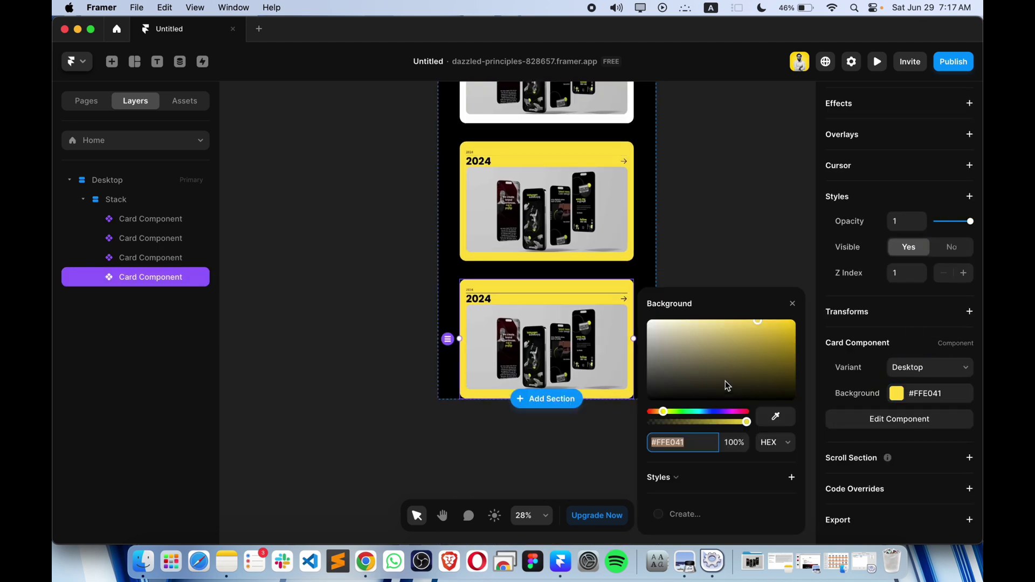
{"action": "left_click_drag", "start_coordinate": [733, 393], "coordinate": [645, 317]}
{"action": "left_click", "coordinate": [713, 211]}
Preview the page to check the alternating yellow and white cards.
{"action": "left_click", "coordinate": [876, 61]}
{"action": "scroll", "coordinate": [592, 267], "scroll_direction": "down", "scroll_amount": 5}
{"action": "scroll", "coordinate": [591, 267], "scroll_direction": "down", "scroll_amount": 5}
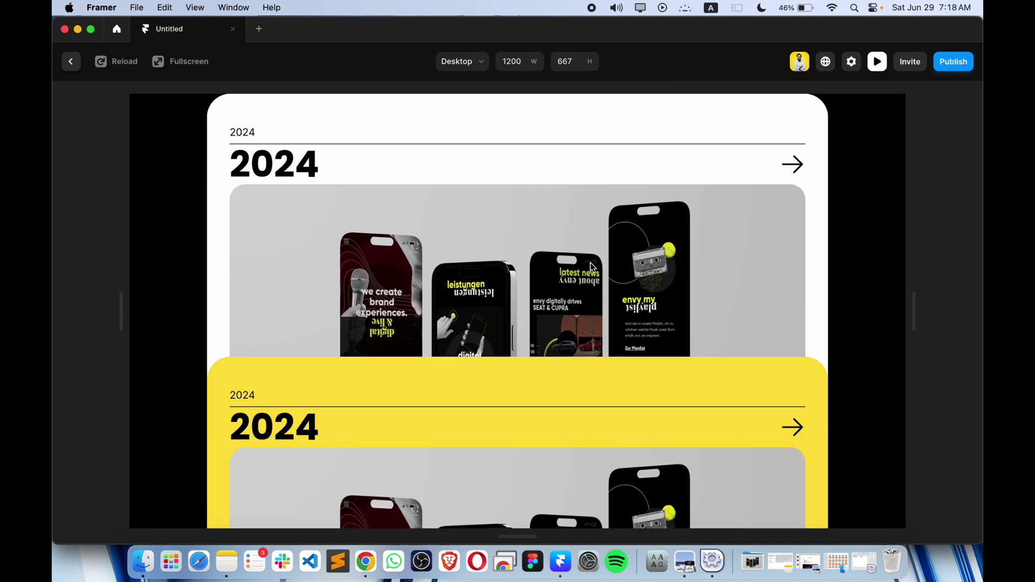
{"action": "scroll", "coordinate": [591, 267], "scroll_direction": "up", "scroll_amount": 4}
Compare the stack against the reference portfolio site, then exit the preview.
{"action": "key", "text": "ctrl+Up"}
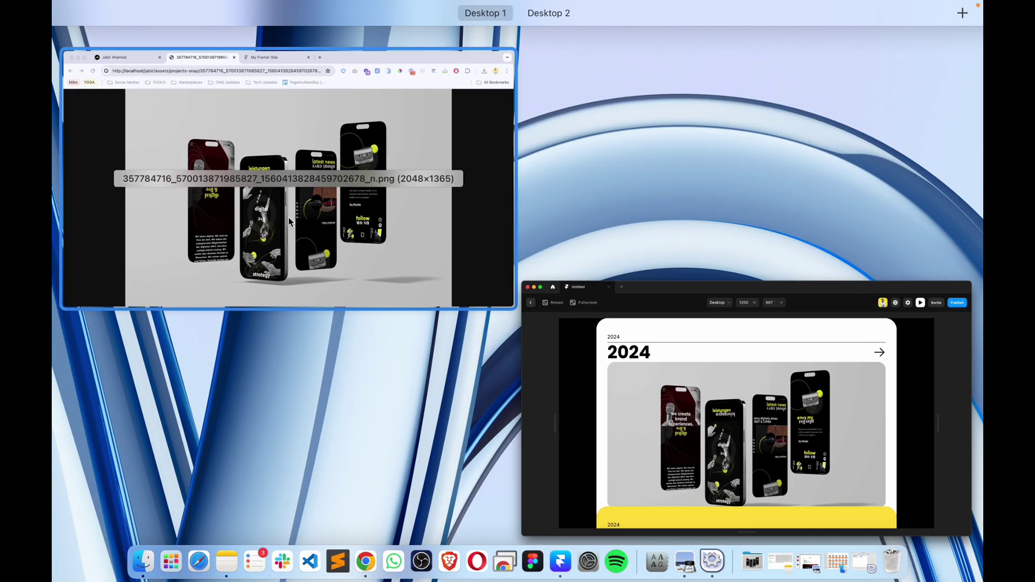
{"action": "left_click", "coordinate": [288, 172]}
{"action": "left_click", "coordinate": [185, 29]}
{"action": "scroll", "coordinate": [360, 289], "scroll_direction": "down", "scroll_amount": 3}
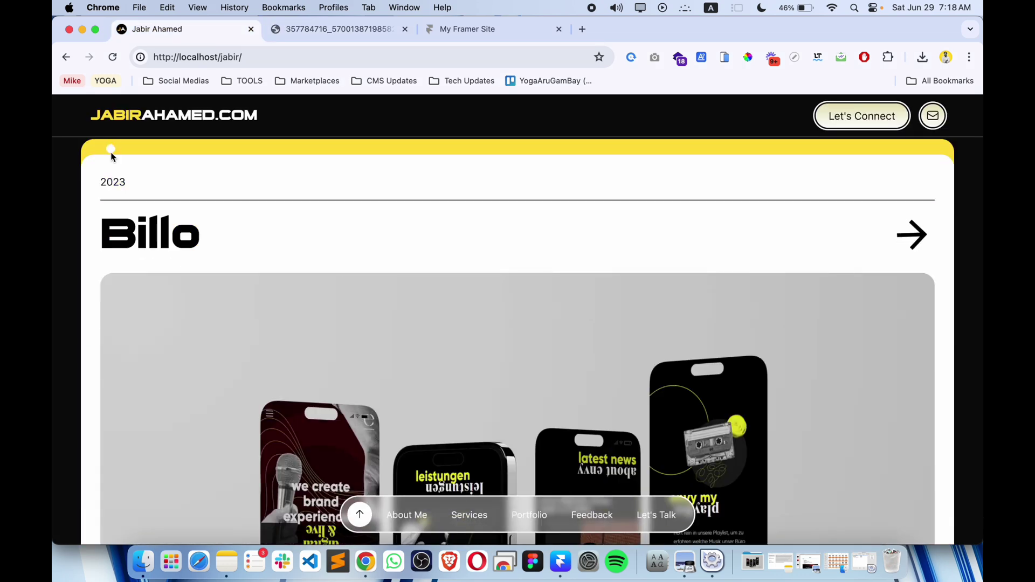
{"action": "key", "text": "ctrl+Up"}
{"action": "left_click", "coordinate": [336, 205]}
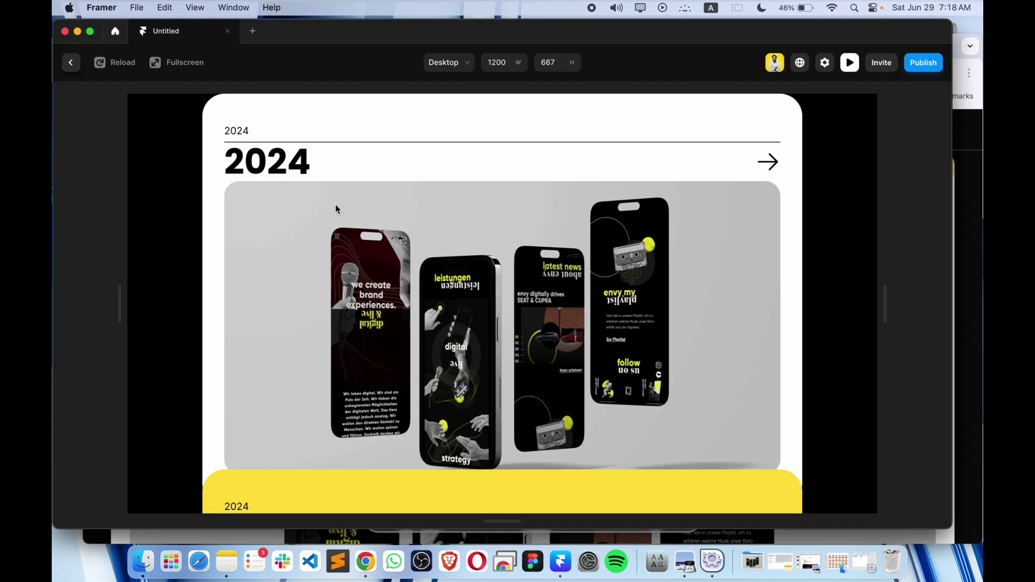
{"action": "left_click", "coordinate": [71, 61]}
{"action": "scroll", "coordinate": [452, 122], "scroll_direction": "down", "scroll_amount": 3}
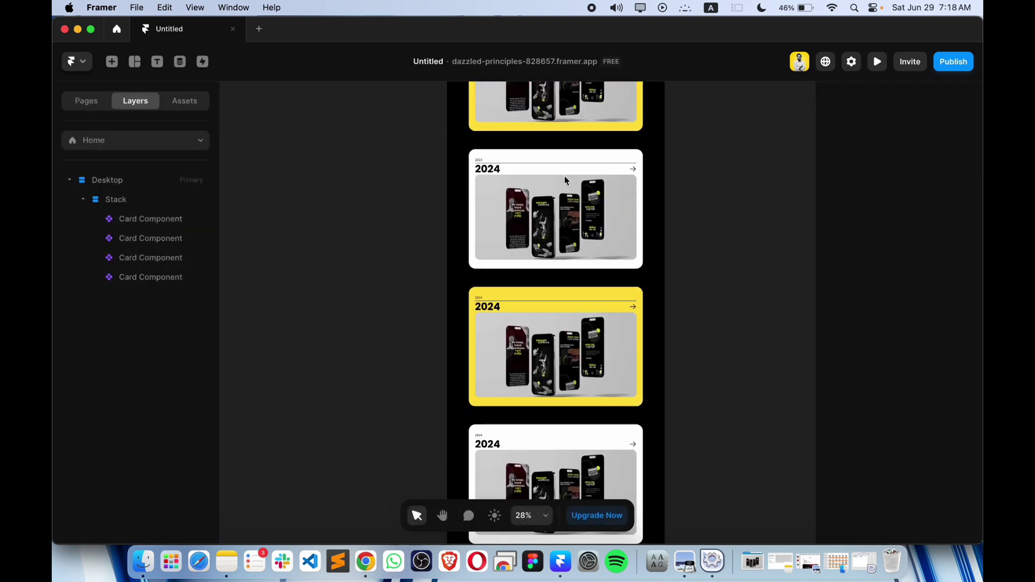
{"action": "scroll", "coordinate": [598, 162], "scroll_direction": "up", "scroll_amount": 3}
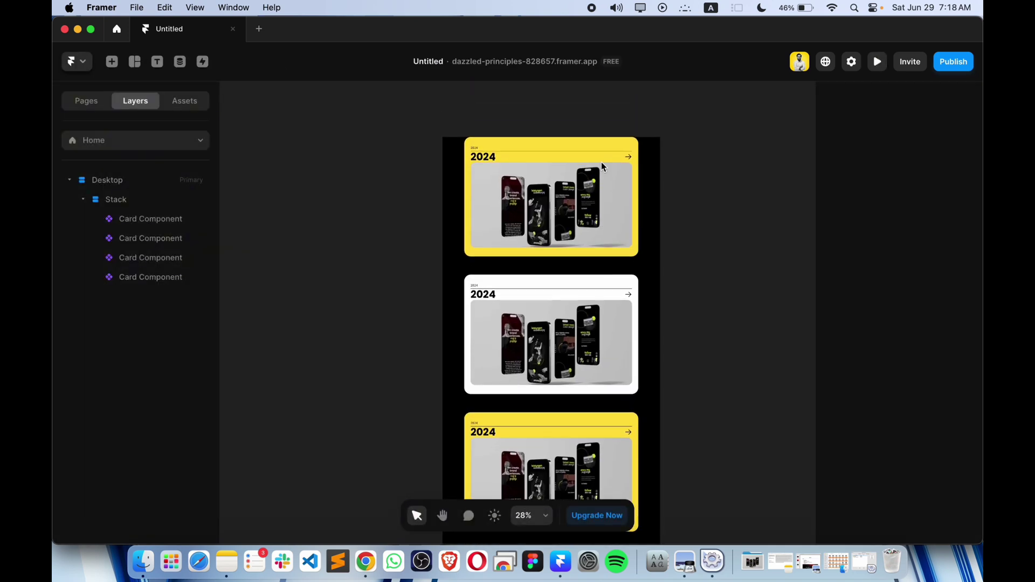
Set the second card's sticky Top offset to 20.
{"action": "left_click", "coordinate": [565, 304]}
{"action": "scroll", "coordinate": [879, 219], "scroll_direction": "up", "scroll_amount": 5}
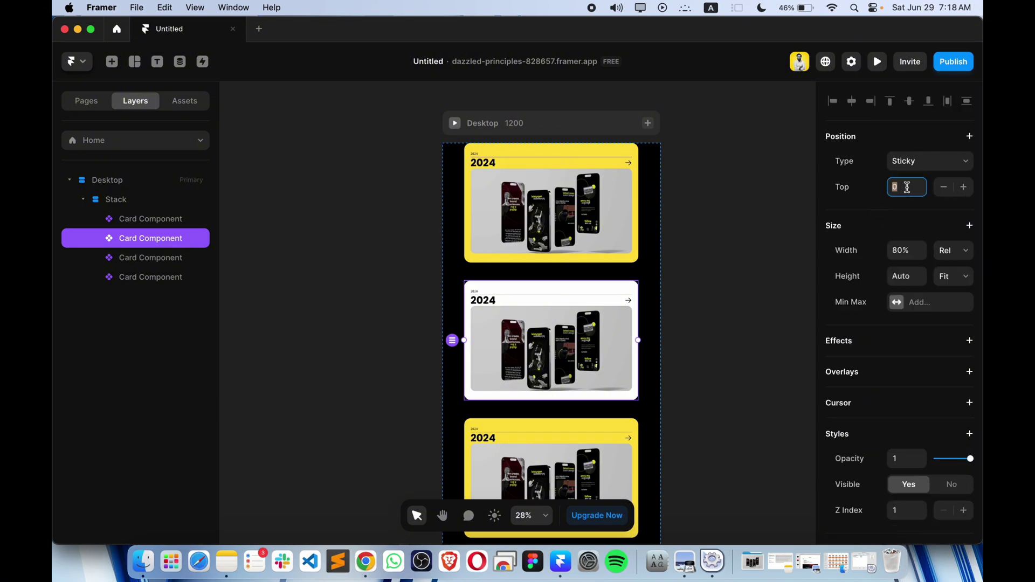
{"action": "key", "text": "Left"}
{"action": "key", "text": "super+a"}
{"action": "type", "text": "0"}
{"action": "key", "text": "Return"}
{"action": "scroll", "coordinate": [859, 232], "scroll_direction": "down", "scroll_amount": 4}
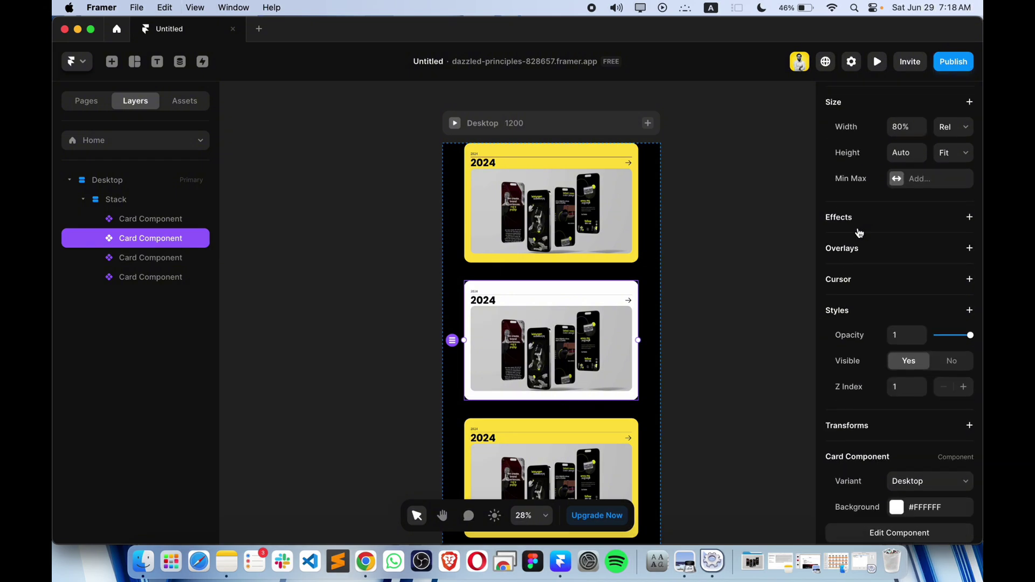
{"action": "scroll", "coordinate": [619, 338], "scroll_direction": "down", "scroll_amount": 5}
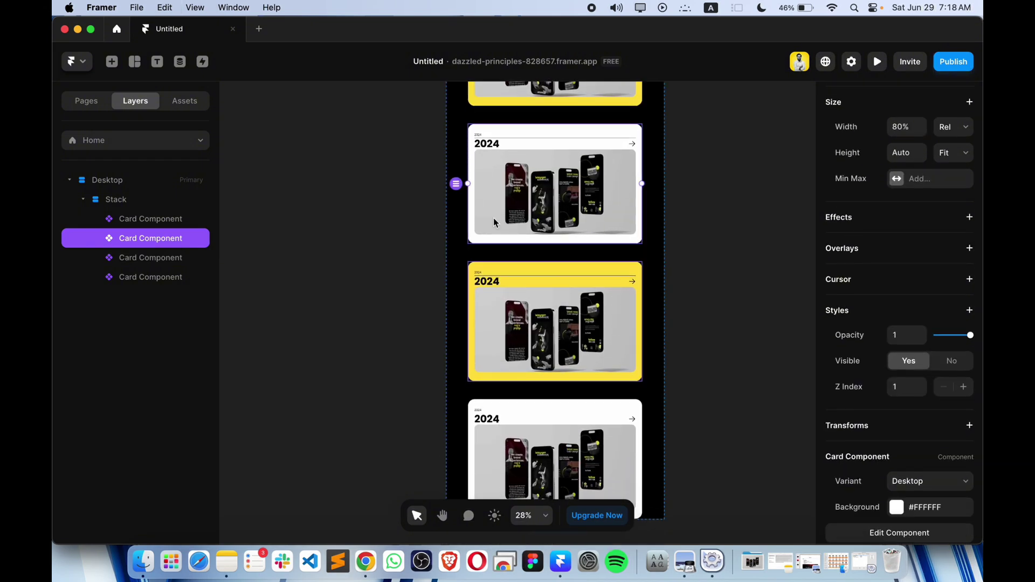
{"action": "scroll", "coordinate": [528, 141], "scroll_direction": "up", "scroll_amount": 2}
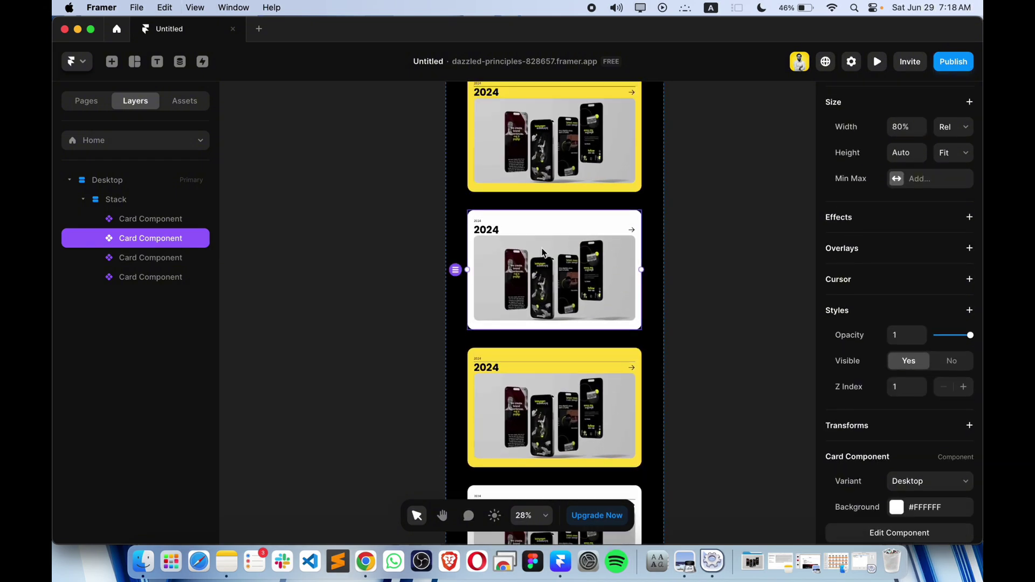
Select the third card and preview the staggered stacking.
{"action": "left_click", "coordinate": [545, 404]}
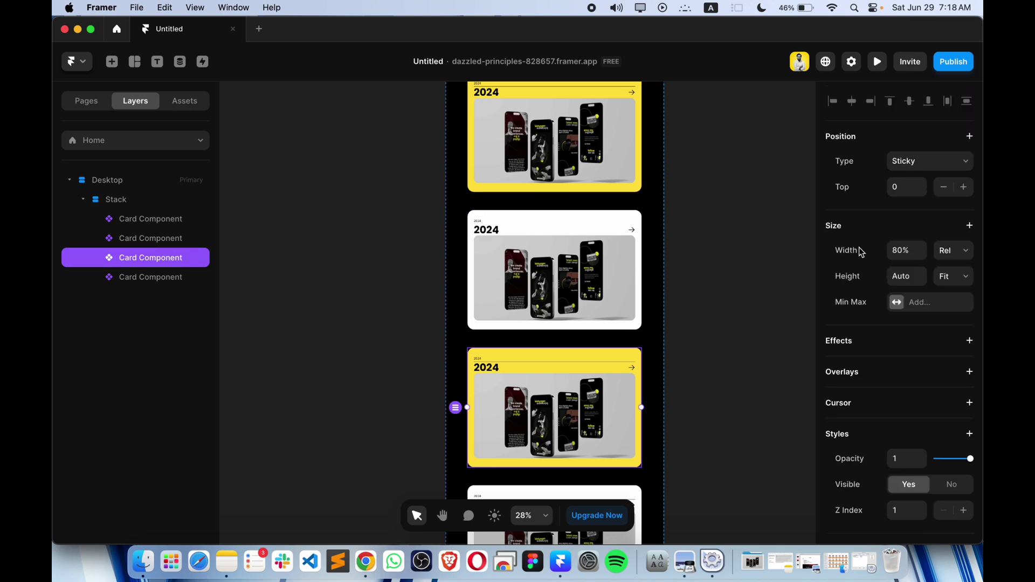
{"action": "left_click", "coordinate": [877, 62]}
{"action": "scroll", "coordinate": [512, 330], "scroll_direction": "down", "scroll_amount": 5}
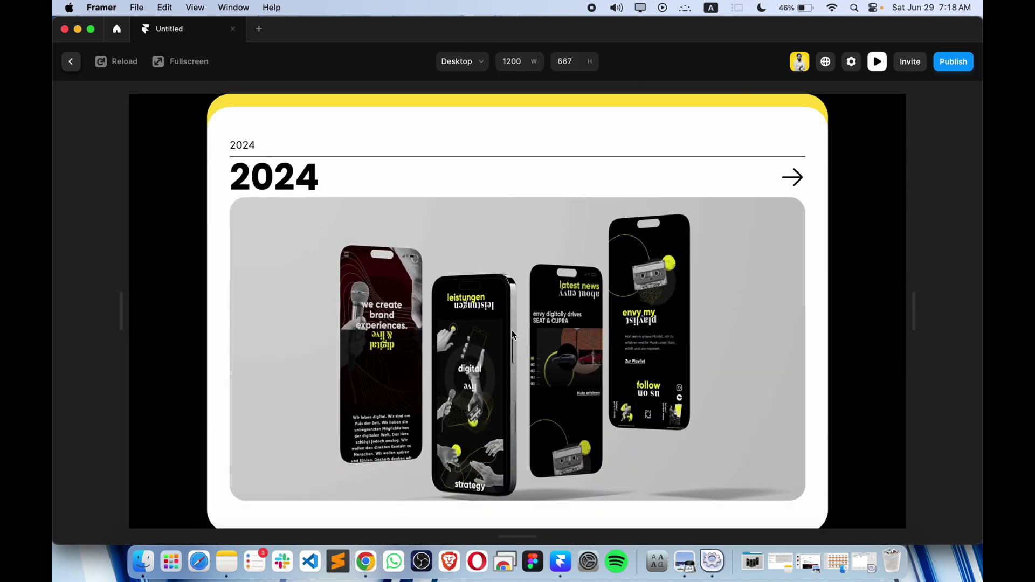
{"action": "left_click", "coordinate": [79, 63]}
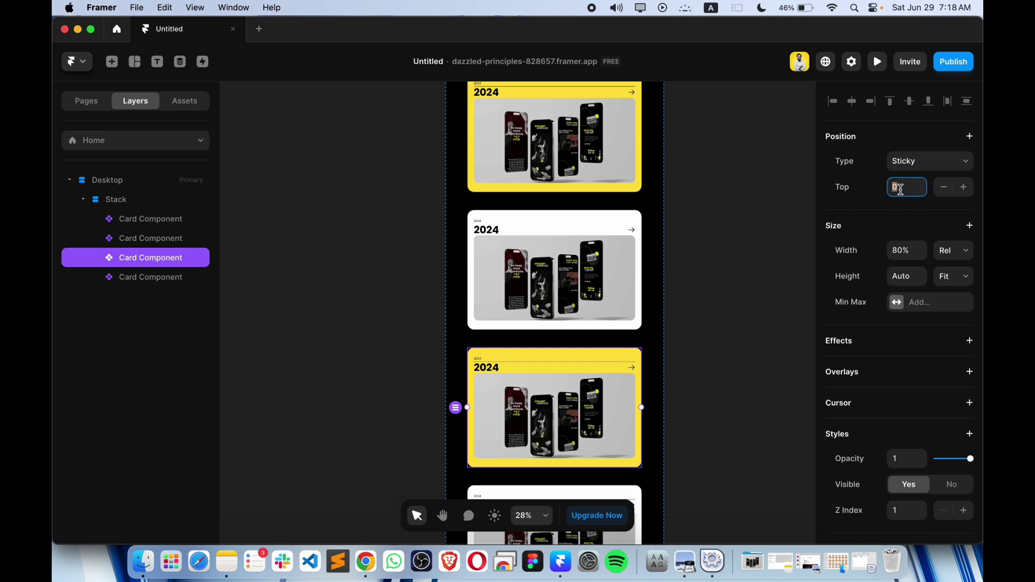
{"action": "scroll", "coordinate": [640, 335], "scroll_direction": "down", "scroll_amount": 3}
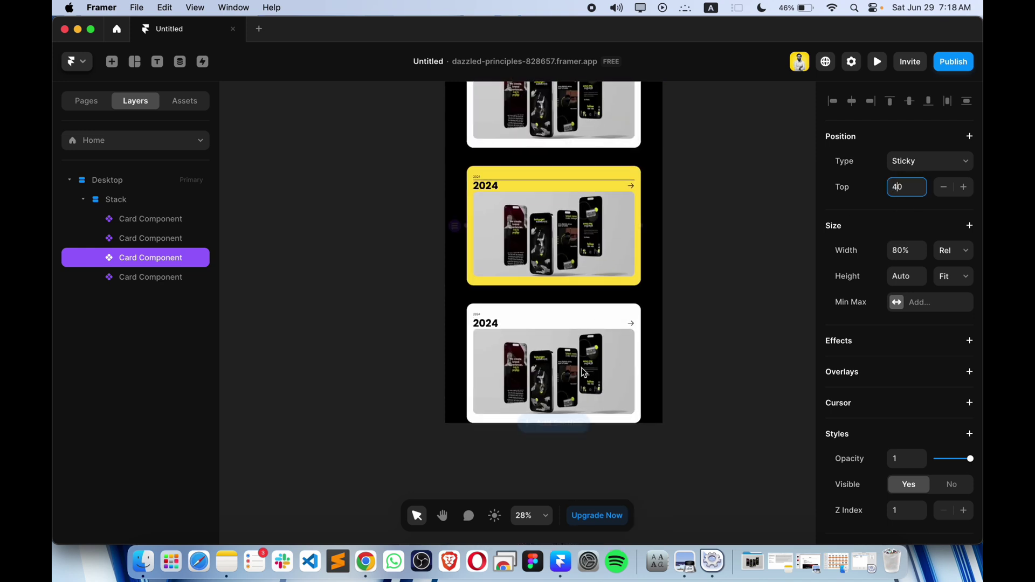
Set the fourth card's sticky Top offset to 60.
{"action": "left_click", "coordinate": [639, 336]}
{"action": "scroll", "coordinate": [878, 203], "scroll_direction": "up", "scroll_amount": 5}
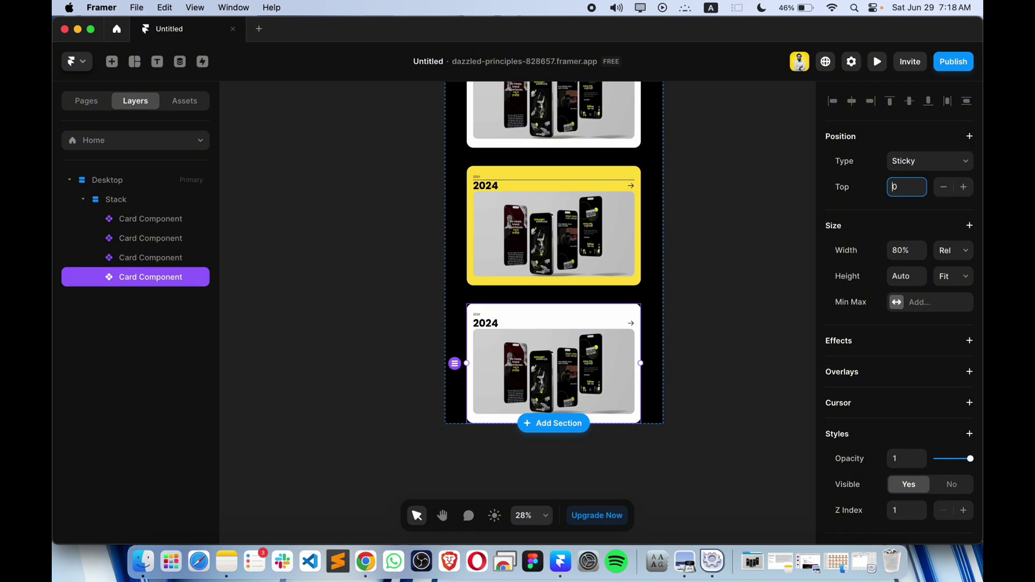
{"action": "type", "text": "60"}
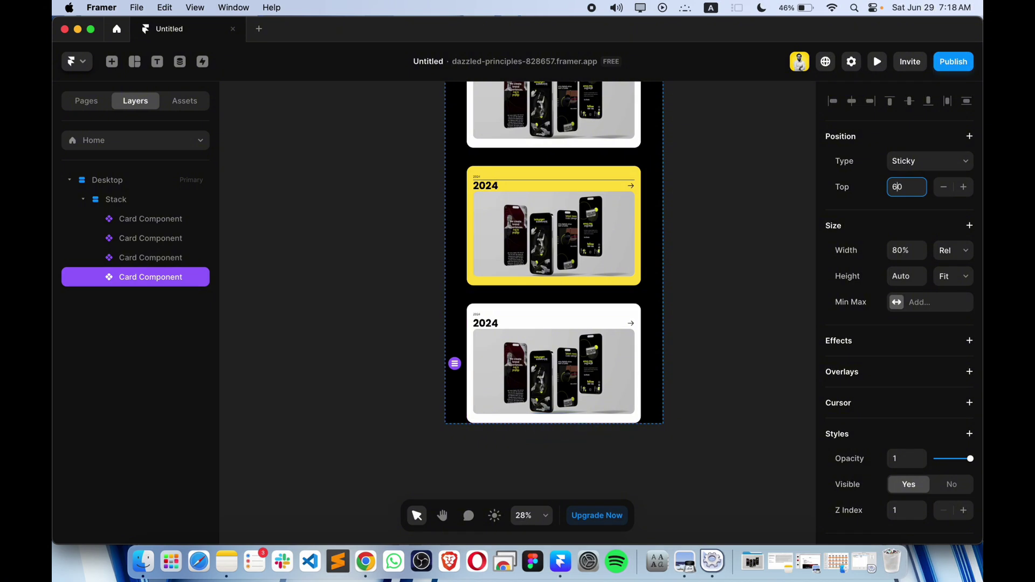
{"action": "left_click", "coordinate": [800, 224]}
Preview the page to check the staggered card stack.
{"action": "left_click", "coordinate": [879, 61]}
{"action": "scroll", "coordinate": [471, 282], "scroll_direction": "down", "scroll_amount": 10}
{"action": "scroll", "coordinate": [471, 282], "scroll_direction": "down", "scroll_amount": 10}
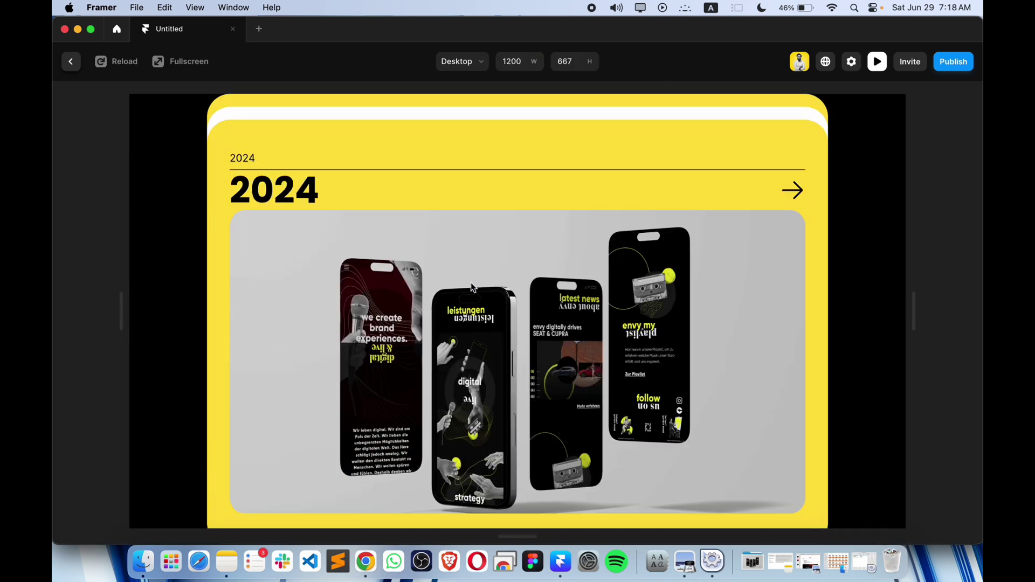
{"action": "scroll", "coordinate": [470, 283], "scroll_direction": "up", "scroll_amount": 5}
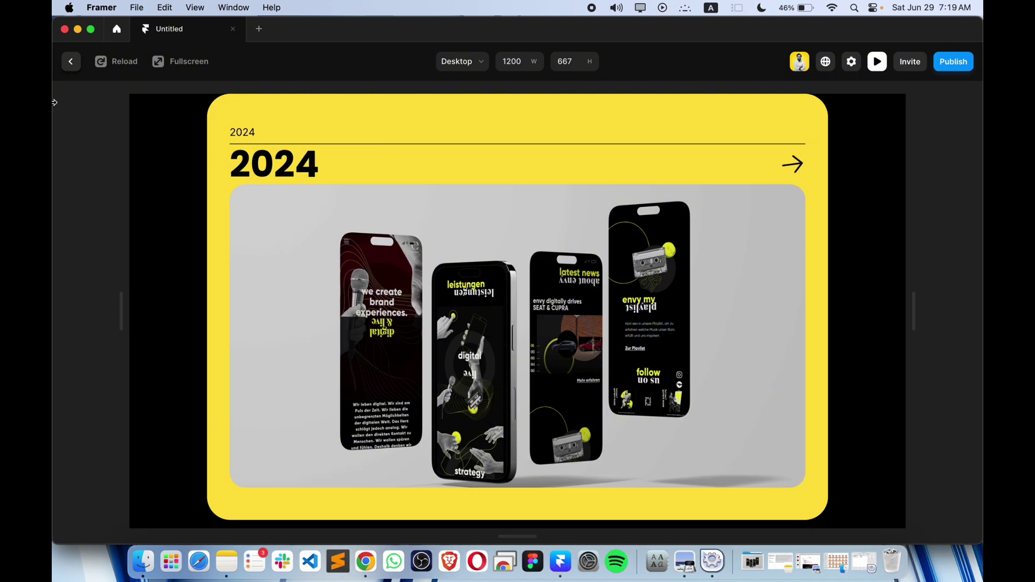
{"action": "left_click", "coordinate": [70, 62]}
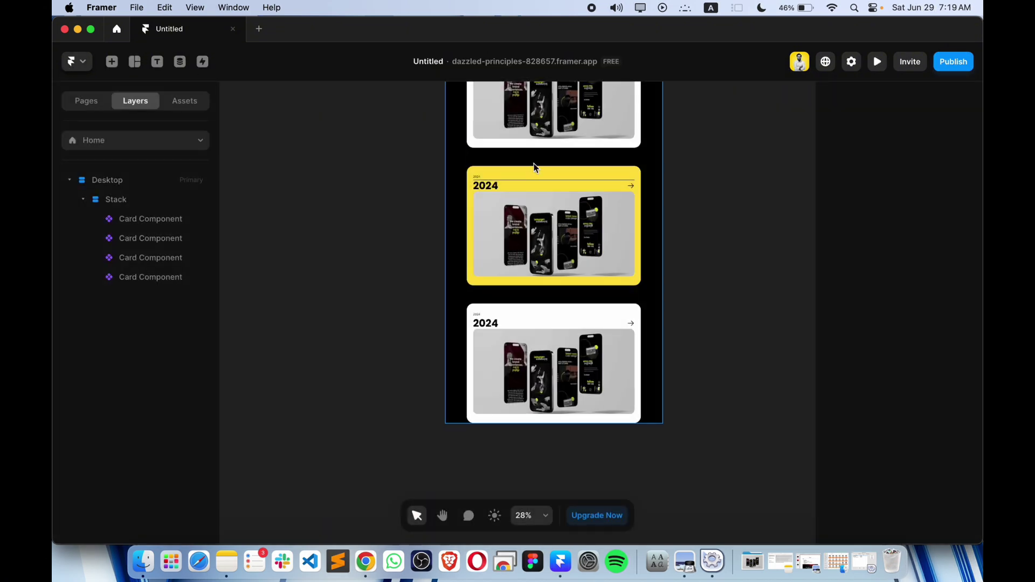
{"action": "scroll", "coordinate": [536, 166], "scroll_direction": "down", "scroll_amount": 3}
{"action": "scroll", "coordinate": [536, 178], "scroll_direction": "down", "scroll_amount": 3}
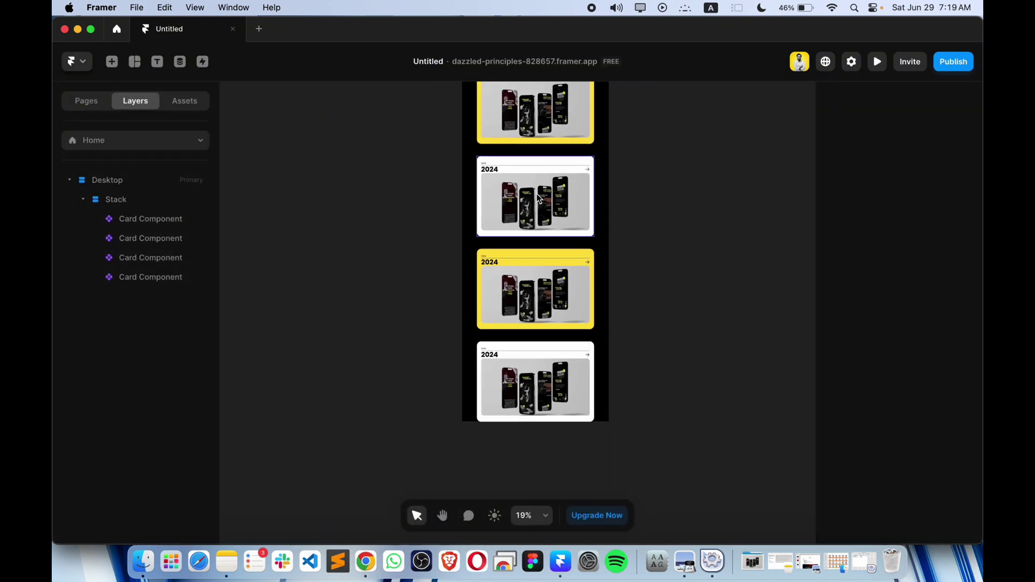